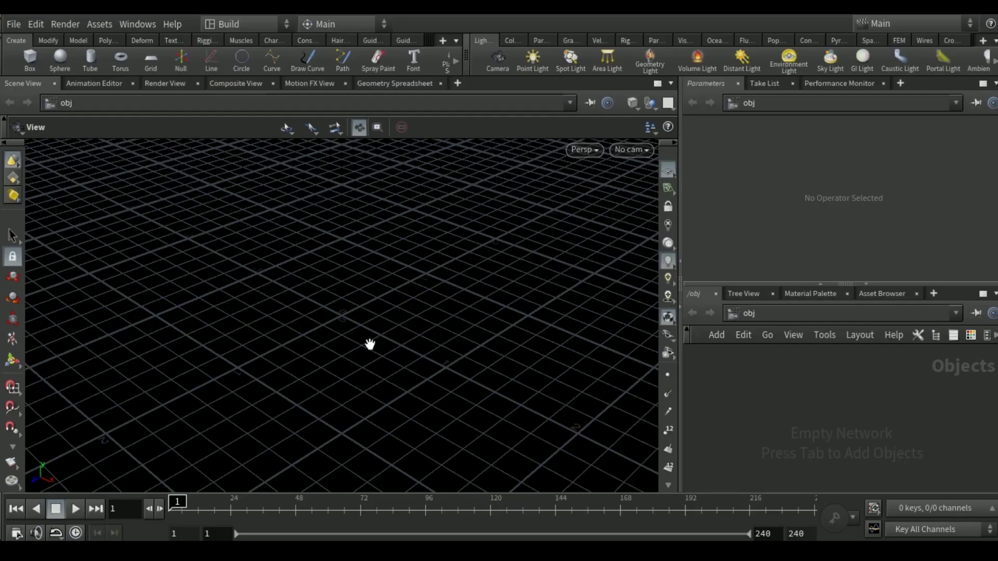
# Step: Narrow the viewport and let the network area fill the right column
pyautogui.moveTo(370, 343)
pyautogui.mouseDown()
pyautogui.moveTo(385, 325)
pyautogui.moveTo(360, 318)
pyautogui.mouseUp()
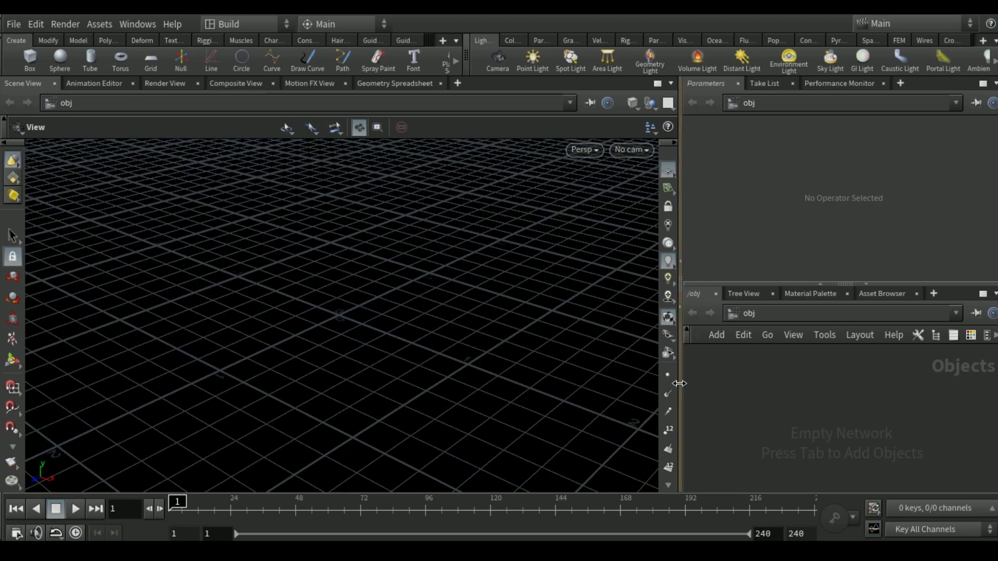
pyautogui.moveTo(680, 387); pyautogui.dragTo(543, 387)
pyautogui.click(761, 282)
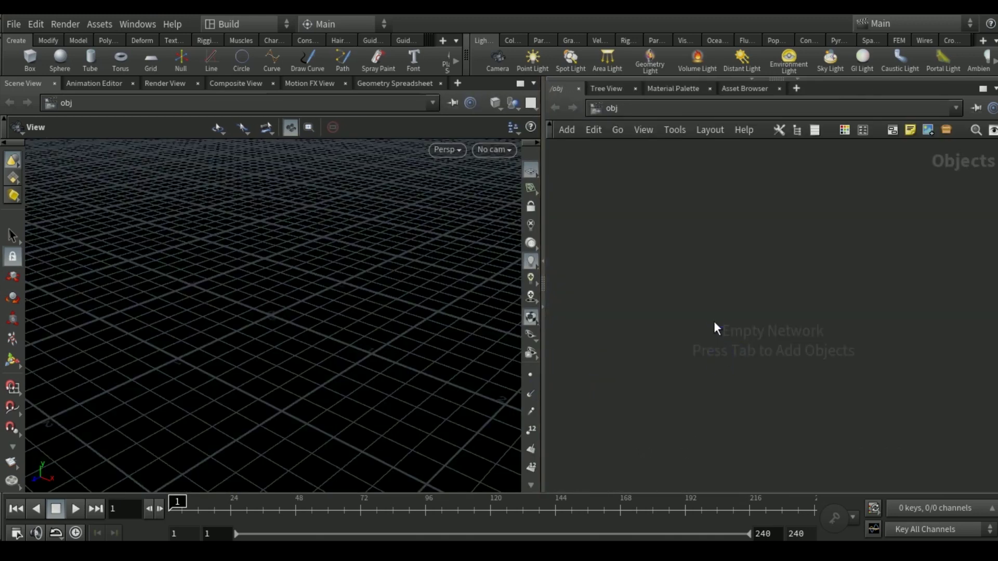
# Step: Create a Geometry object, geo1, and dive inside it
pyautogui.press('Tab')
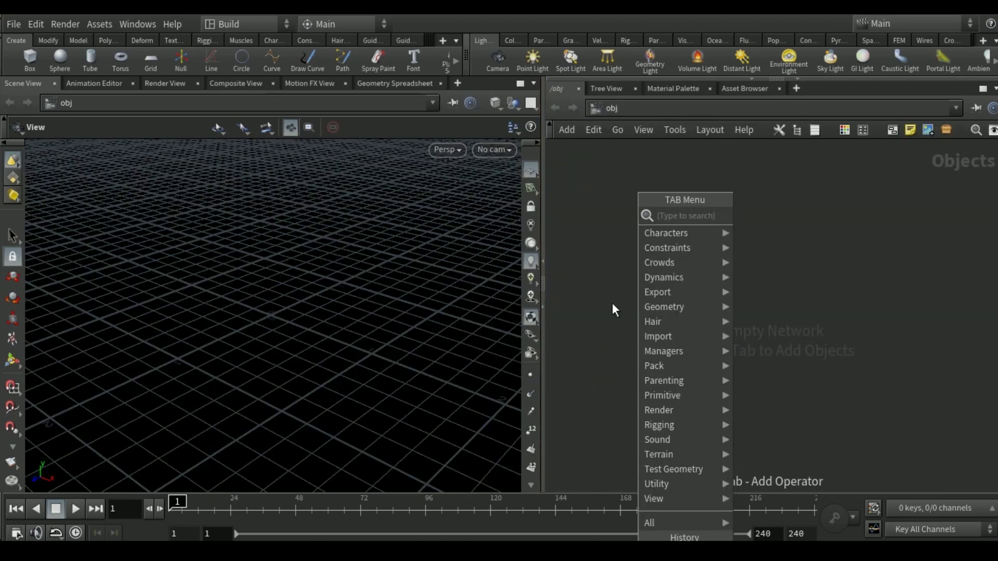
pyautogui.write('ge')
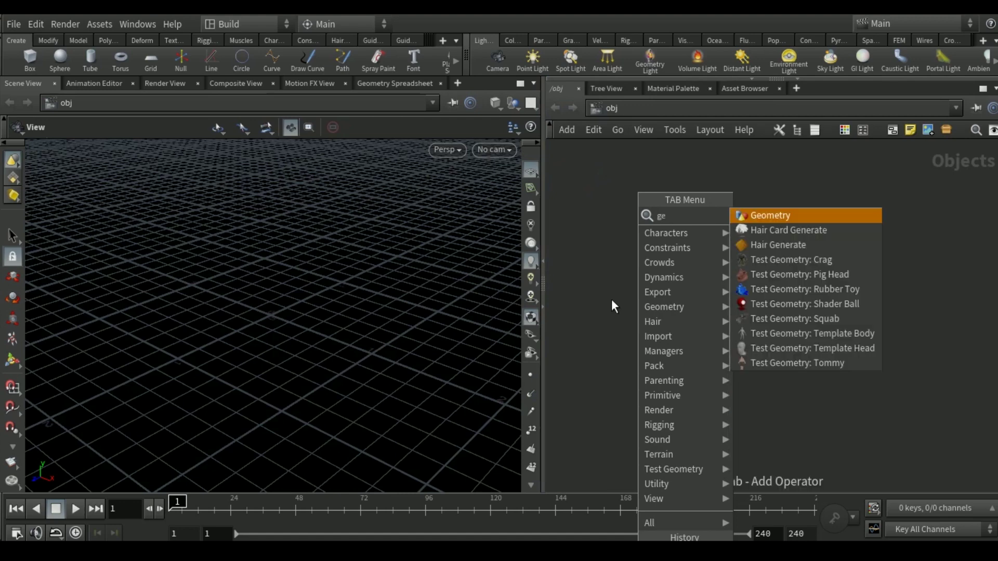
pyautogui.write('o')
pyautogui.click(761, 213)
pyautogui.click(685, 279)
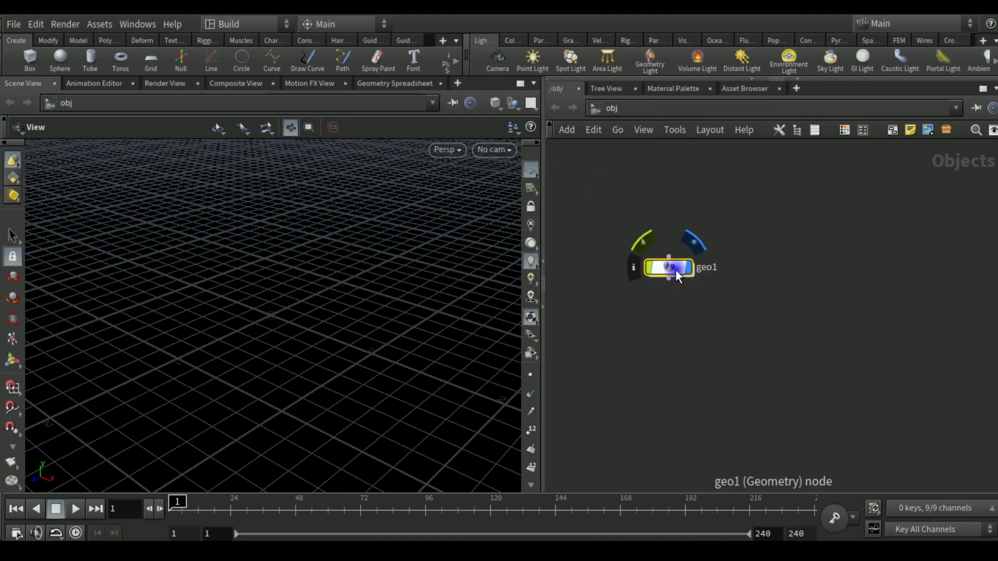
pyautogui.doubleClick(675, 270)
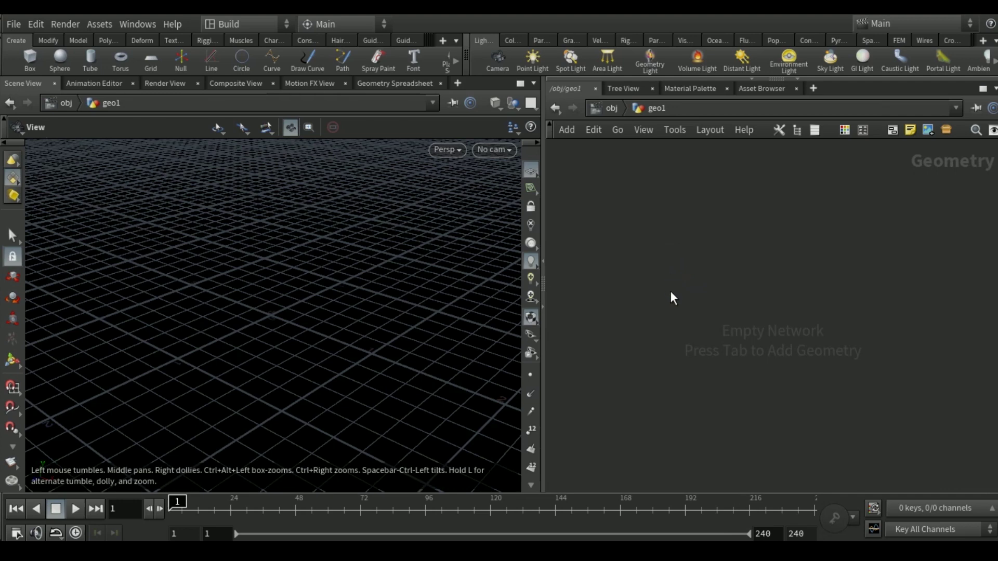
# Step: Add a Test Geometry: Template Head node in geo1, deleting the stray Tommy model
pyautogui.press('Tab')
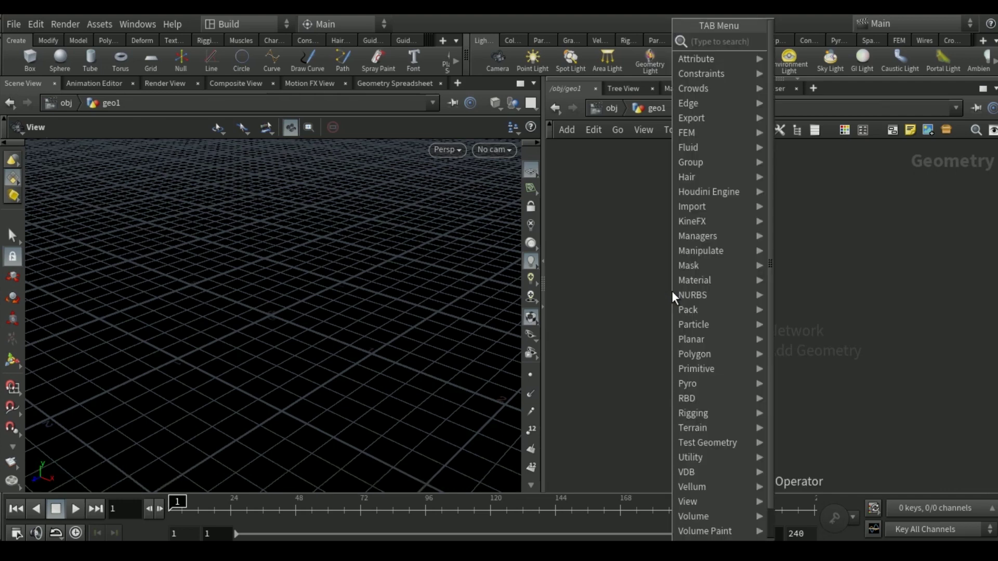
pyautogui.write('te')
pyautogui.click(819, 130)
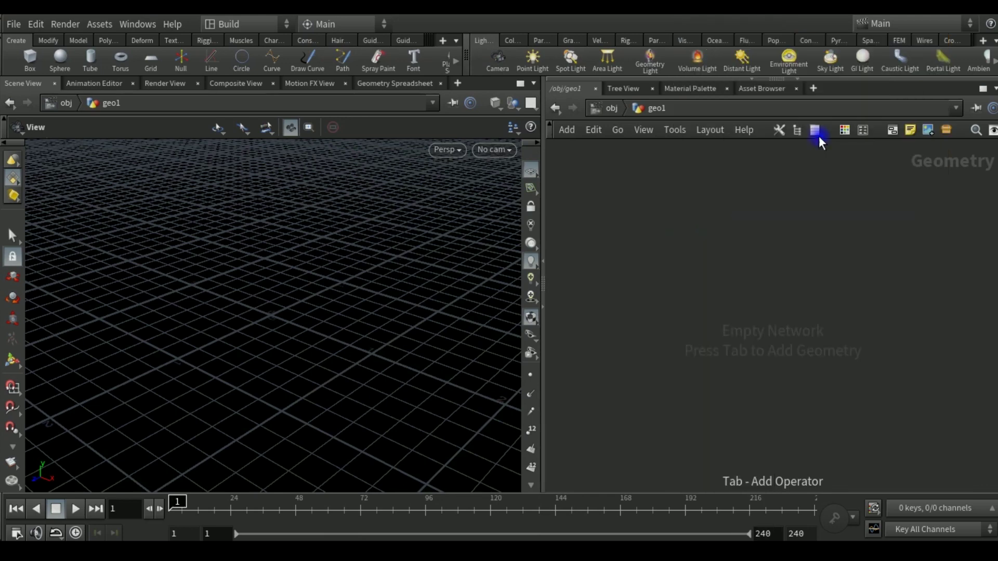
pyautogui.click(766, 303)
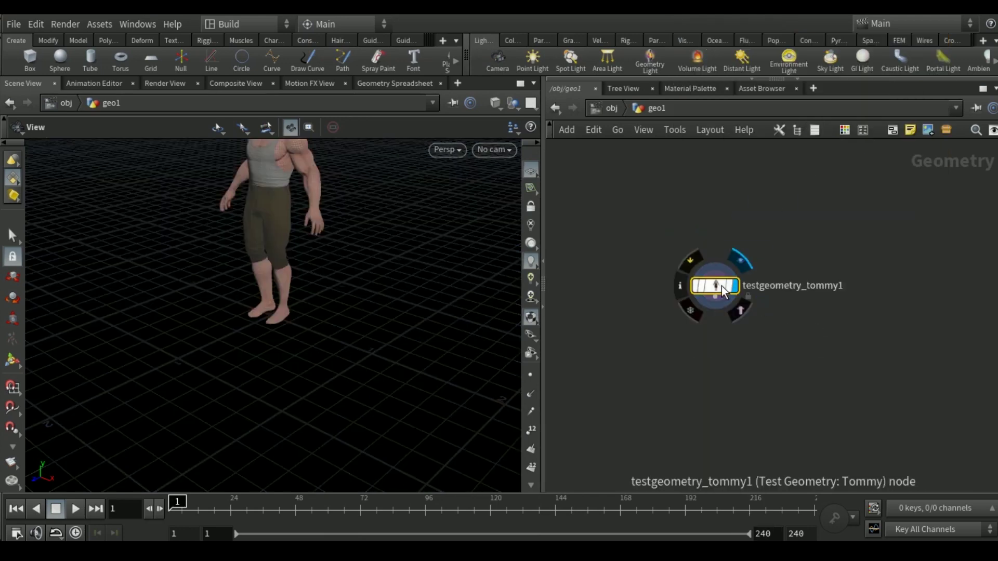
pyautogui.press('Delete')
pyautogui.press('Tab')
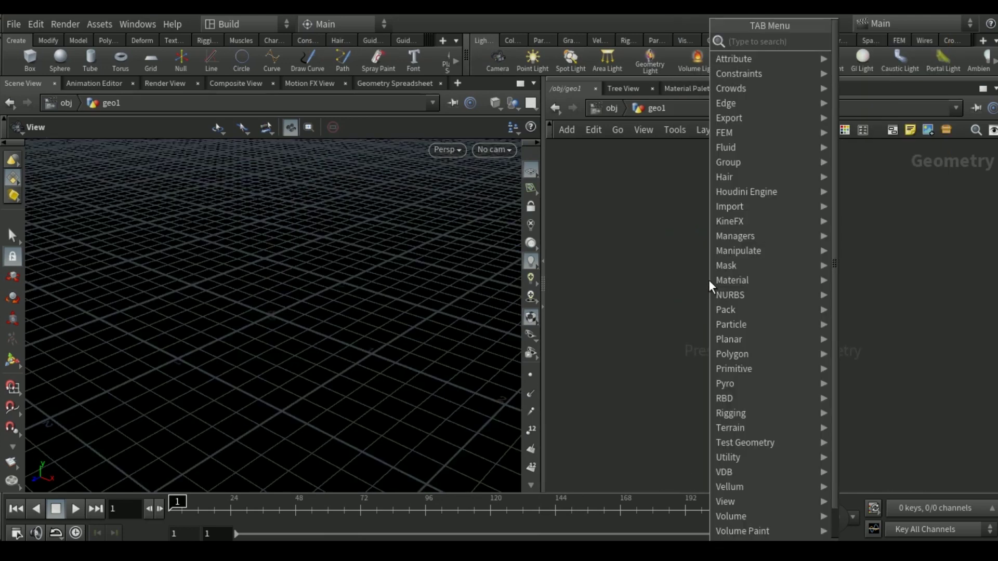
pyautogui.write('hea')
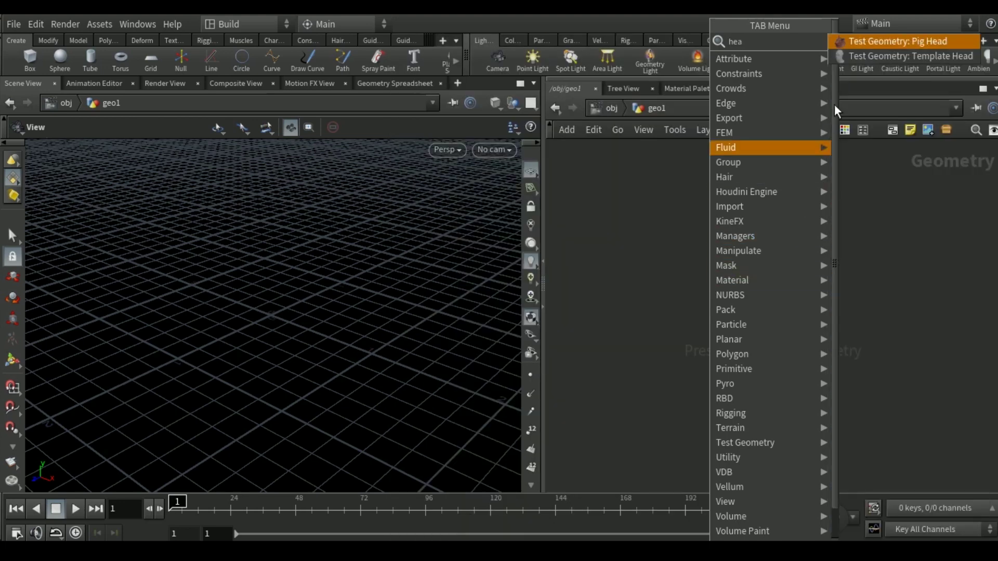
pyautogui.click(857, 55)
pyautogui.click(721, 273)
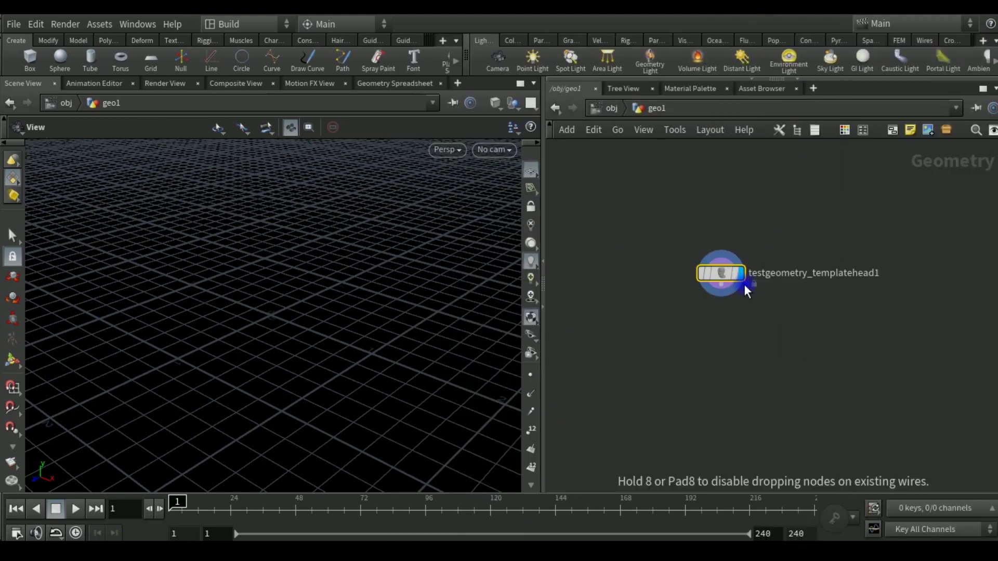
# Step: Set the template head's Uniform Scale to 7.5 in its floating parameter panel
pyautogui.press('h')
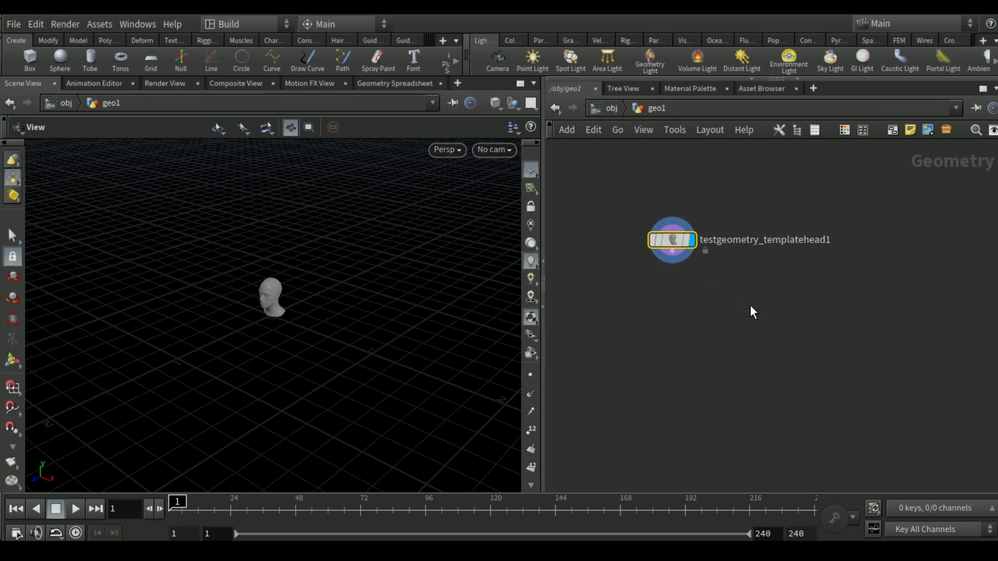
pyautogui.press('p')
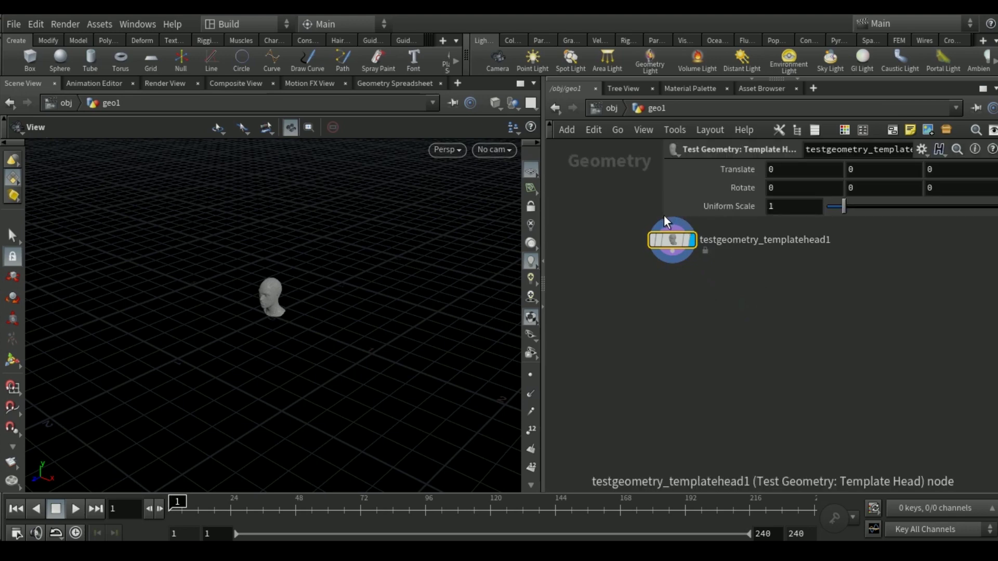
pyautogui.moveTo(665, 217); pyautogui.dragTo(682, 397)
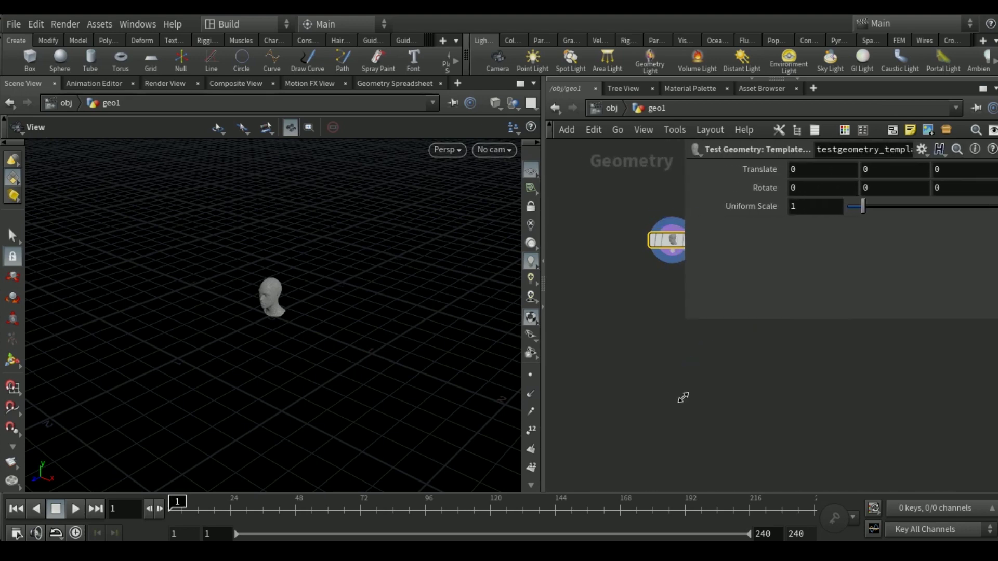
pyautogui.moveTo(543, 403); pyautogui.dragTo(418, 387)
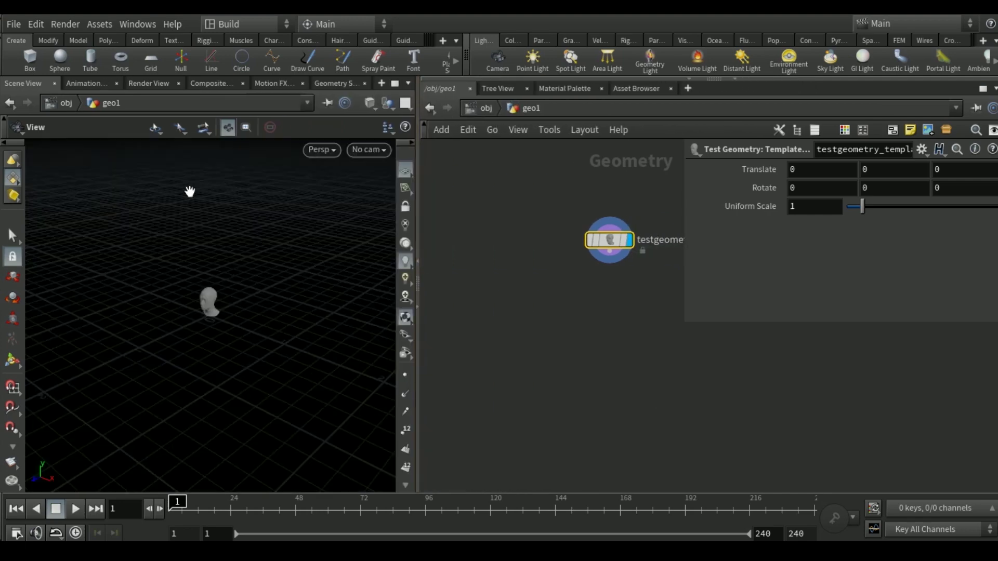
pyautogui.click(4, 43)
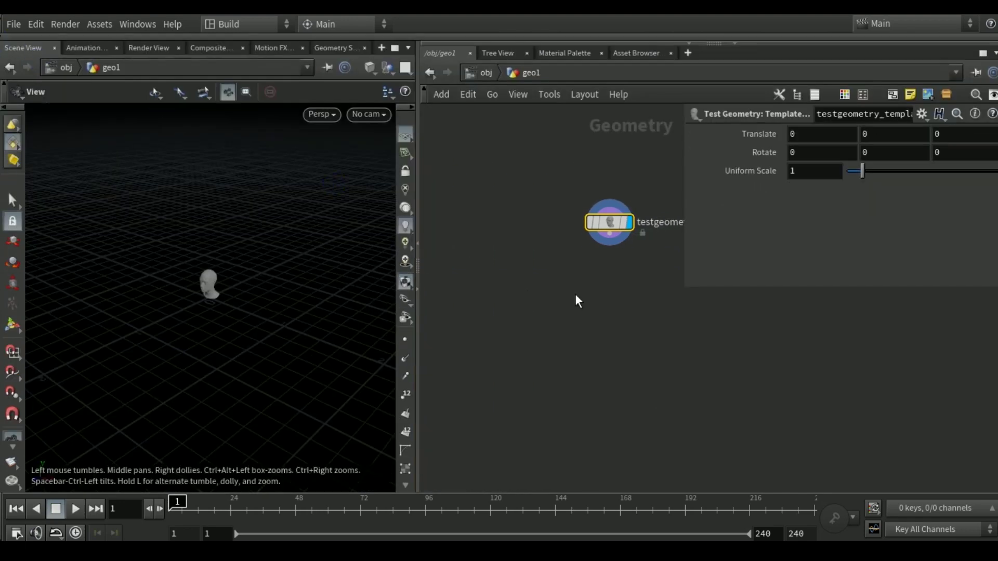
pyautogui.scroll(3, 575, 297)
pyautogui.scroll(-3, 521, 291)
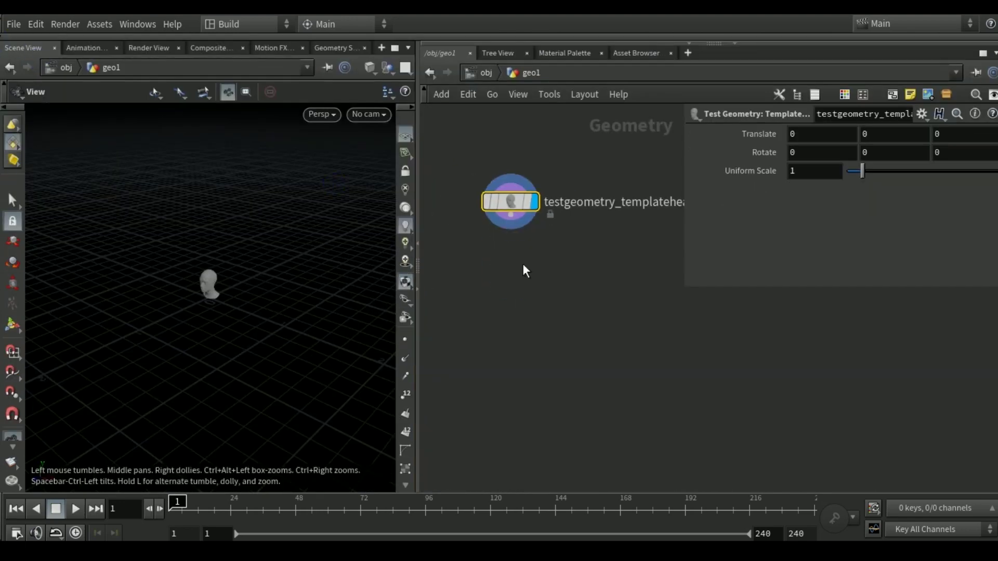
pyautogui.click(790, 171)
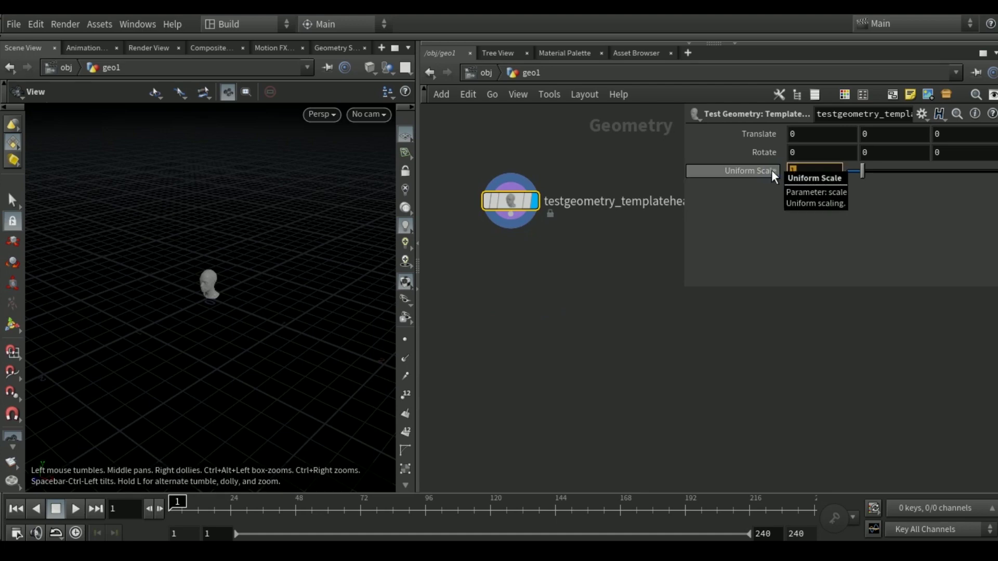
pyautogui.write('7.5')
pyautogui.press('Return')
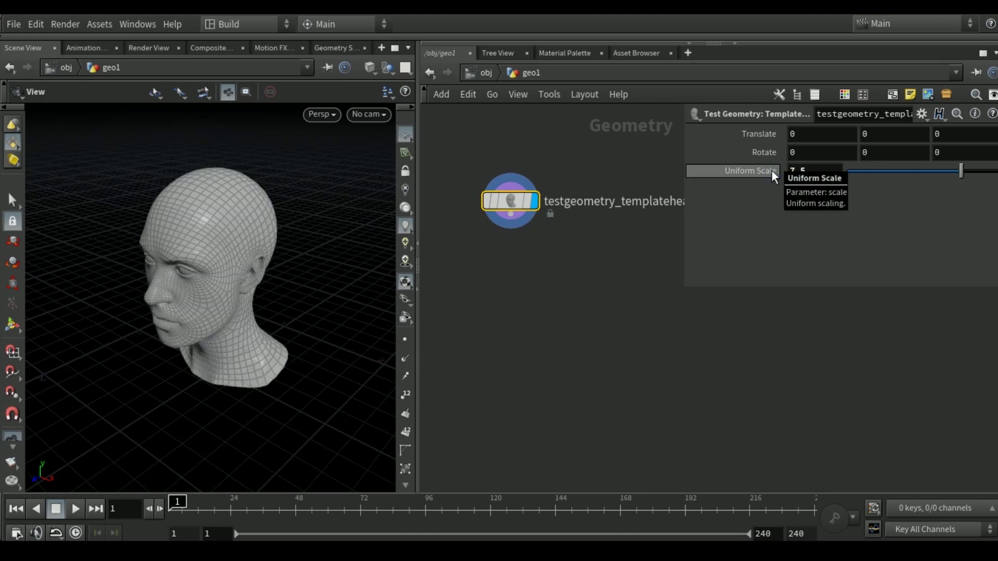
# Step: Orbit around the enlarged head and dive into the templatehead node to see xform1
pyautogui.moveTo(208, 340); pyautogui.dragTo(222, 334)
pyautogui.moveTo(222, 334); pyautogui.dragTo(279, 328, button='right')
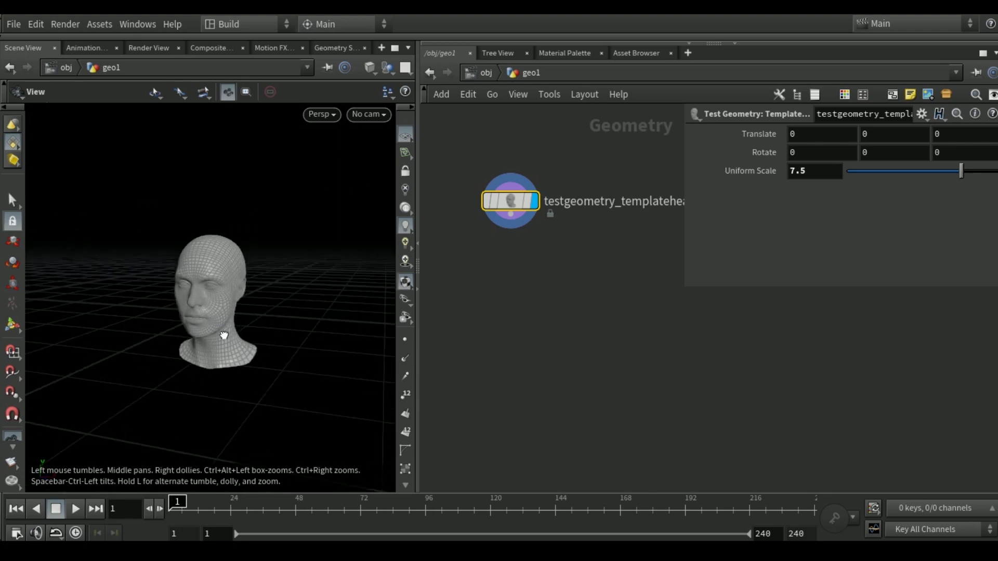
pyautogui.moveTo(280, 328); pyautogui.dragTo(249, 339)
pyautogui.moveTo(250, 338); pyautogui.dragTo(160, 319, button='right')
pyautogui.moveTo(161, 318); pyautogui.dragTo(204, 325)
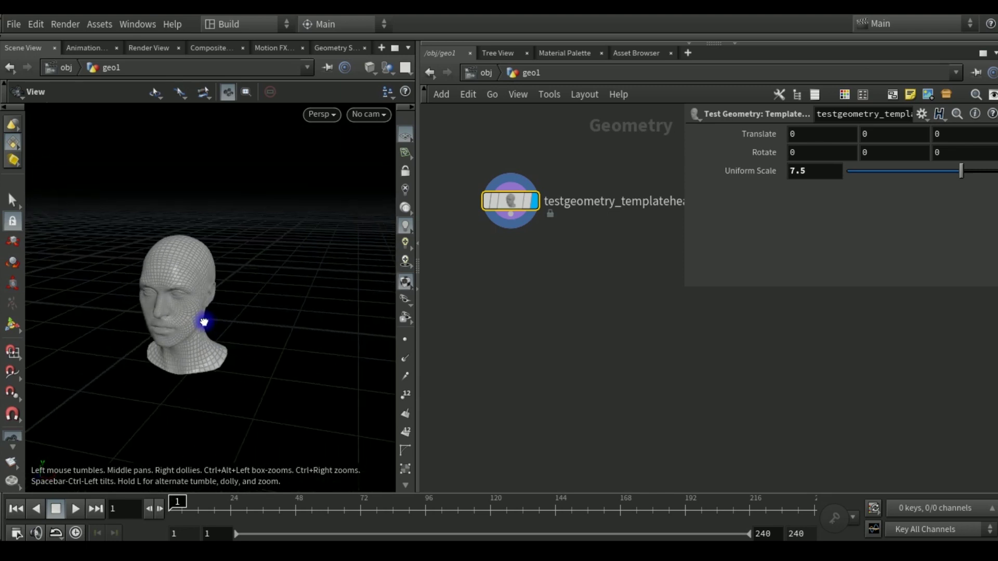
pyautogui.moveTo(205, 325); pyautogui.dragTo(241, 290, button='middle')
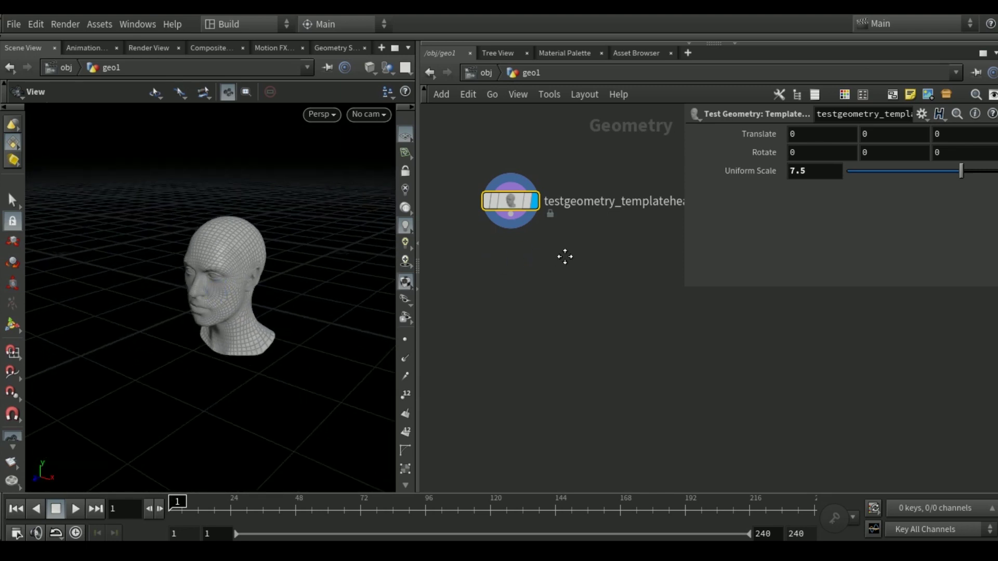
pyautogui.moveTo(525, 225); pyautogui.dragTo(572, 222)
pyautogui.doubleClick(562, 197)
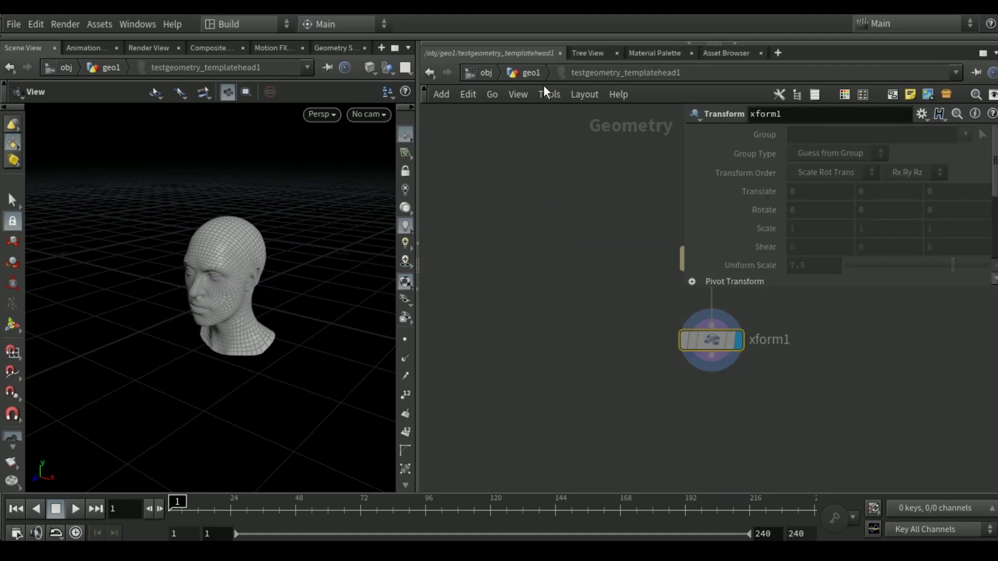
# Step: Back in geo1, add pyrosource1 wired under the template head, discarding a mistaken Pyro Solver
pyautogui.click(531, 73)
pyautogui.press('Tab')
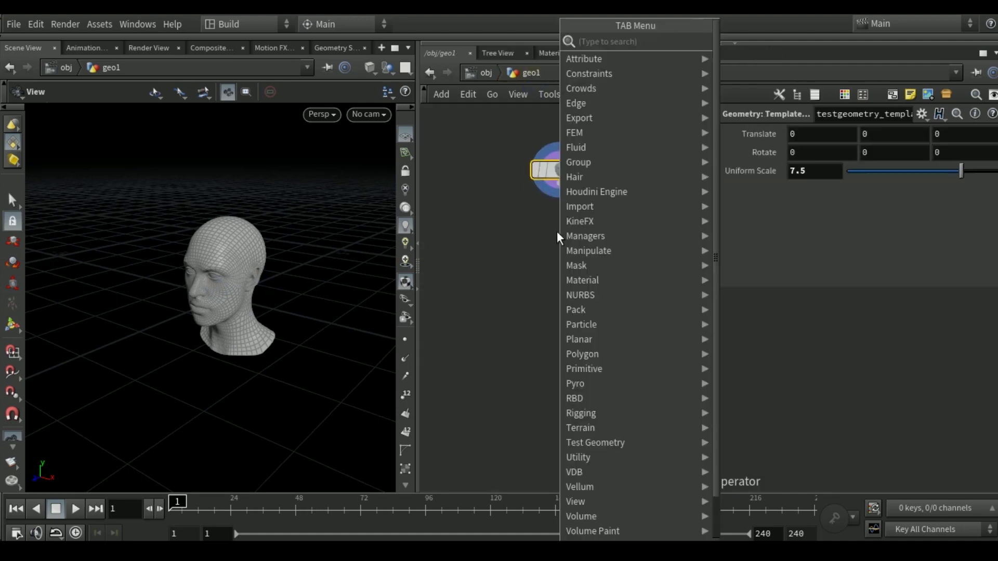
pyautogui.write('py')
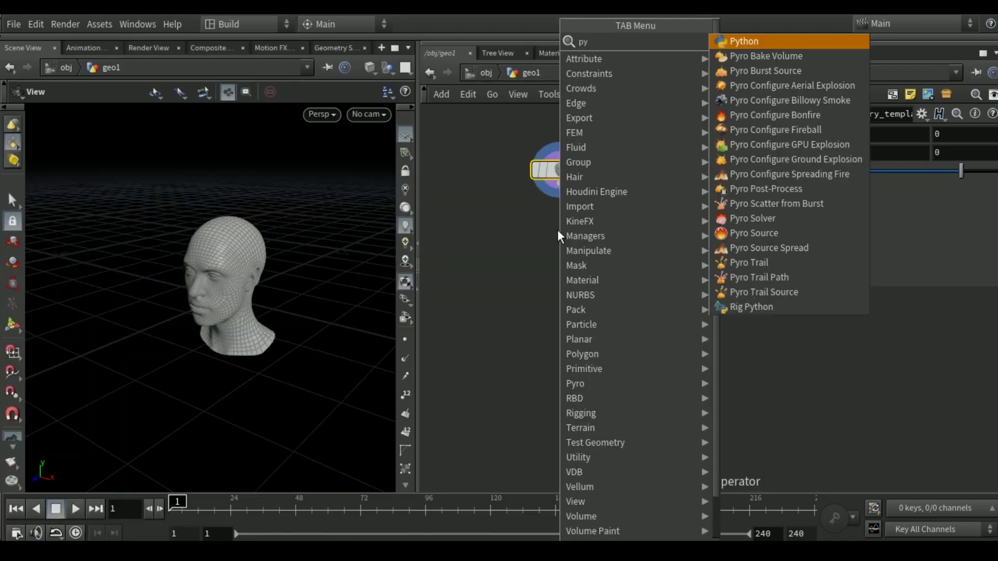
pyautogui.write('ro')
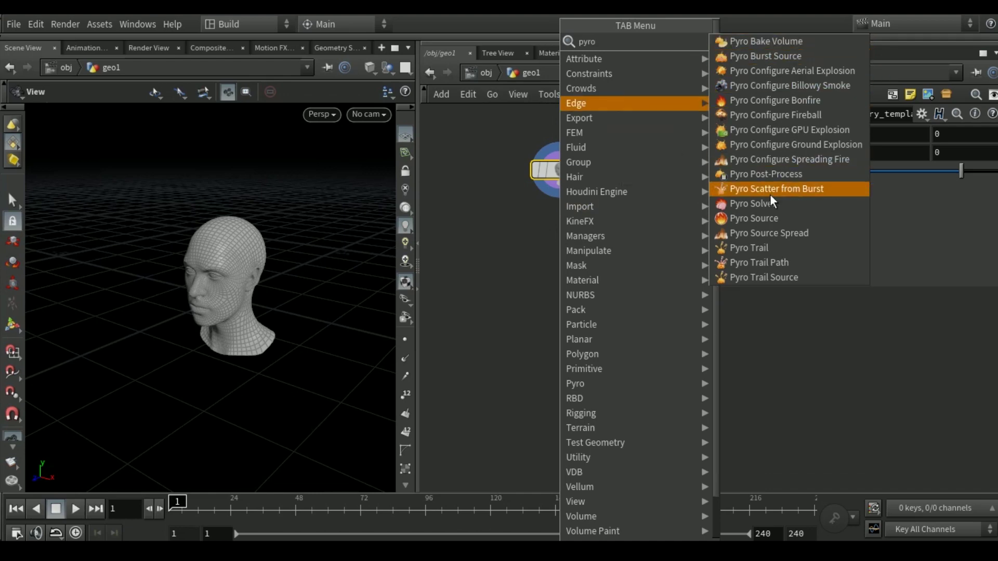
pyautogui.click(771, 213)
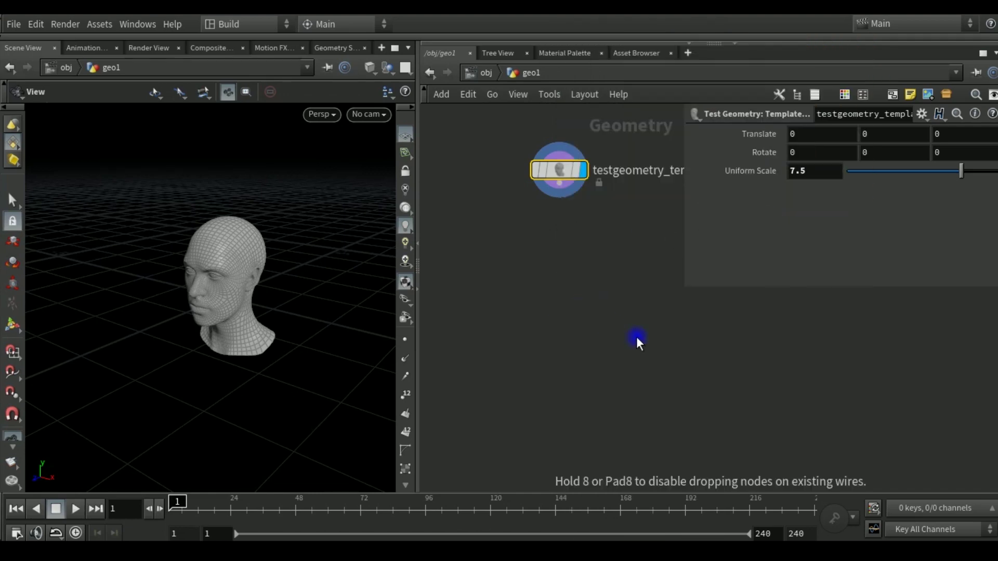
pyautogui.click(574, 310)
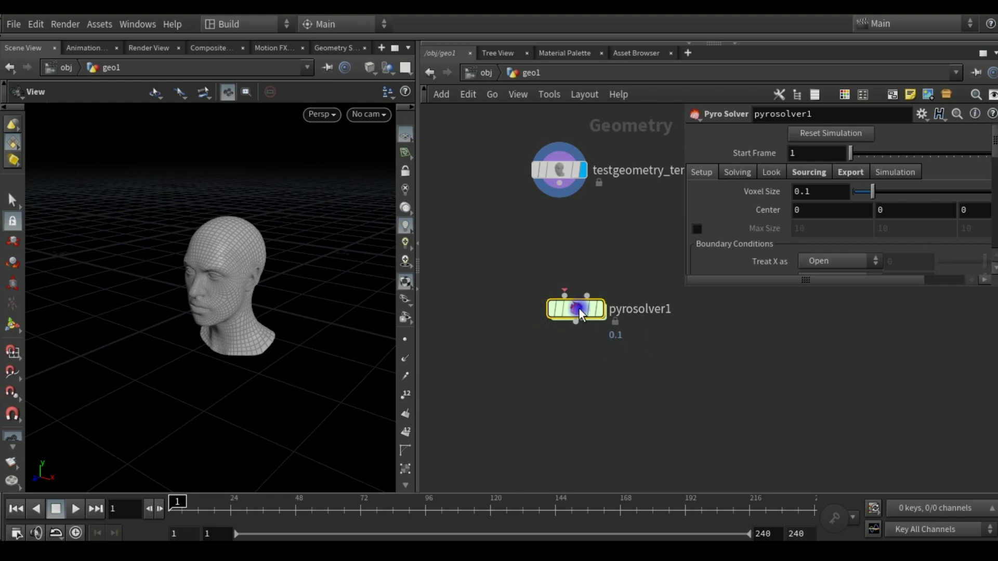
pyautogui.press('Delete')
pyautogui.press('Tab')
pyautogui.write('p')
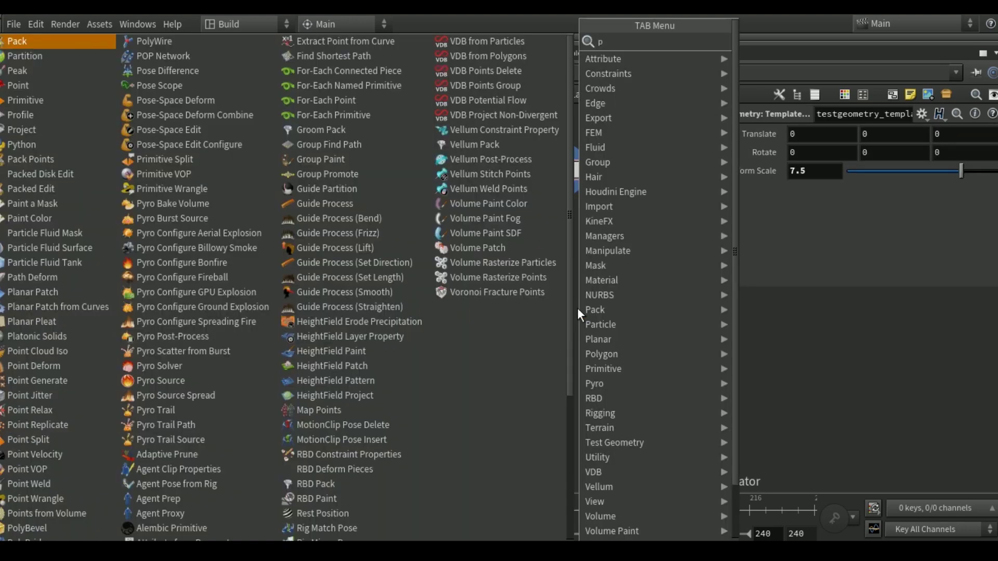
pyautogui.write('yro')
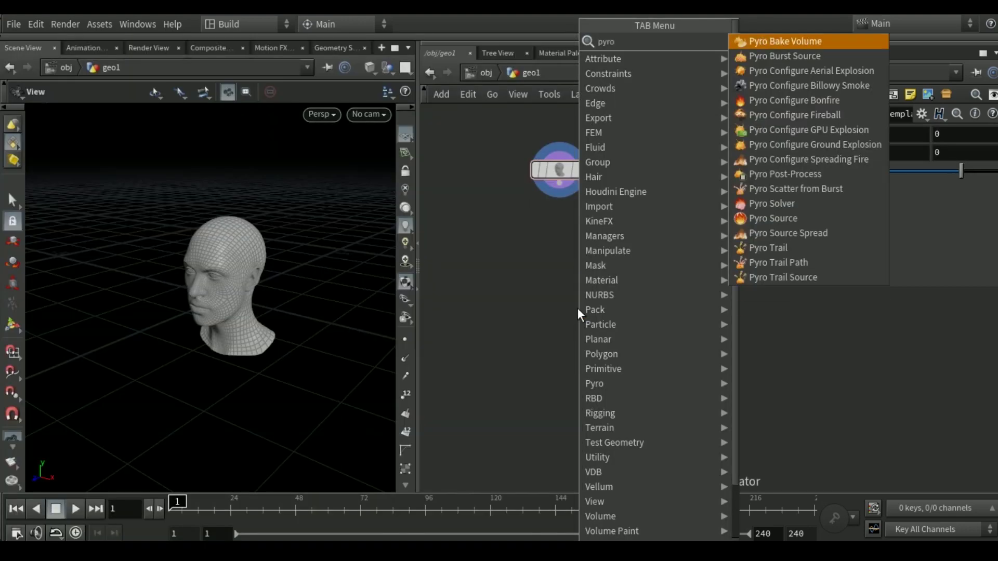
pyautogui.write(' s')
pyautogui.click(777, 57)
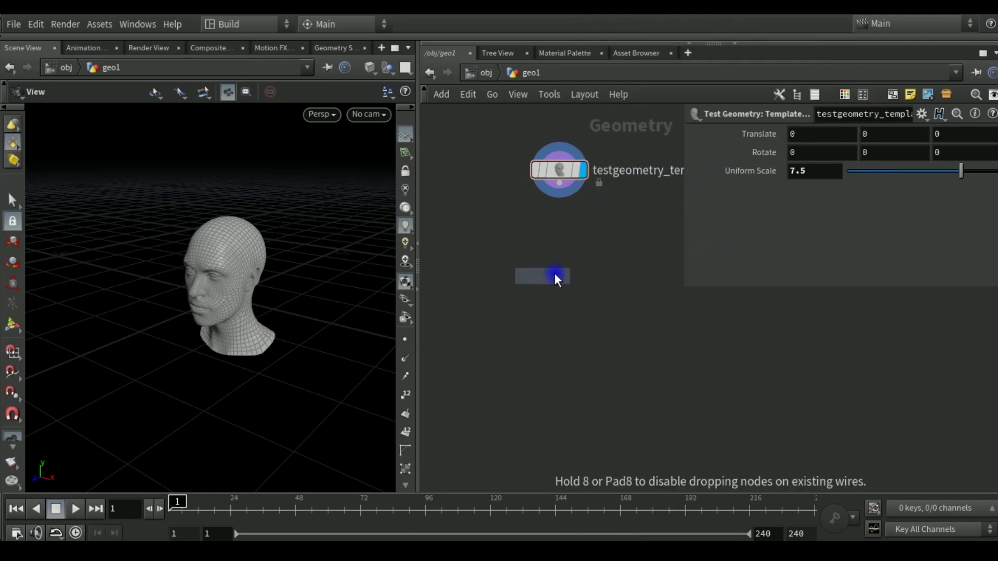
pyautogui.click(555, 279)
pyautogui.moveTo(551, 275); pyautogui.dragTo(561, 264)
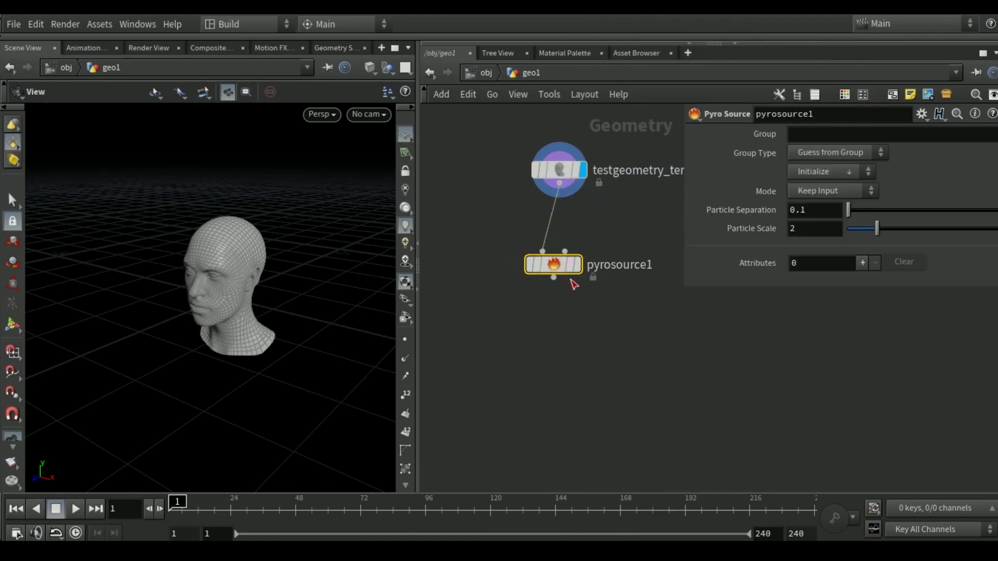
# Step: Display pyrosource1's points and set Particle Separation to 0.05
pyautogui.click(576, 263)
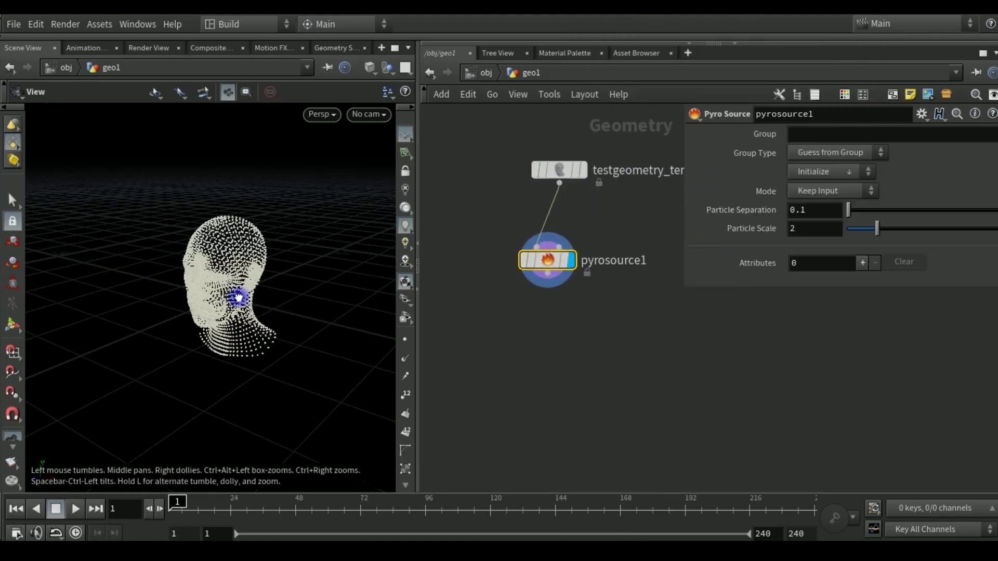
pyautogui.moveTo(239, 297)
pyautogui.mouseDown()
pyautogui.moveTo(216, 261)
pyautogui.moveTo(218, 275)
pyautogui.mouseUp()
pyautogui.moveTo(799, 213); pyautogui.dragTo(816, 215)
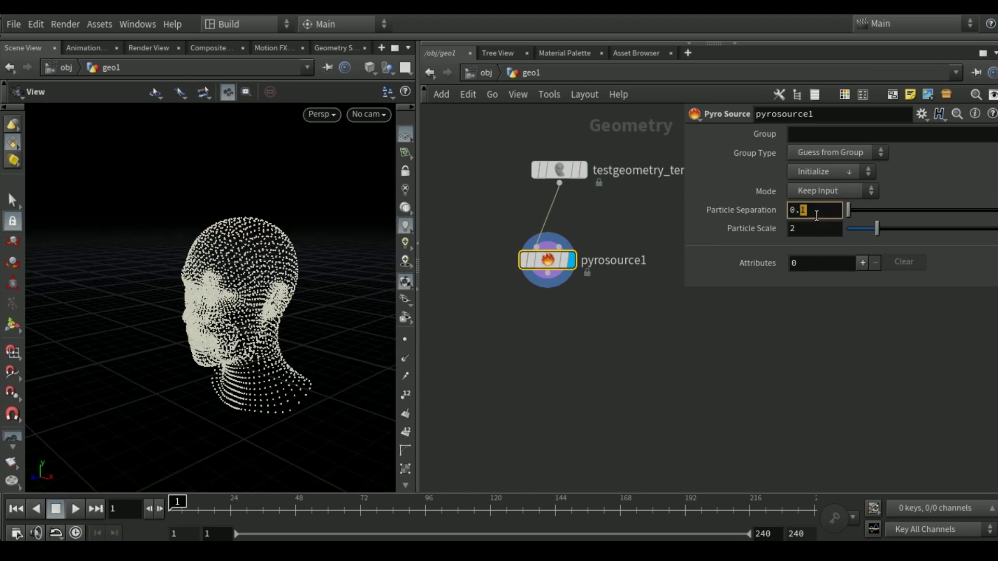
pyautogui.press('Return')
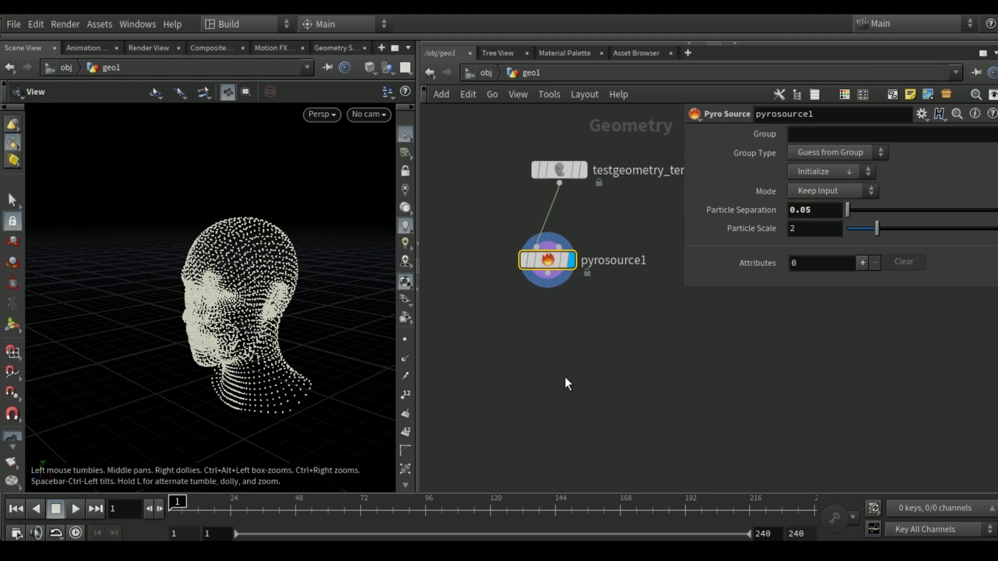
pyautogui.click(552, 334)
pyautogui.moveTo(549, 279); pyautogui.dragTo(561, 277)
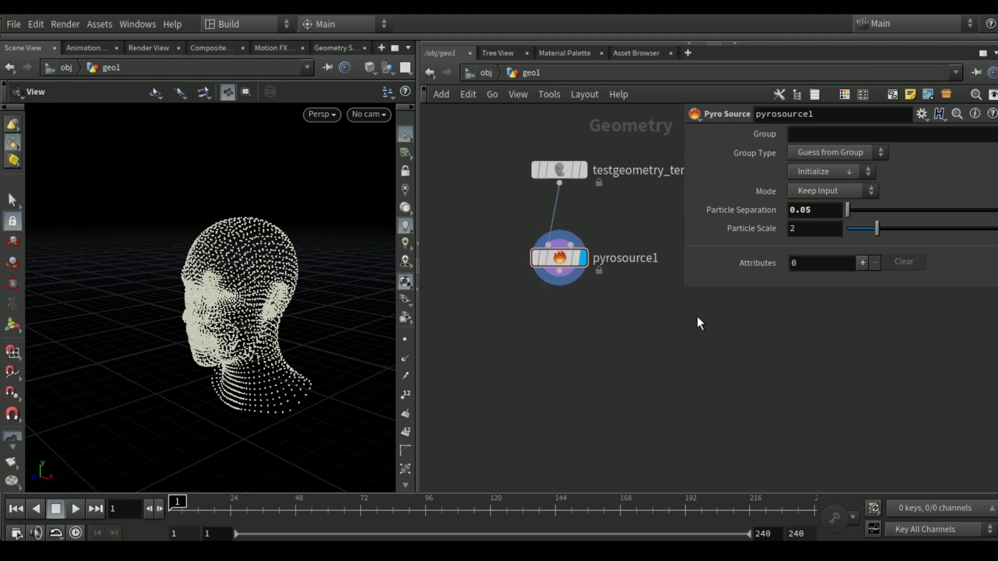
# Step: Switch Mode to Surface Scatter and set Particle Separation to 0.02 for dense points
pyautogui.click(823, 192)
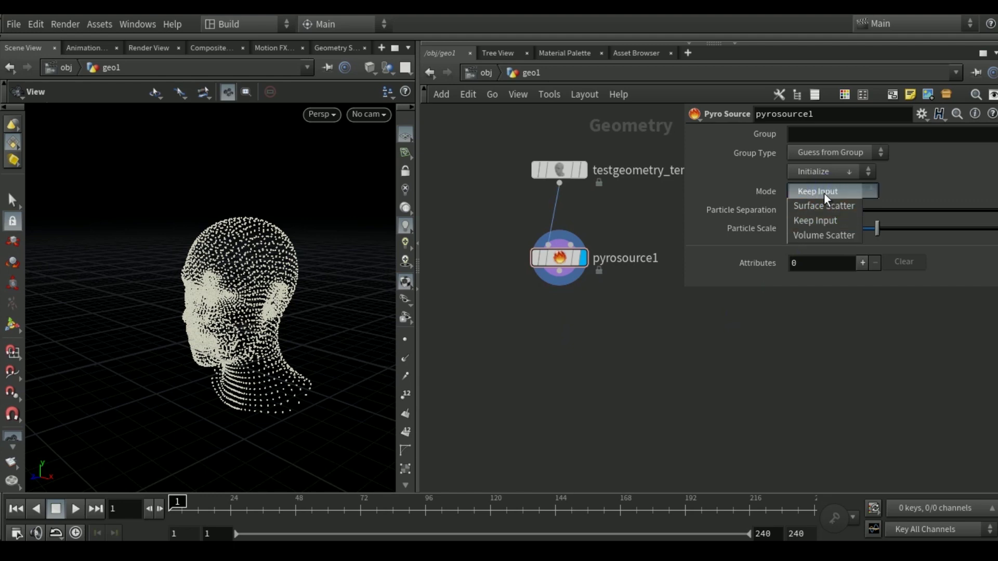
pyautogui.click(822, 208)
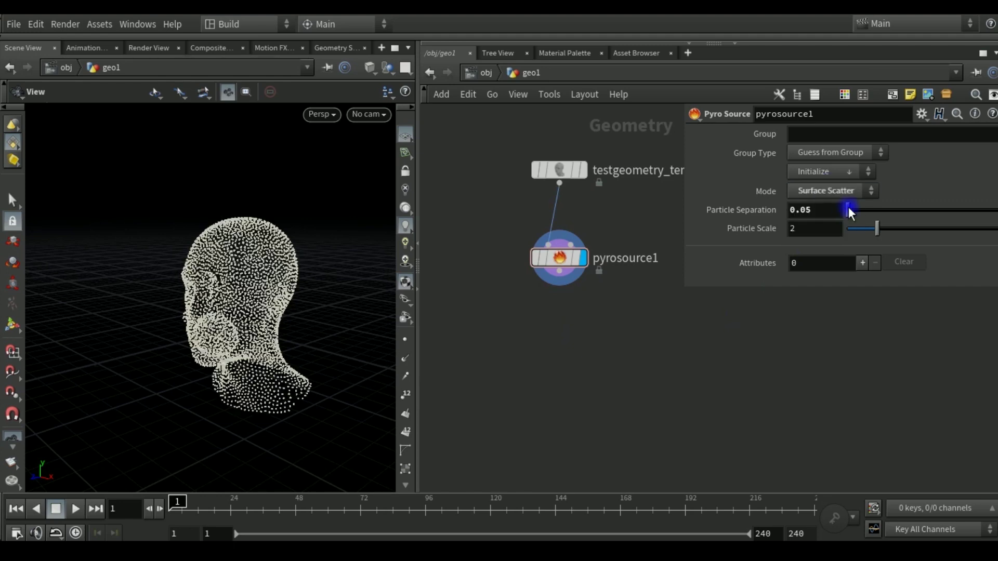
pyautogui.click(810, 194)
pyautogui.moveTo(256, 312); pyautogui.dragTo(270, 312)
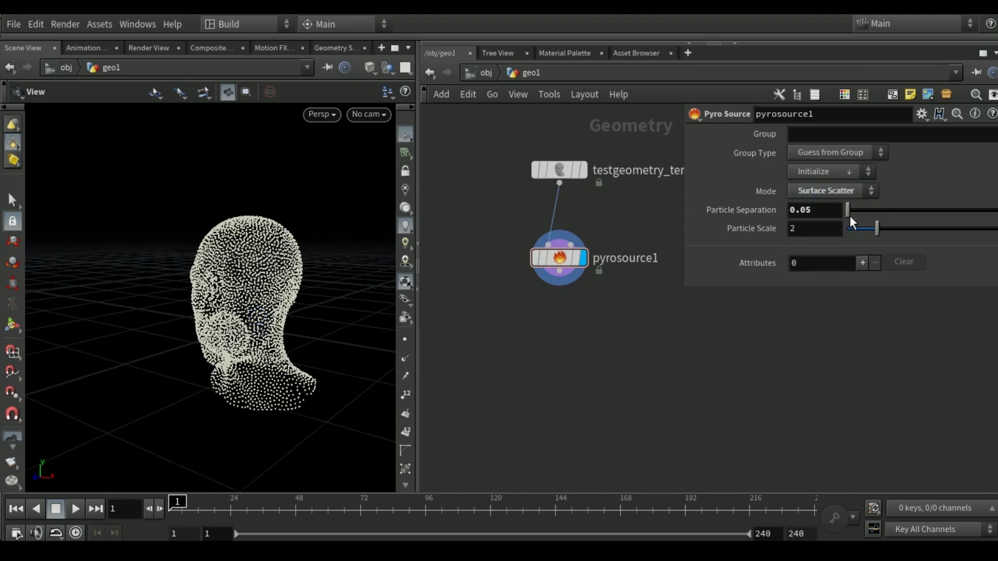
pyautogui.click(808, 207)
pyautogui.write('0.02')
pyautogui.press('Return')
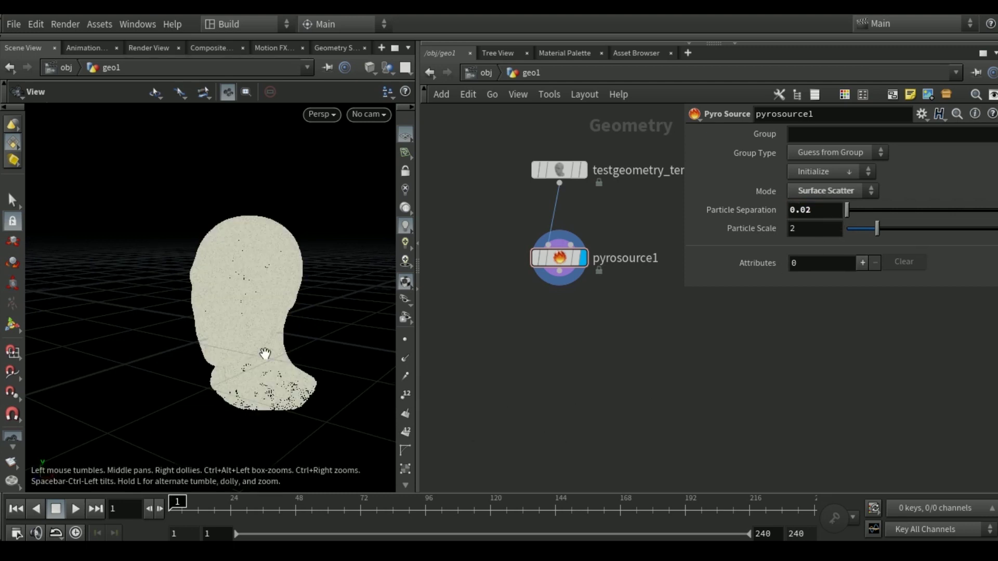
pyautogui.moveTo(265, 353)
pyautogui.mouseDown()
pyautogui.moveTo(265, 326)
pyautogui.moveTo(205, 329)
pyautogui.mouseUp()
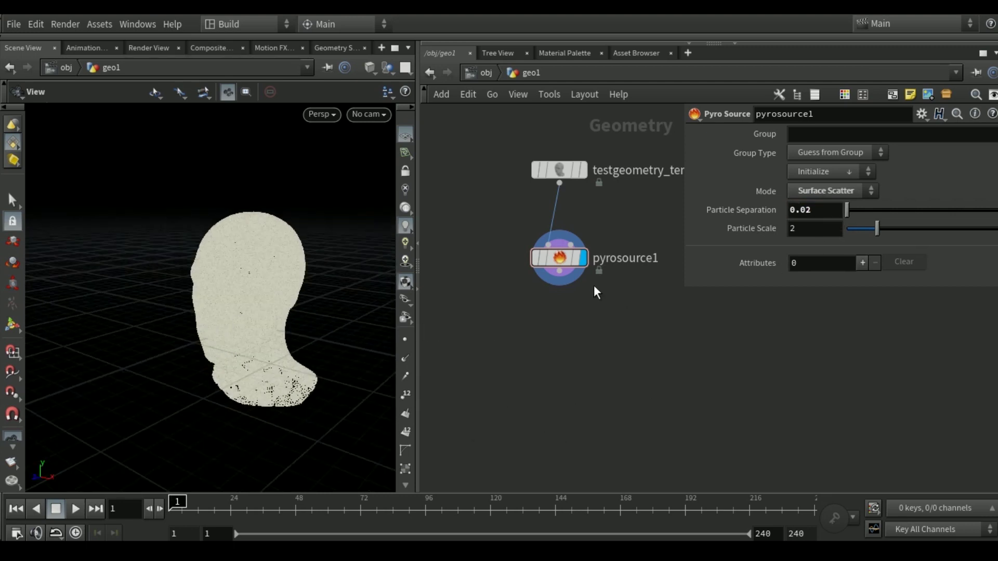
pyautogui.moveTo(565, 277); pyautogui.dragTo(565, 260)
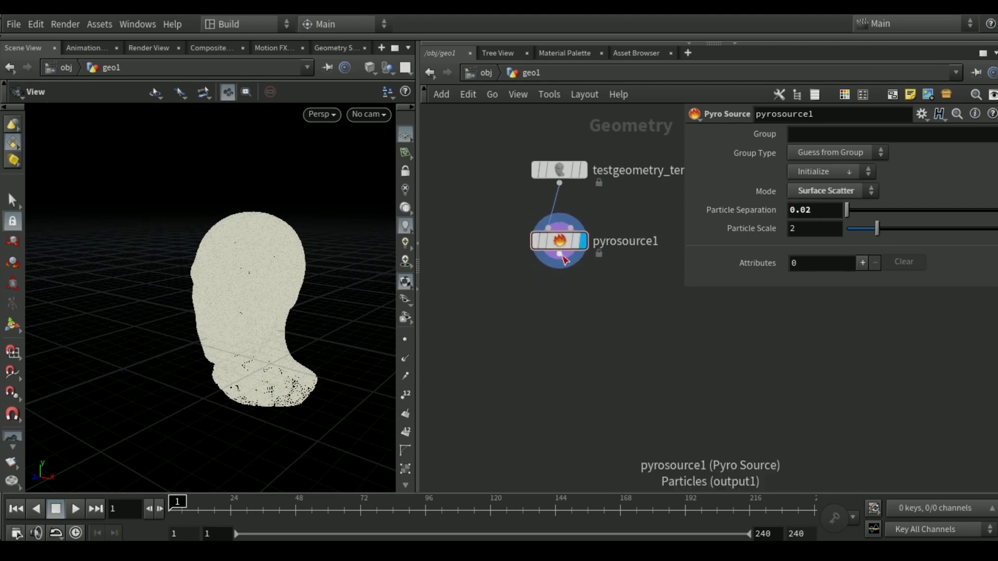
# Step: Add a Group Create node wired below pyrosource1
pyautogui.click(560, 255)
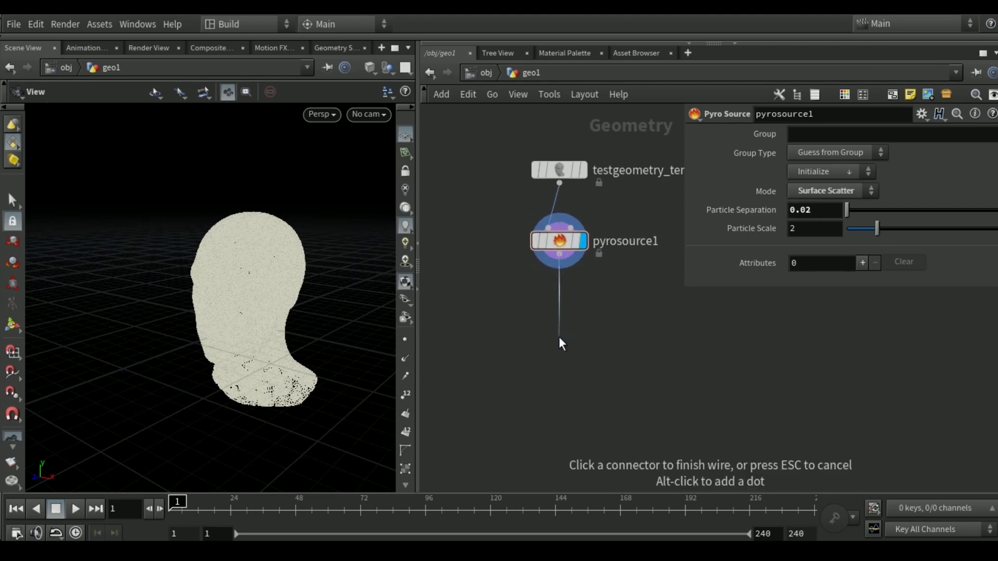
pyautogui.click(561, 343)
pyautogui.write('g')
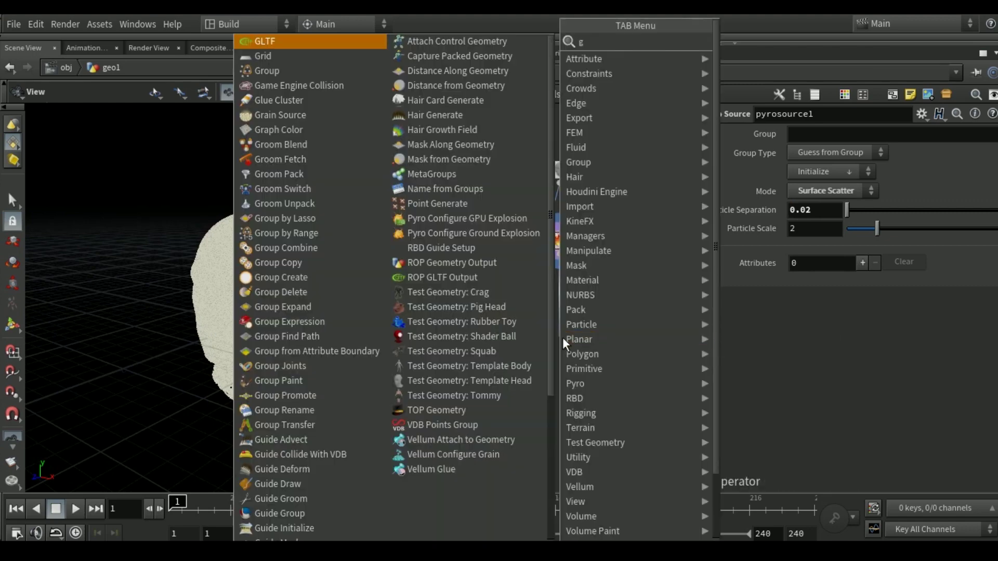
pyautogui.write('rou')
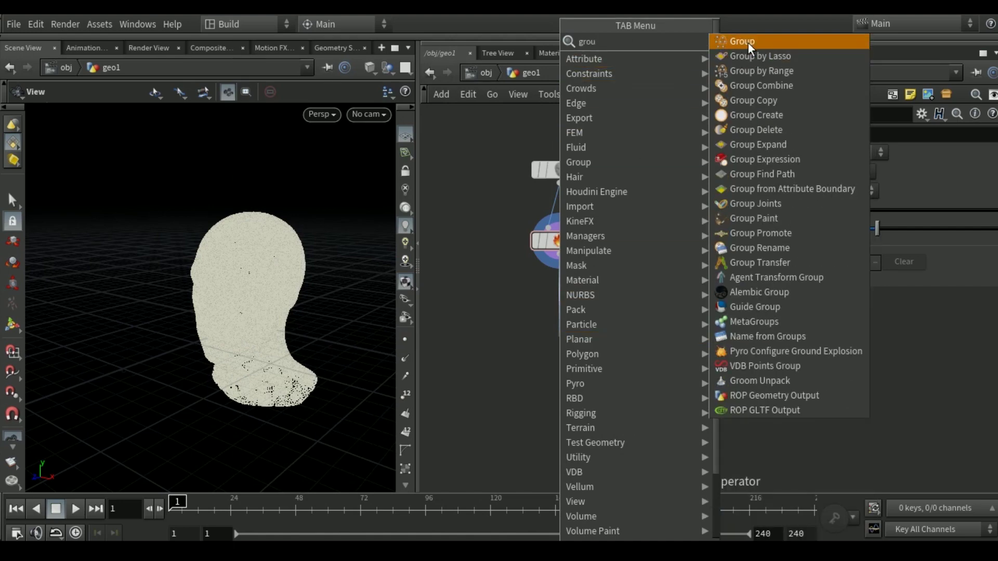
pyautogui.click(750, 42)
pyautogui.click(557, 314)
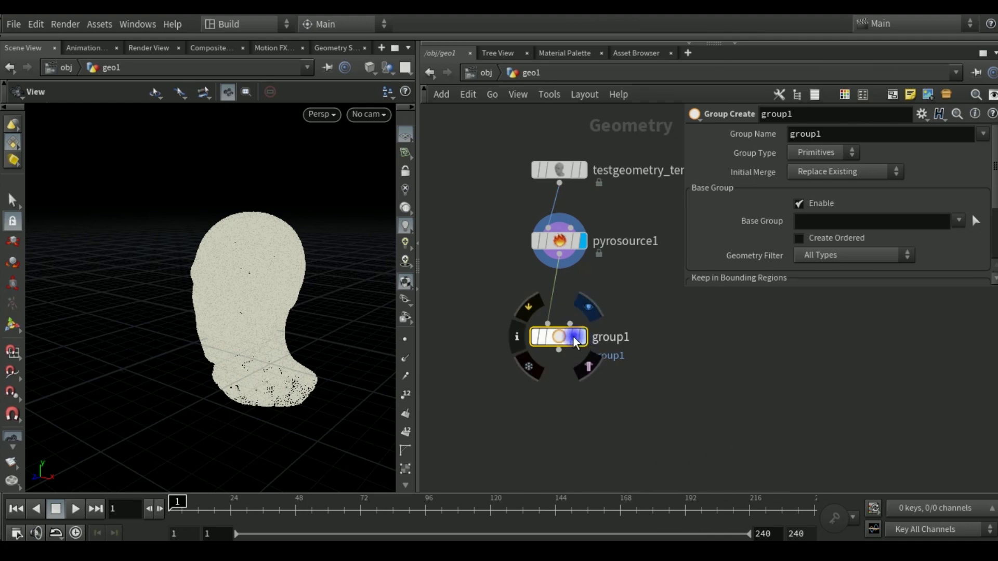
pyautogui.scroll(-1, 759, 210)
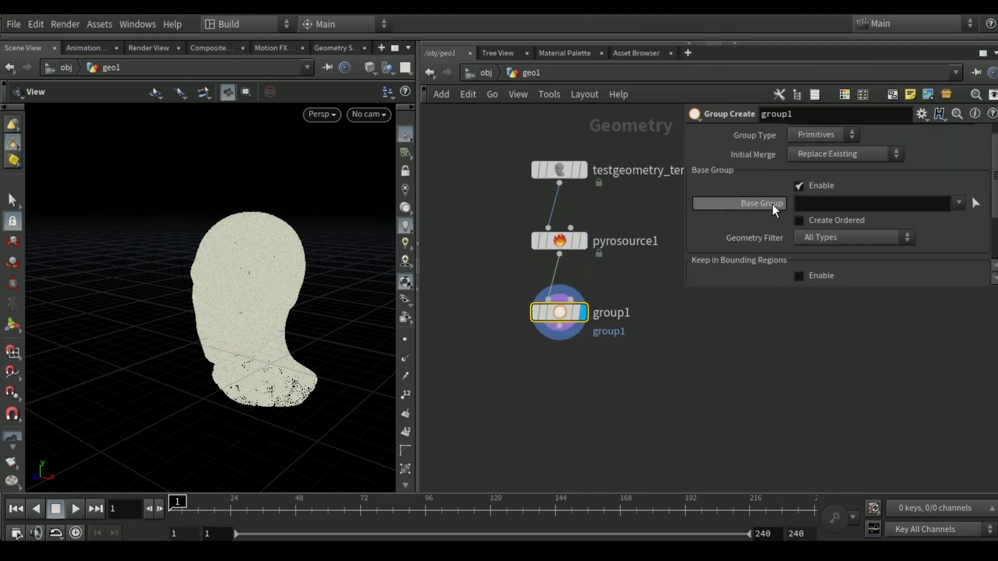
pyautogui.scroll(1, 800, 185)
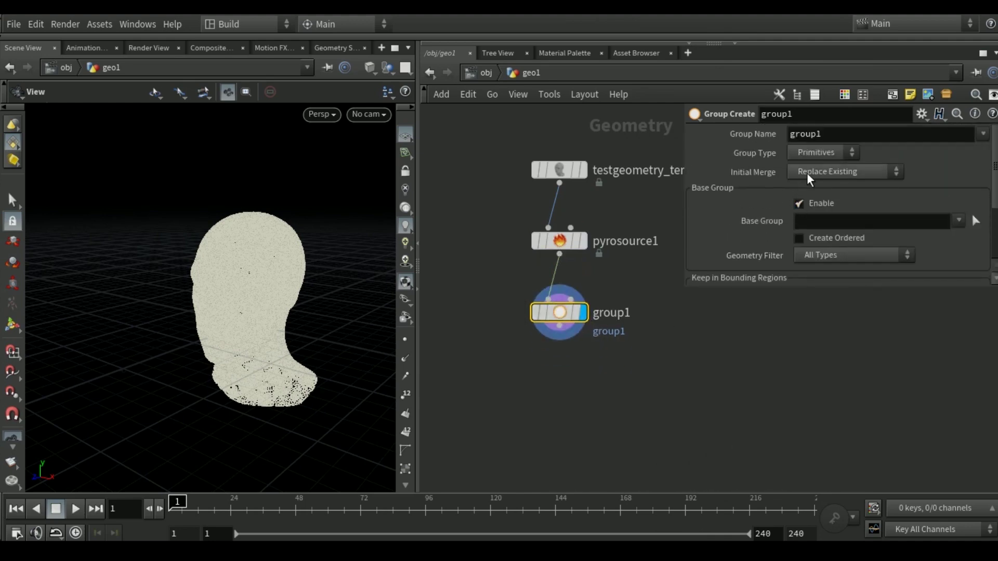
# Step: Disable Base Group, set Group Type to Points, and name the group 'infect'
pyautogui.click(799, 204)
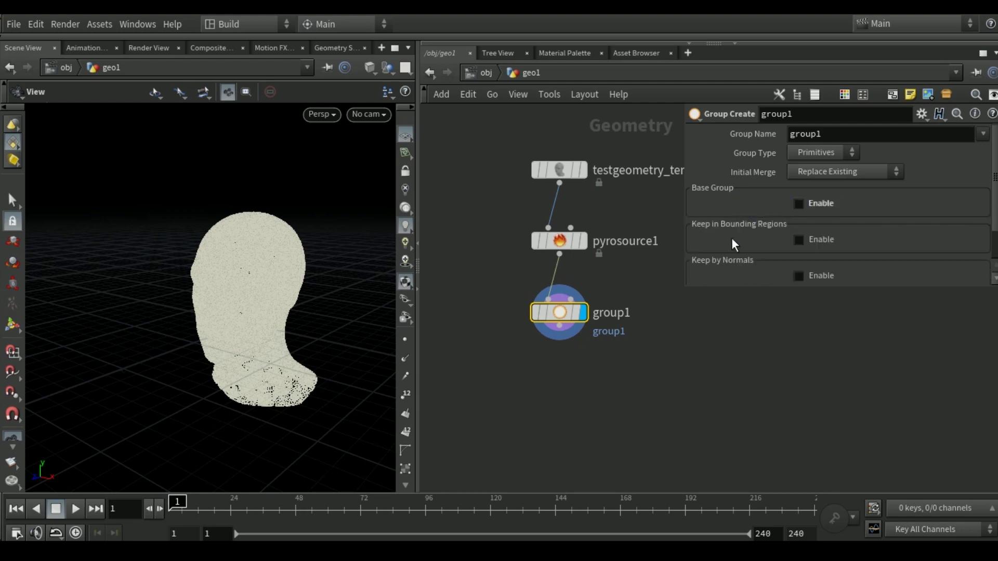
pyautogui.moveTo(688, 289); pyautogui.dragTo(685, 391)
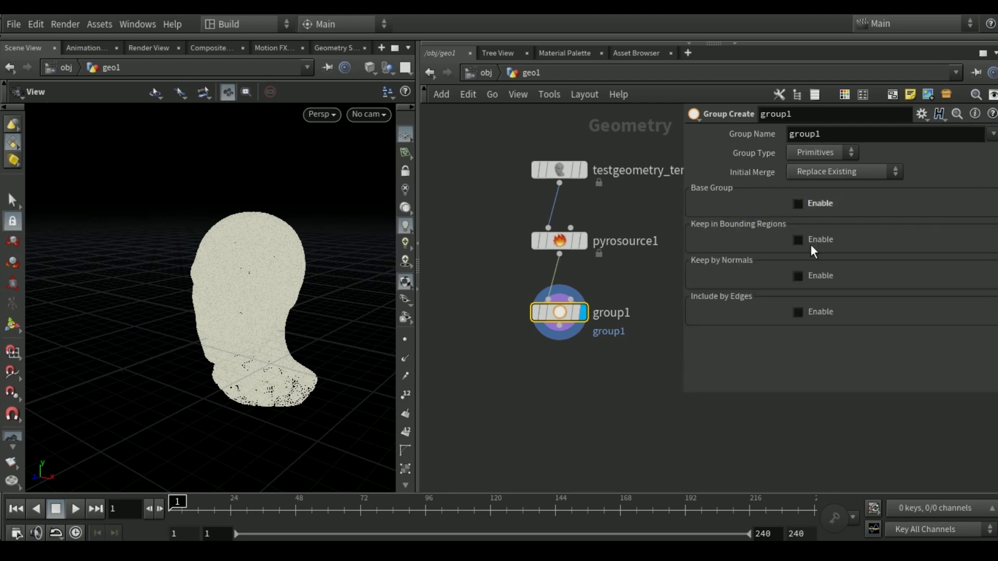
pyautogui.click(801, 153)
pyautogui.click(814, 181)
pyautogui.click(756, 133)
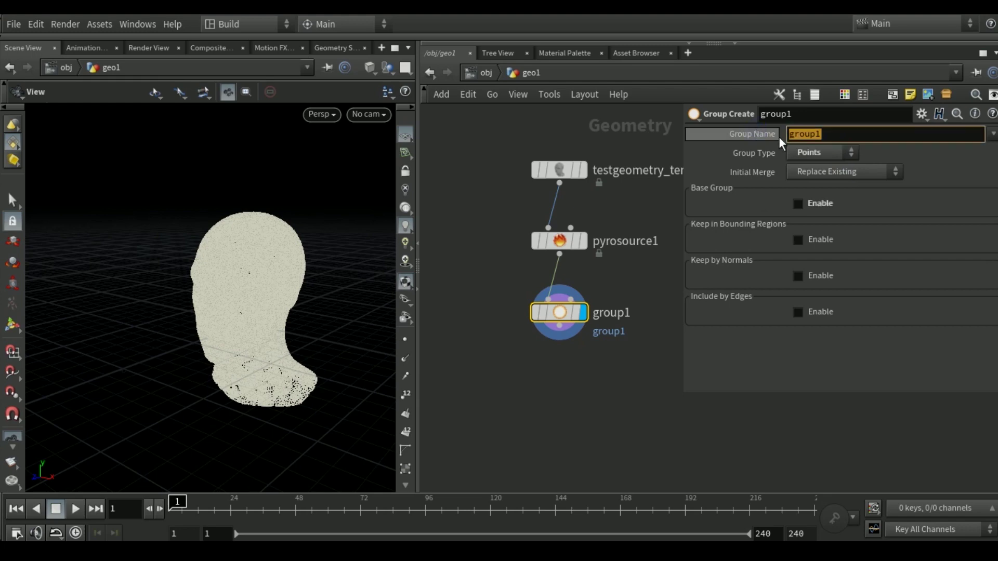
pyautogui.write('inf')
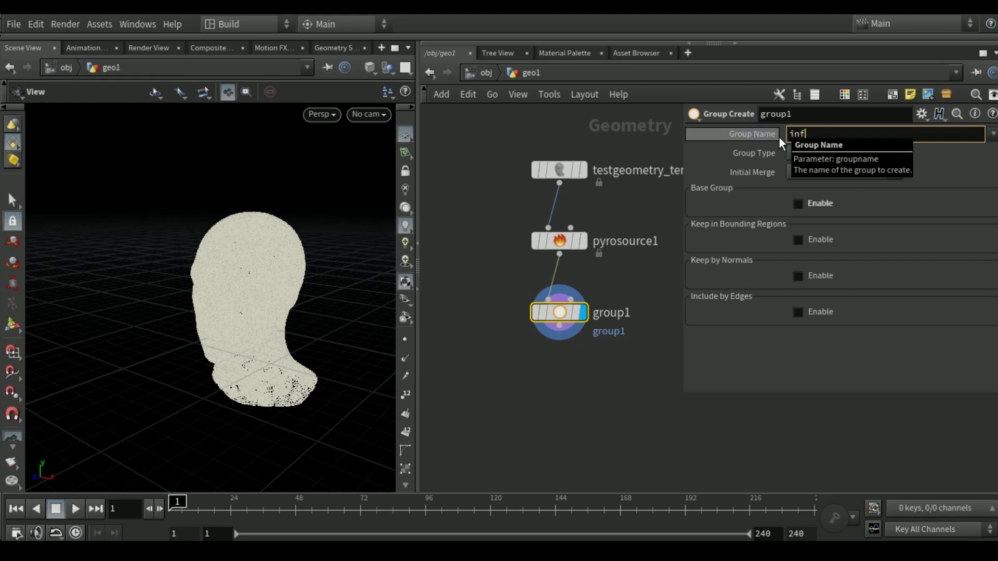
pyautogui.write('ect')
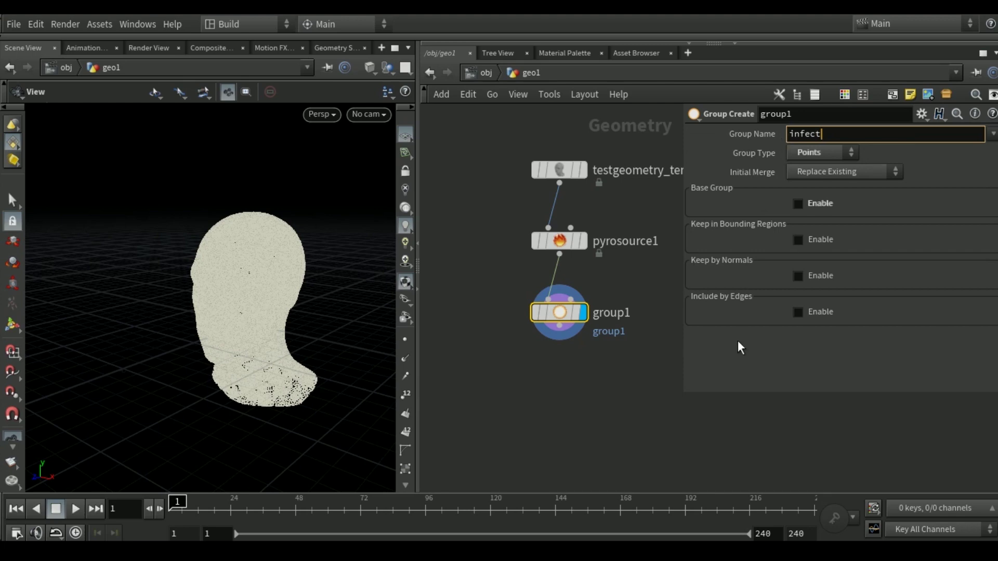
pyautogui.click(605, 409)
# Step: Enable Keep in Bounding Regions with size 0.1 and slide the box across the head from above
pyautogui.click(797, 239)
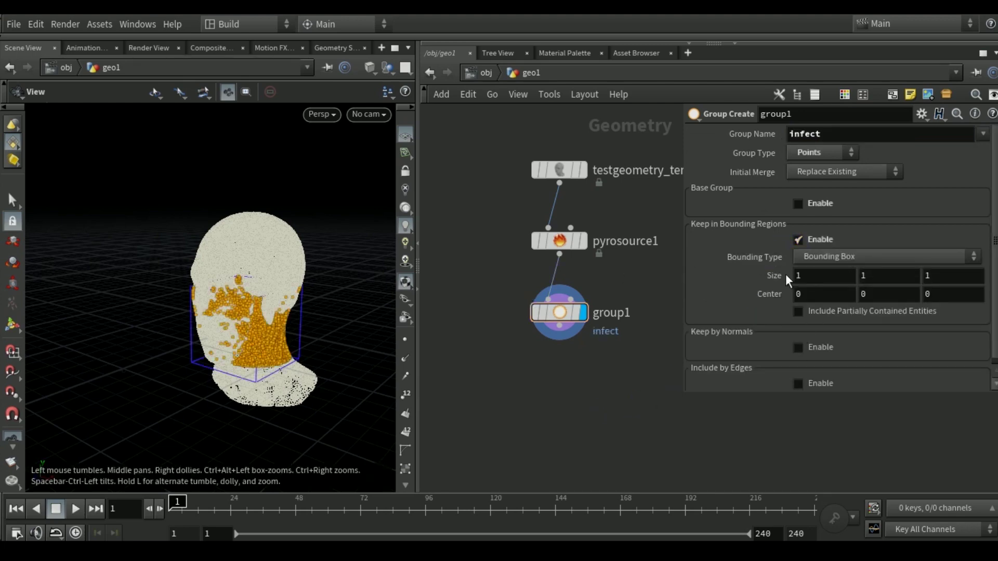
pyautogui.moveTo(787, 278); pyautogui.dragTo(712, 274, button='middle')
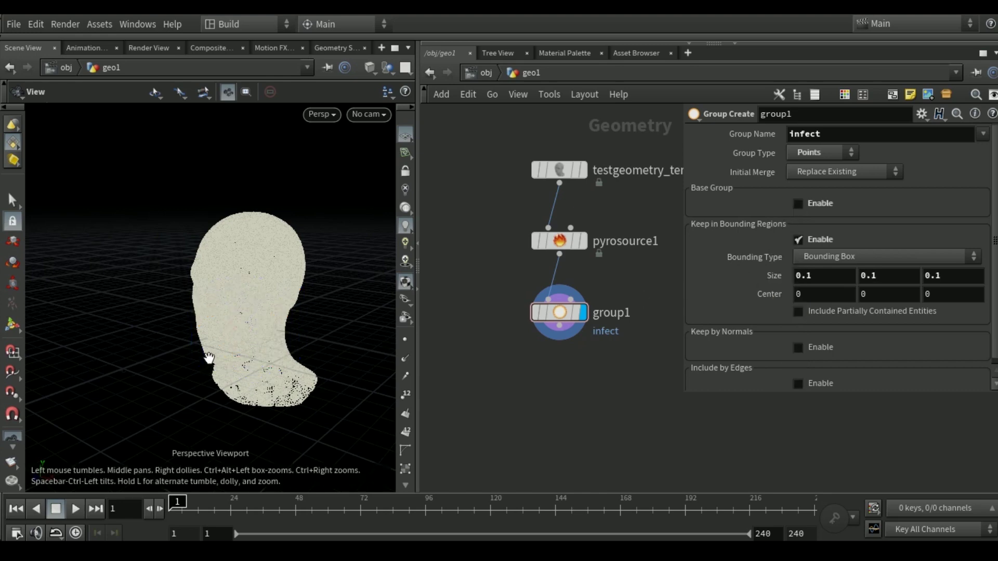
pyautogui.hotkey('space', '2')
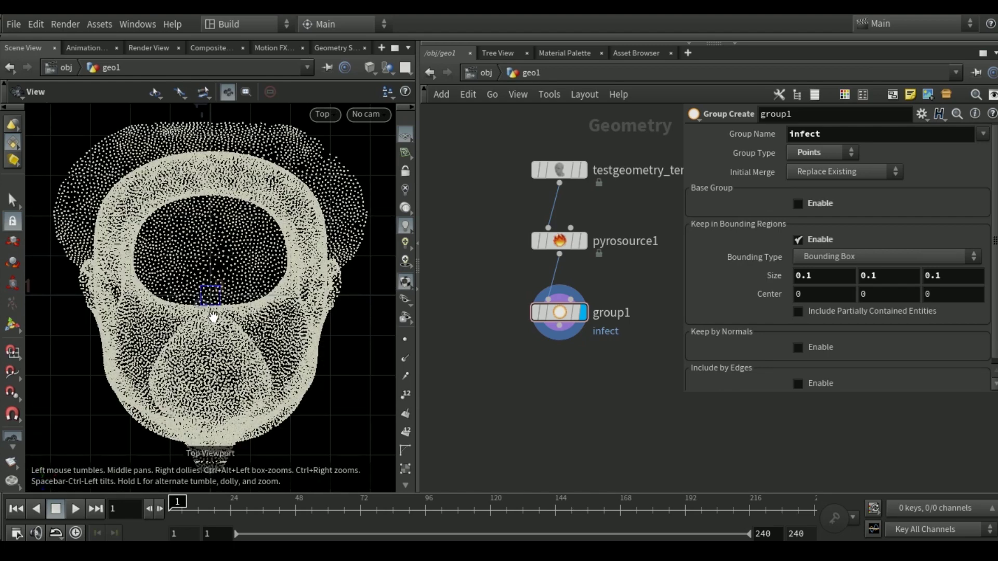
pyautogui.press('Return')
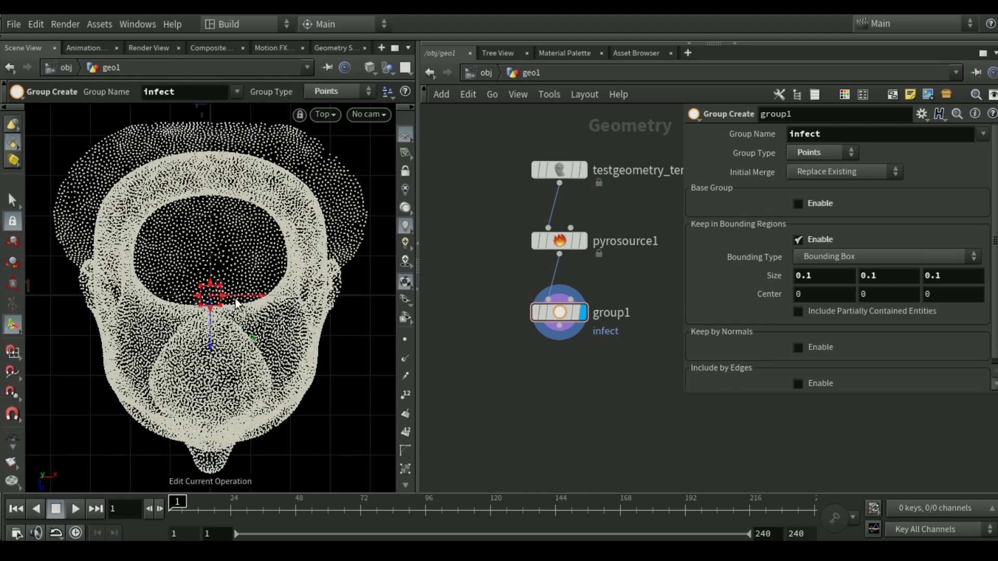
pyautogui.moveTo(237, 303); pyautogui.dragTo(313, 302)
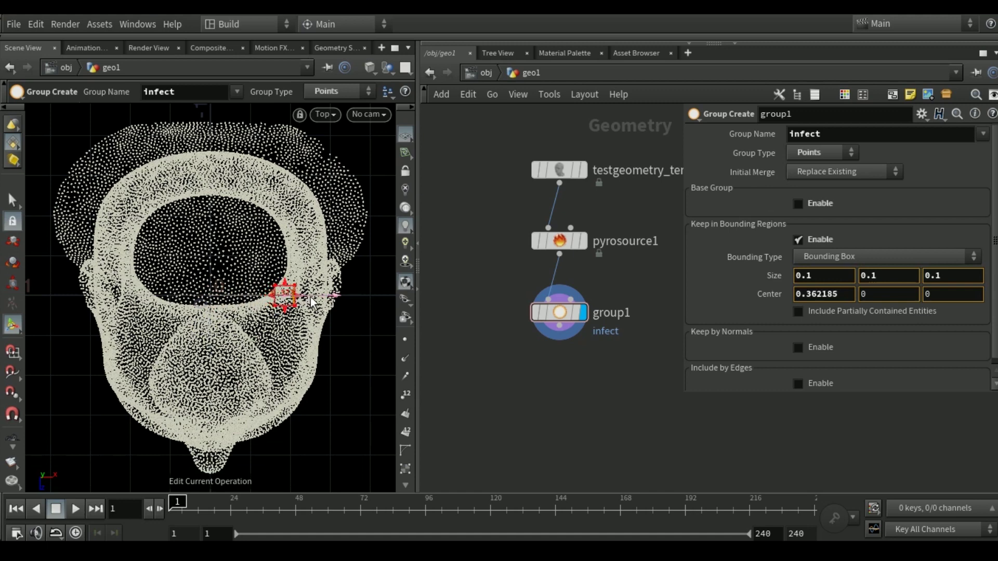
pyautogui.press('Escape')
# Step: Raise the 0.1 bounding box to the top of the head in front view and fine-tune its depth
pyautogui.hotkey('space', '2')
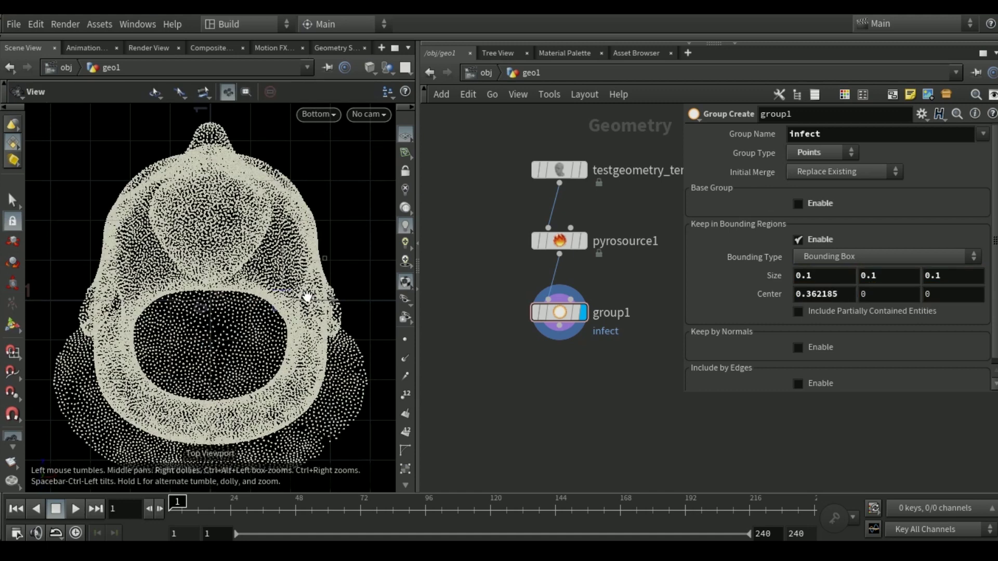
pyautogui.hotkey('space', '3')
pyautogui.press('Return')
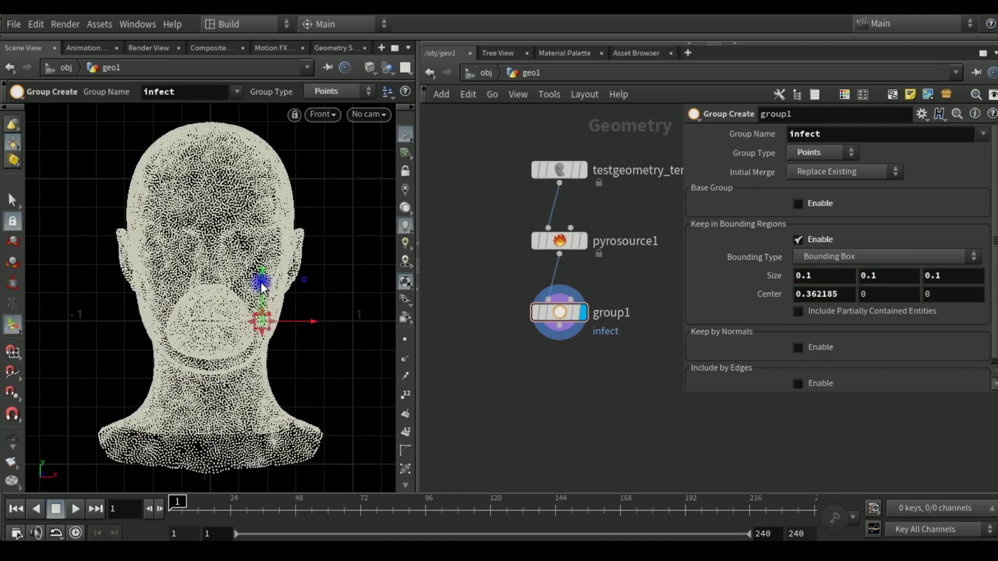
pyautogui.moveTo(262, 287); pyautogui.dragTo(263, 139)
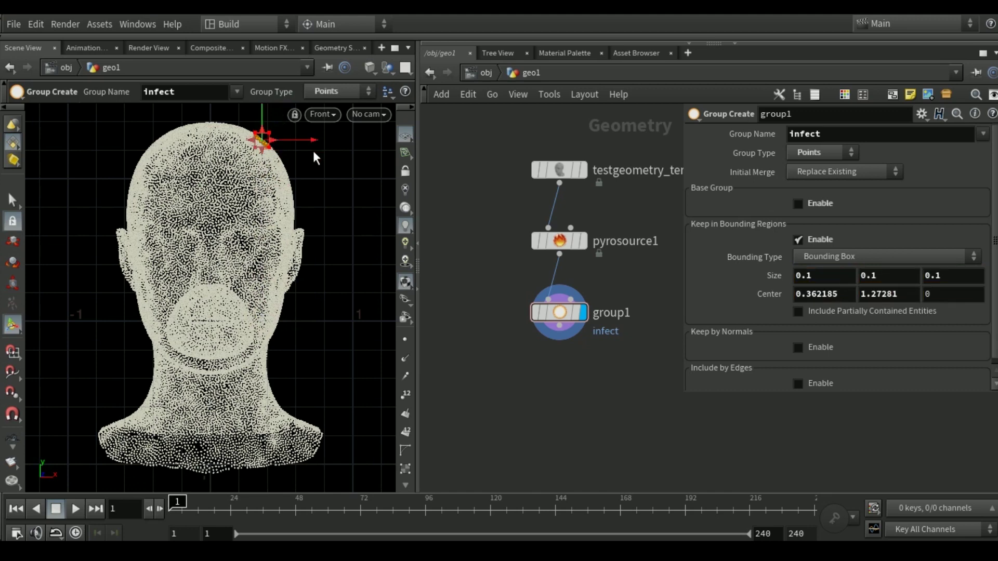
pyautogui.press('Escape')
pyautogui.moveTo(285, 108)
pyautogui.mouseDown()
pyautogui.moveTo(278, 239)
pyautogui.moveTo(235, 214)
pyautogui.moveTo(333, 301)
pyautogui.mouseUp()
pyautogui.press('Return')
pyautogui.press('Escape')
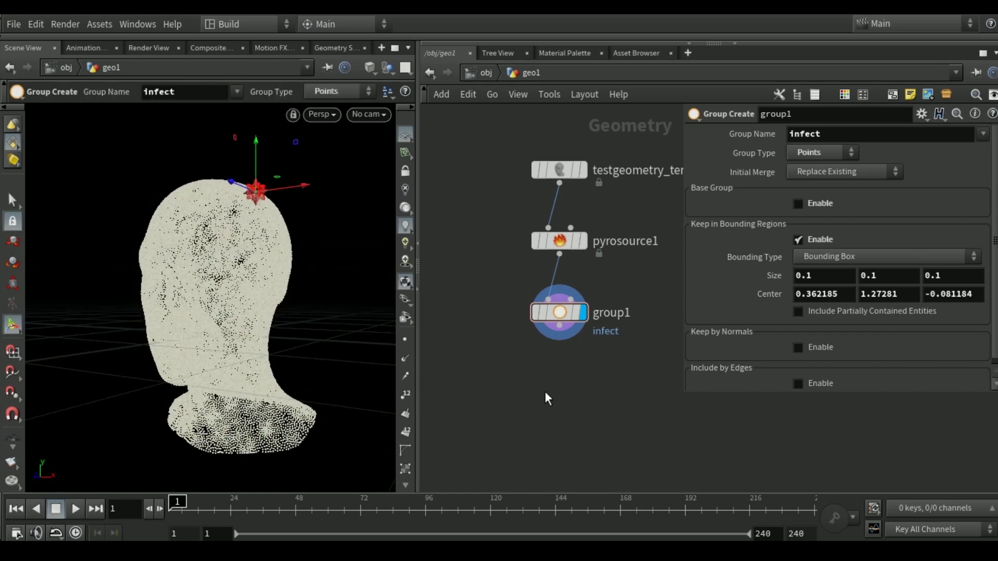
pyautogui.click(13, 438)
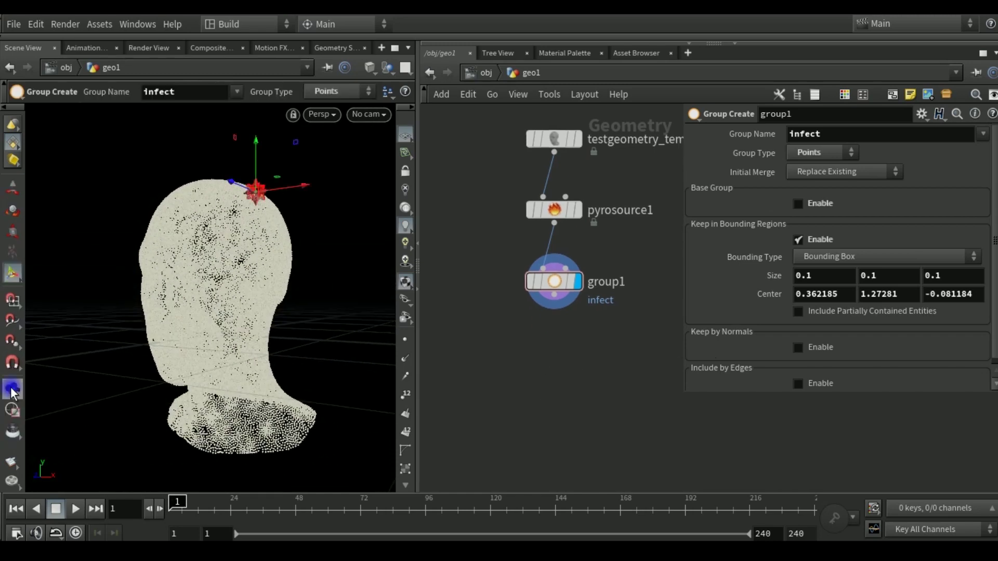
# Step: Add attribcreate1 directly under group1 and set it as the displayed node
pyautogui.click(554, 295)
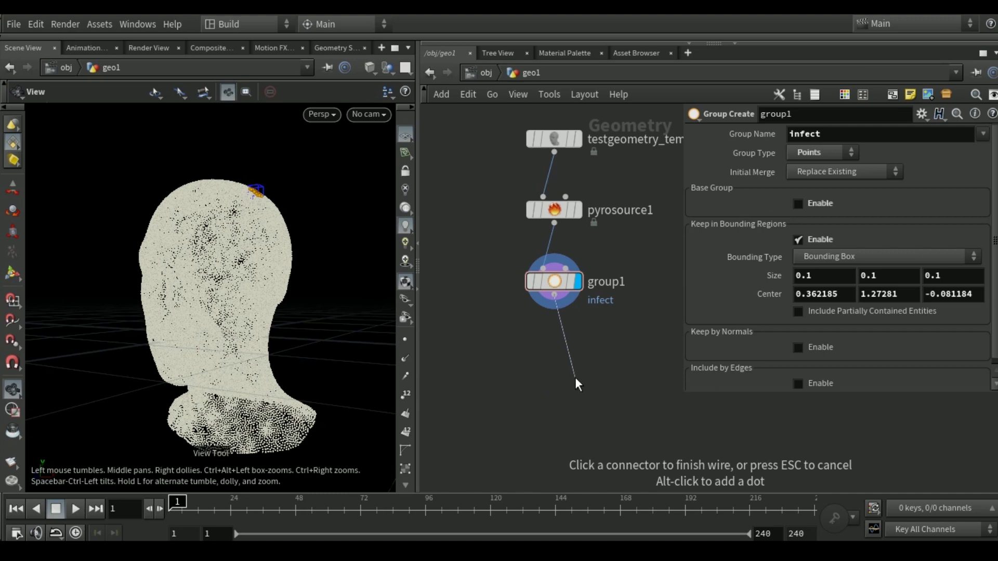
pyautogui.press('Tab')
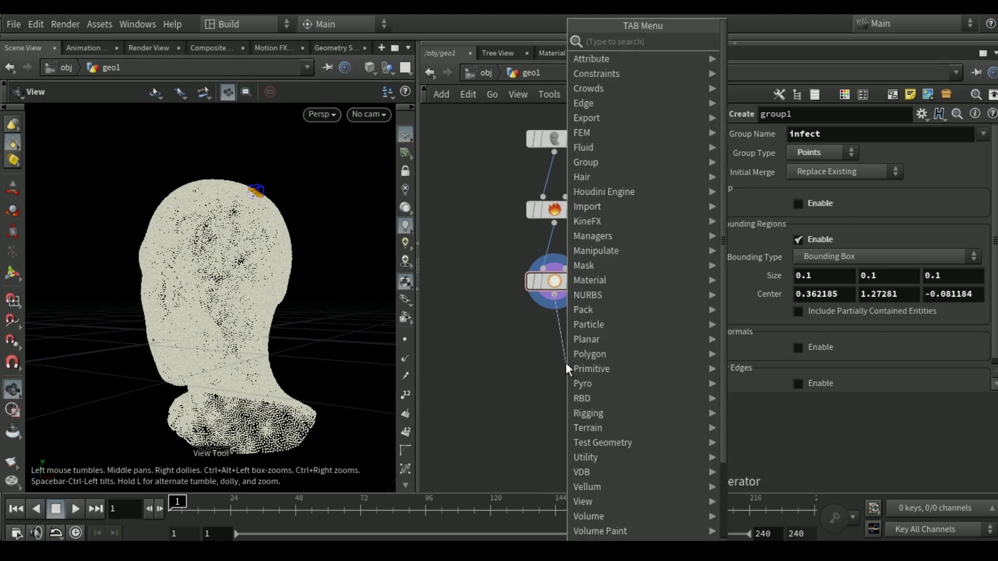
pyautogui.write('at')
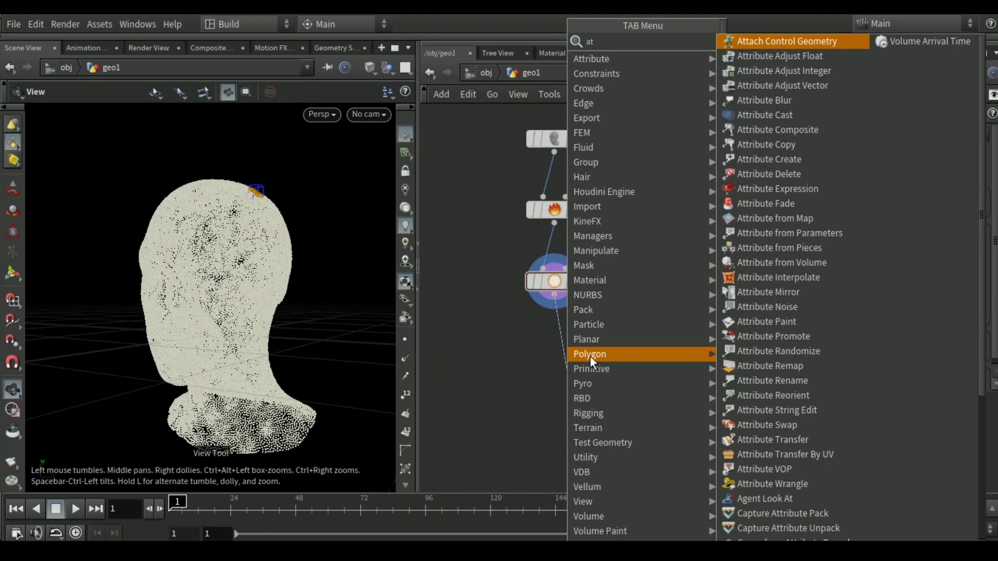
pyautogui.write('ce')
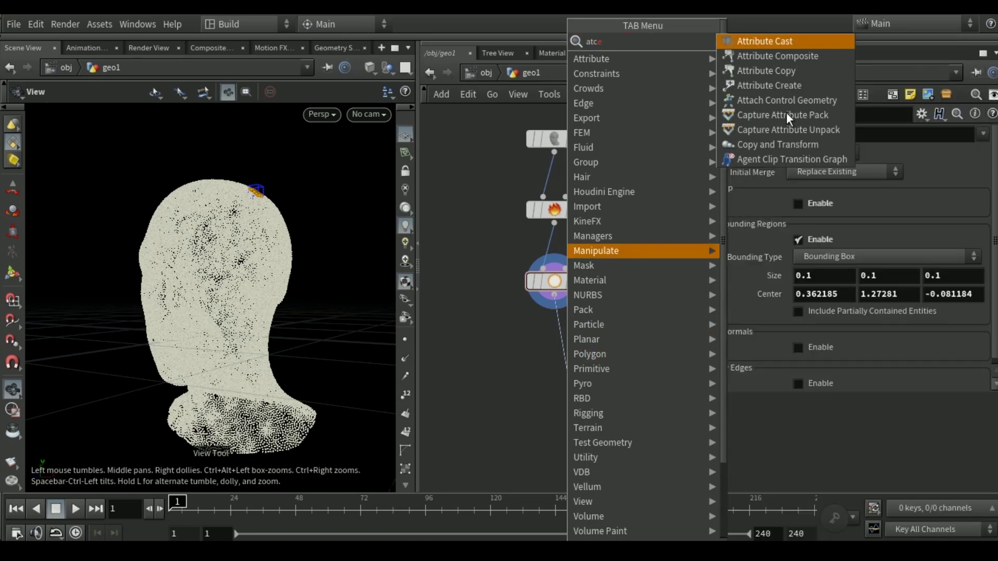
pyautogui.press('Down')
pyautogui.press('Down')
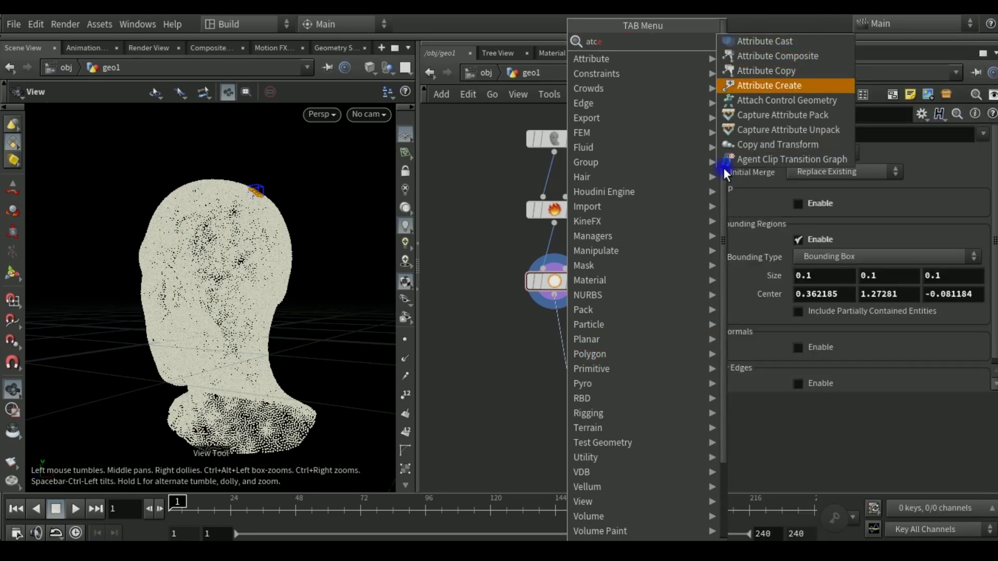
pyautogui.press('Return')
pyautogui.click(589, 376)
pyautogui.moveTo(589, 377); pyautogui.dragTo(577, 372)
pyautogui.click(577, 369)
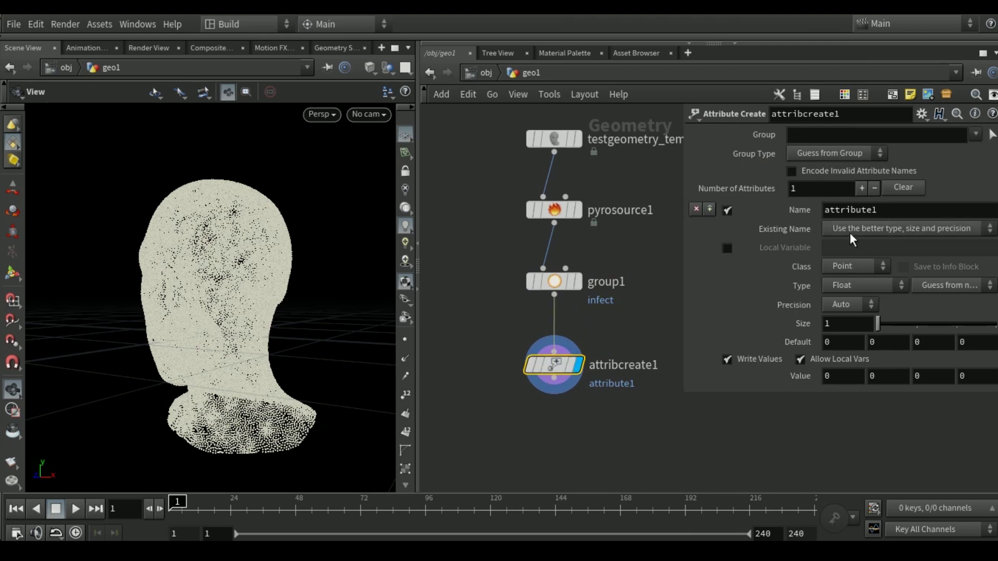
# Step: Name the attribute 'temperature', limit it to group infect, and set Value to 1
pyautogui.doubleClick(851, 210)
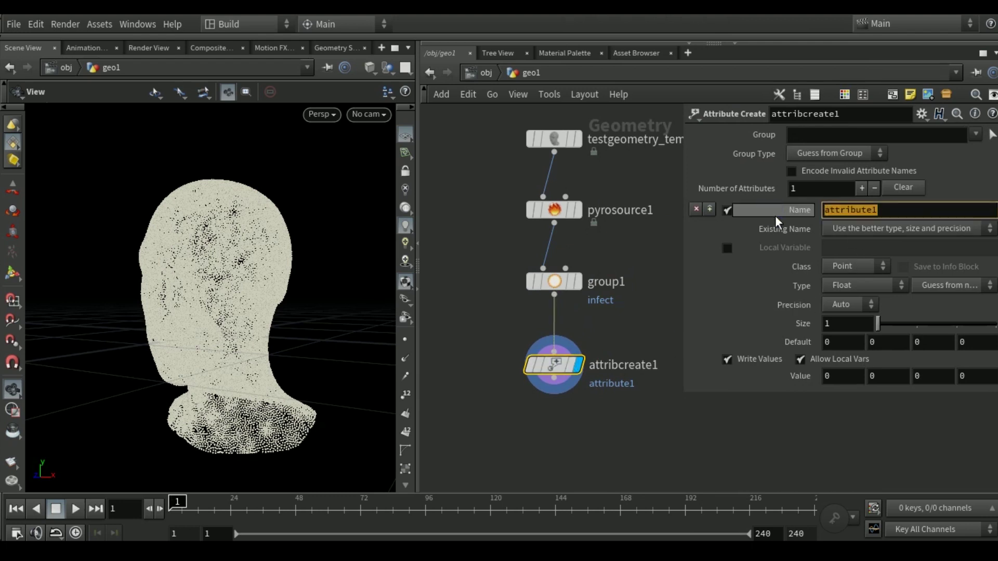
pyautogui.press('BackSpace')
pyautogui.write('temperature')
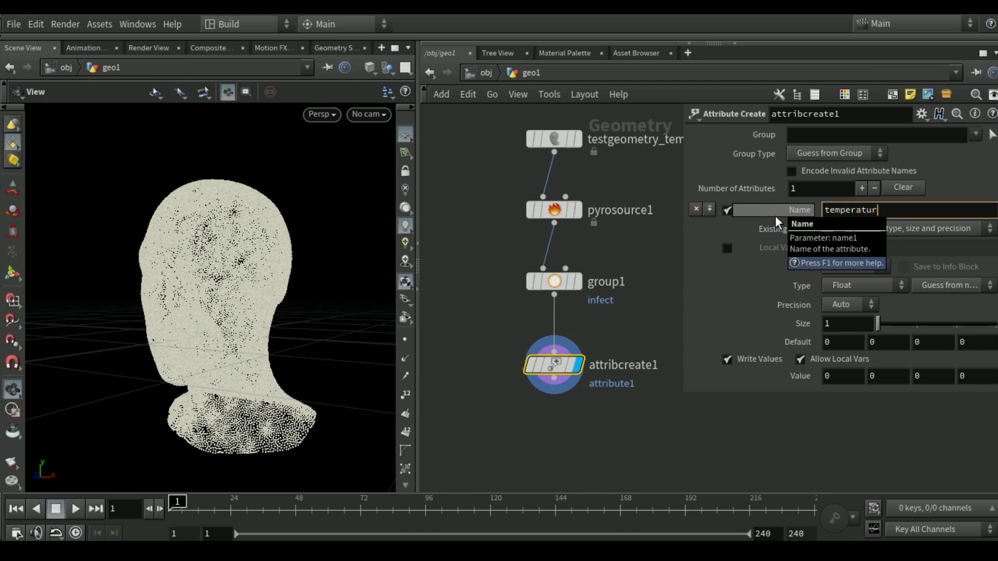
pyautogui.press('Return')
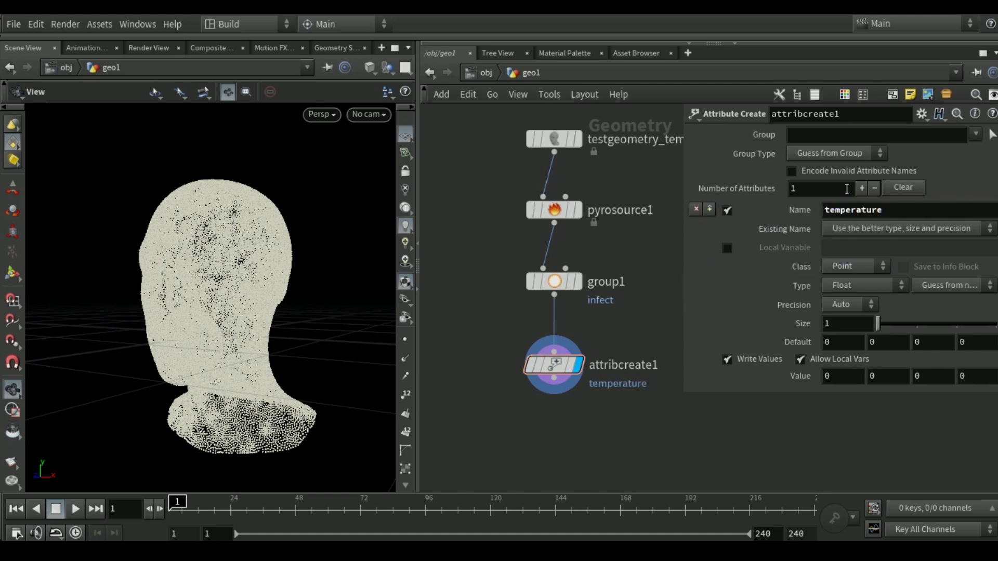
pyautogui.click(975, 135)
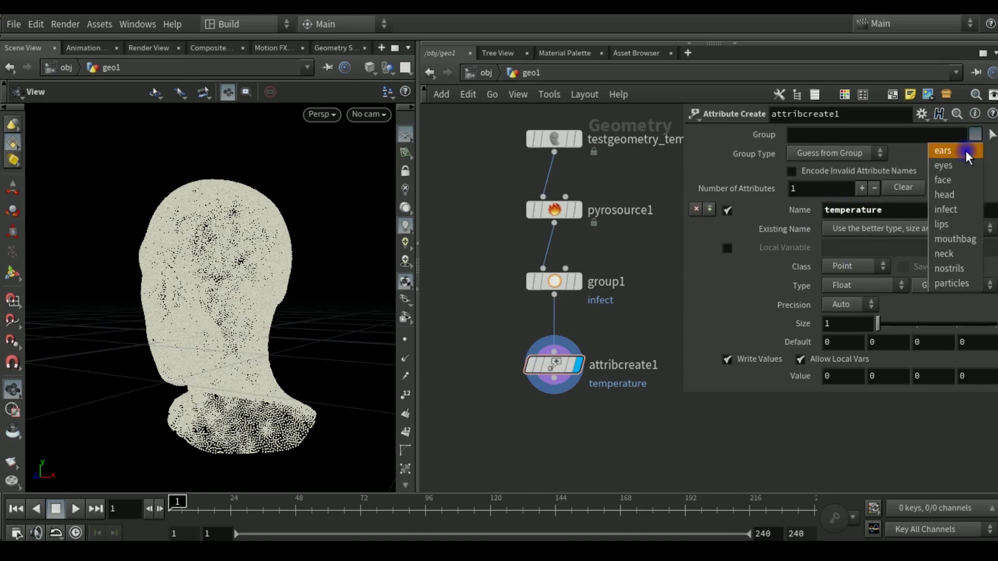
pyautogui.click(946, 210)
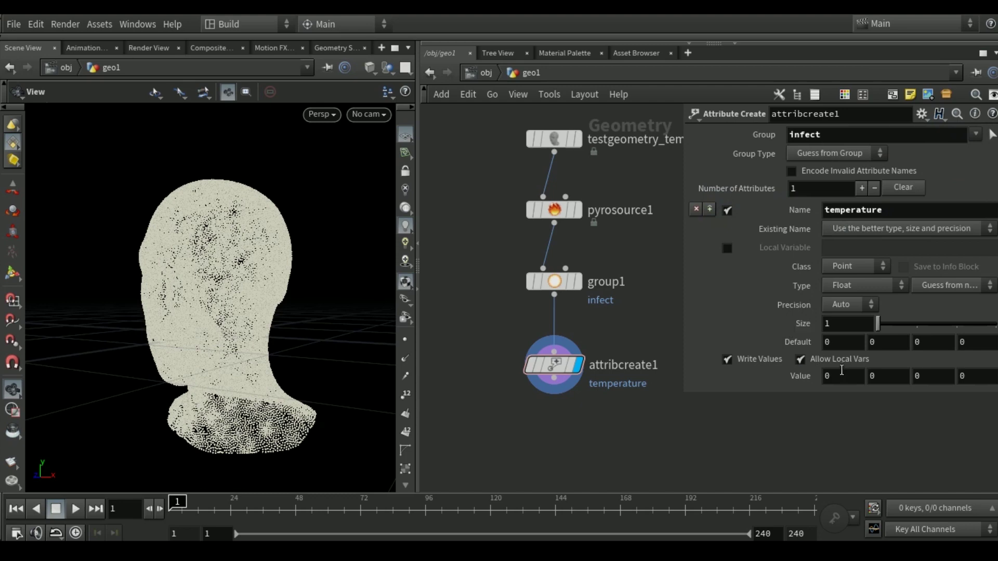
pyautogui.write('1')
pyautogui.moveTo(595, 414); pyautogui.dragTo(599, 339, button='middle')
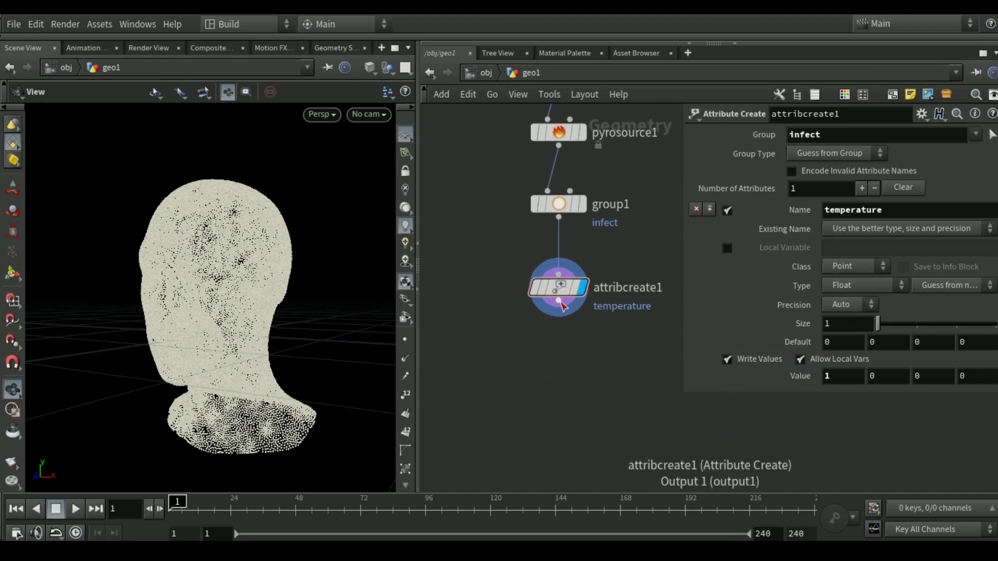
pyautogui.moveTo(554, 292)
pyautogui.mouseDown()
pyautogui.moveTo(565, 268)
pyautogui.moveTo(554, 268)
pyautogui.mouseUp()
# Step: Add pyrosourcespread1 below attribcreate1 and wire attribcreate1's output into it
pyautogui.press('Tab')
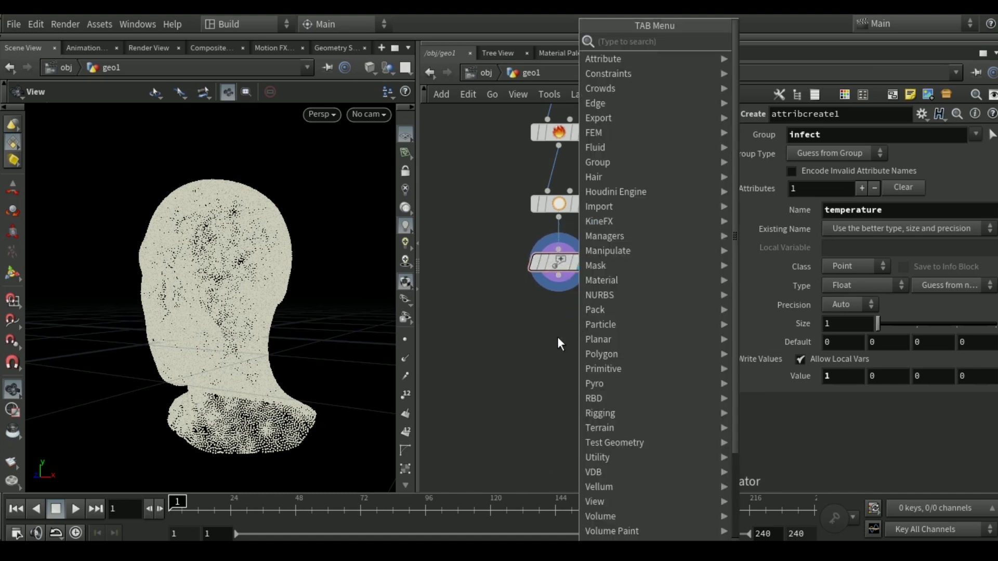
pyautogui.write('pyro')
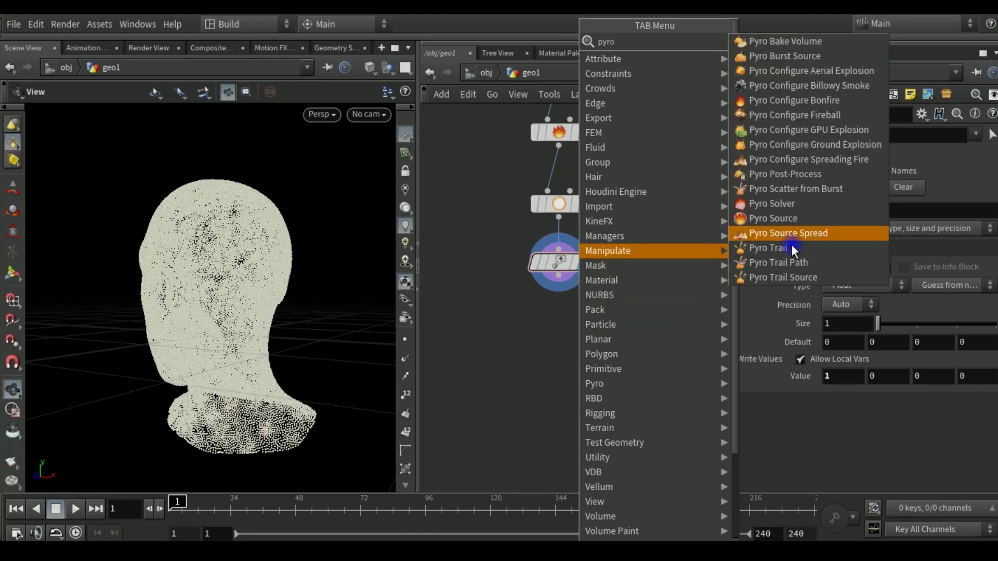
pyautogui.click(790, 235)
pyautogui.click(565, 344)
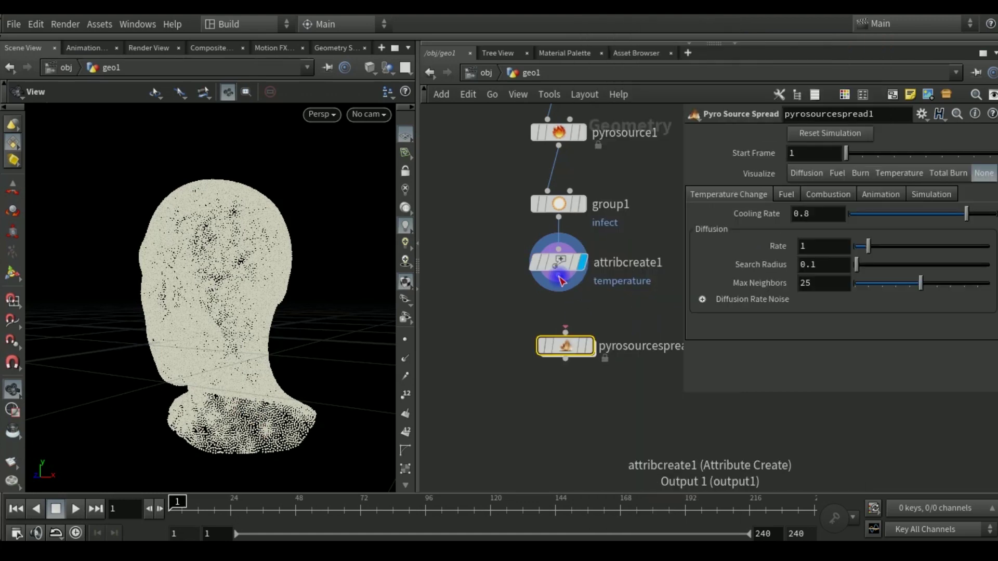
pyautogui.moveTo(561, 281)
pyautogui.mouseDown()
pyautogui.moveTo(582, 347)
pyautogui.moveTo(564, 327)
pyautogui.mouseUp()
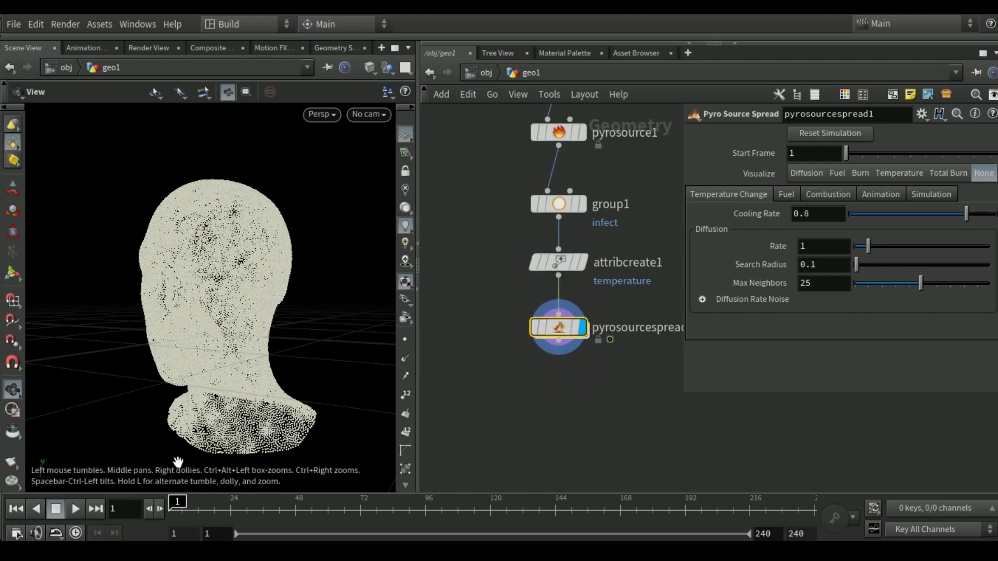
pyautogui.moveTo(249, 320)
pyautogui.mouseDown()
pyautogui.moveTo(259, 318)
pyautogui.moveTo(242, 367)
pyautogui.moveTo(333, 375)
pyautogui.mouseUp()
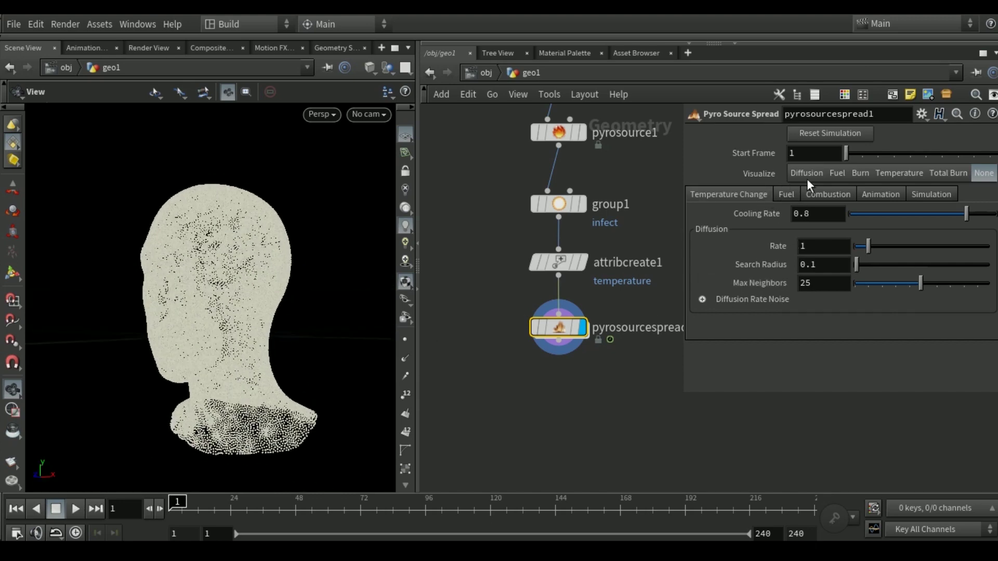
# Step: Visualize Burn, set Cooling Rate to 0.4, preview the spread, and rewind to frame 1
pyautogui.click(859, 172)
pyautogui.moveTo(312, 278); pyautogui.dragTo(261, 285)
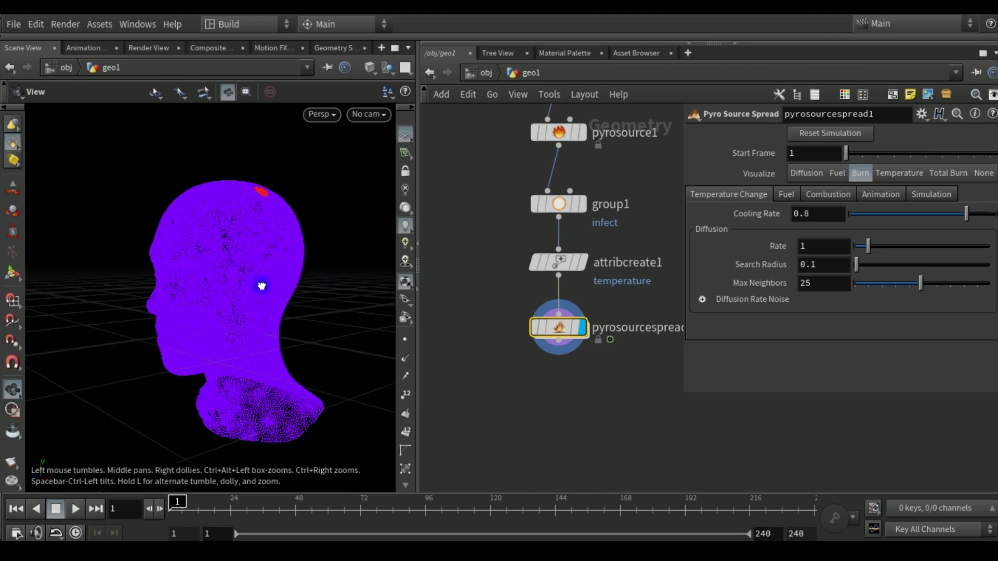
pyautogui.click(75, 509)
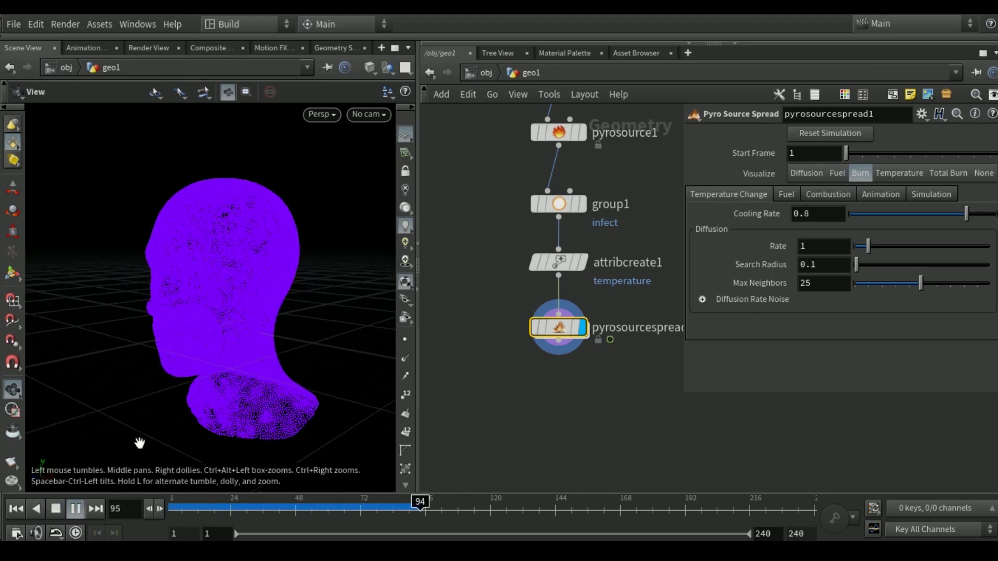
pyautogui.click(75, 509)
pyautogui.moveTo(217, 341); pyautogui.dragTo(204, 329)
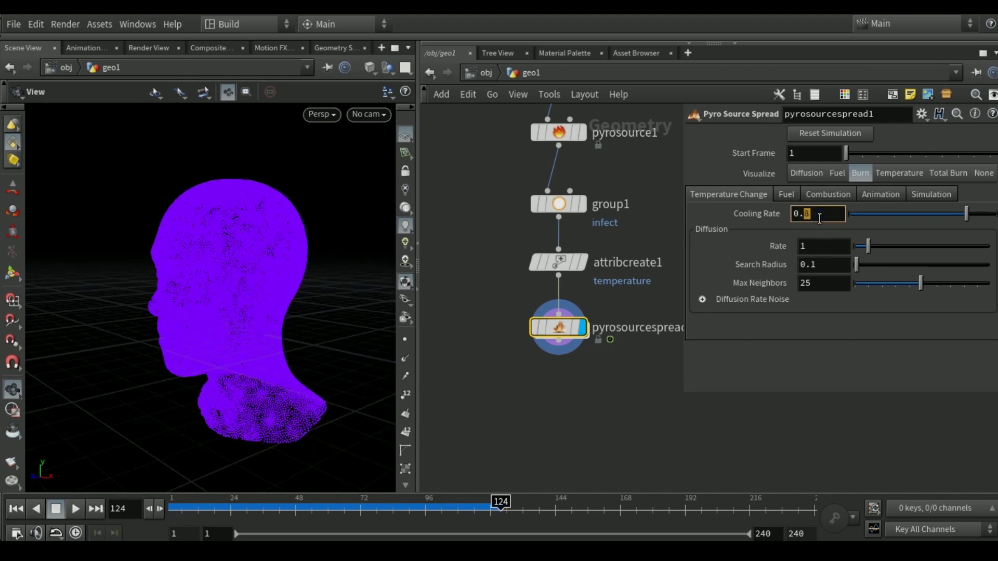
pyautogui.press('Return')
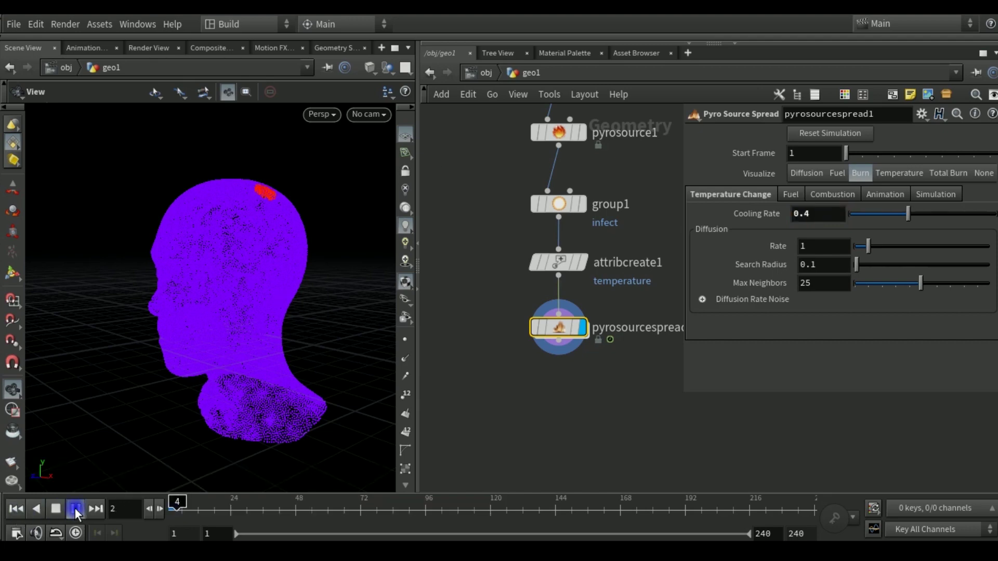
pyautogui.click(75, 507)
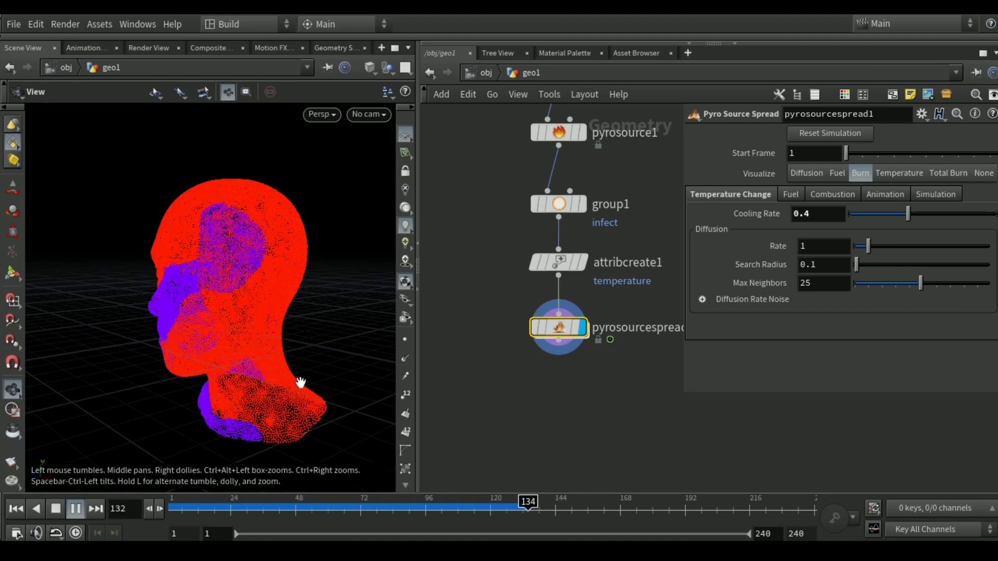
pyautogui.click(81, 506)
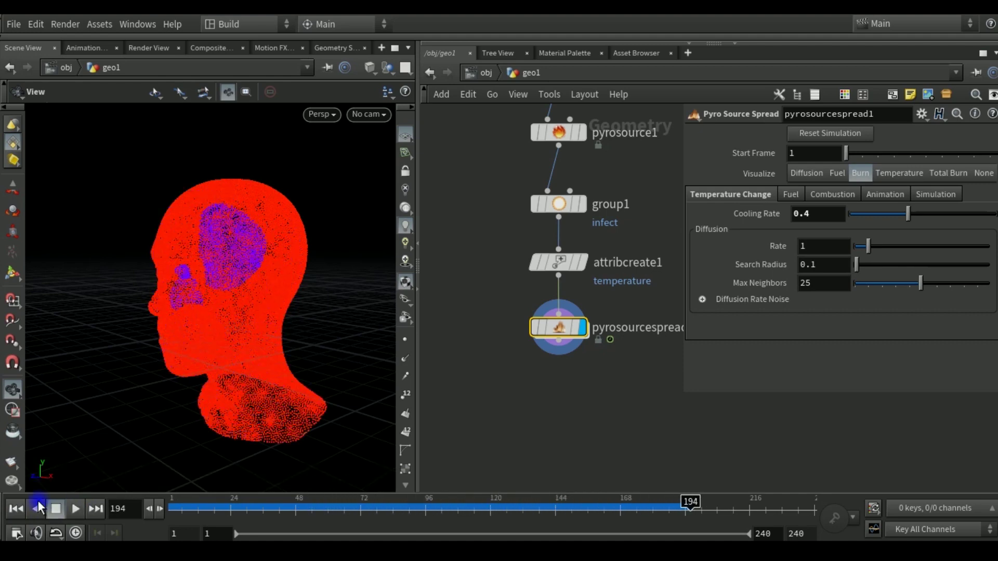
pyautogui.click(16, 510)
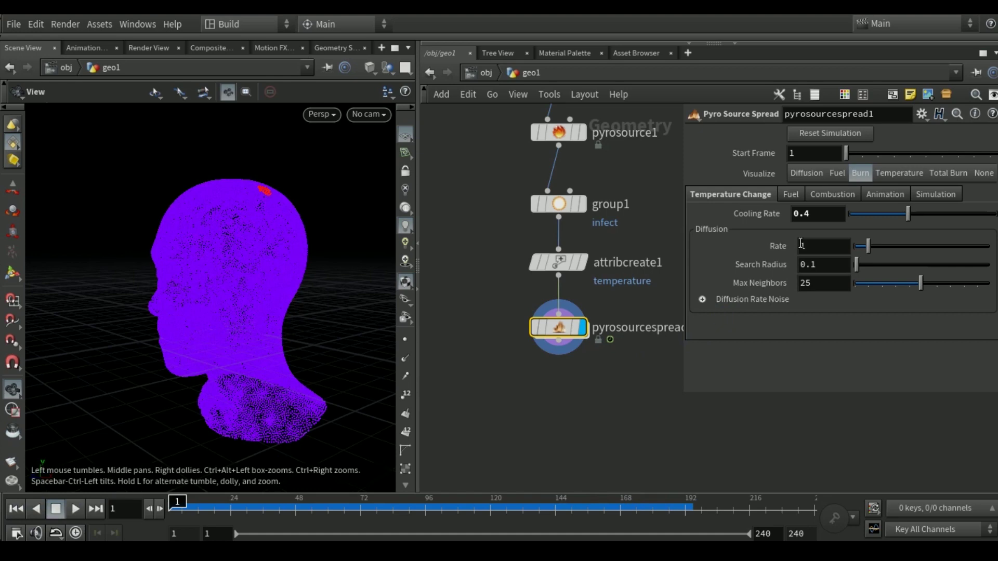
# Step: Shrink the Diffusion Rate Noise element size, then switch visualization back to Burn
pyautogui.click(815, 172)
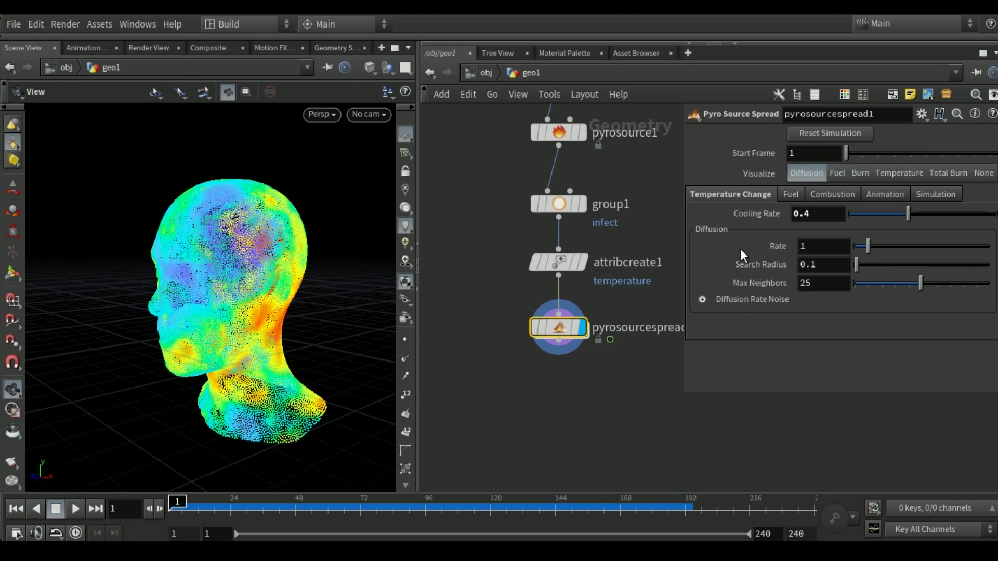
pyautogui.click(702, 299)
pyautogui.scroll(-2, 738, 294)
pyautogui.scroll(-1, 758, 299)
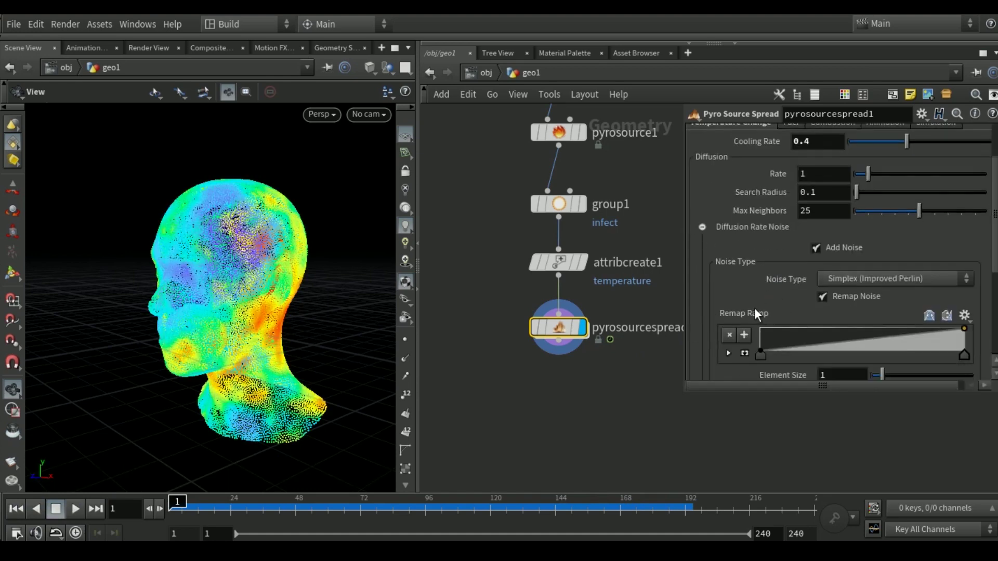
pyautogui.scroll(-2, 779, 307)
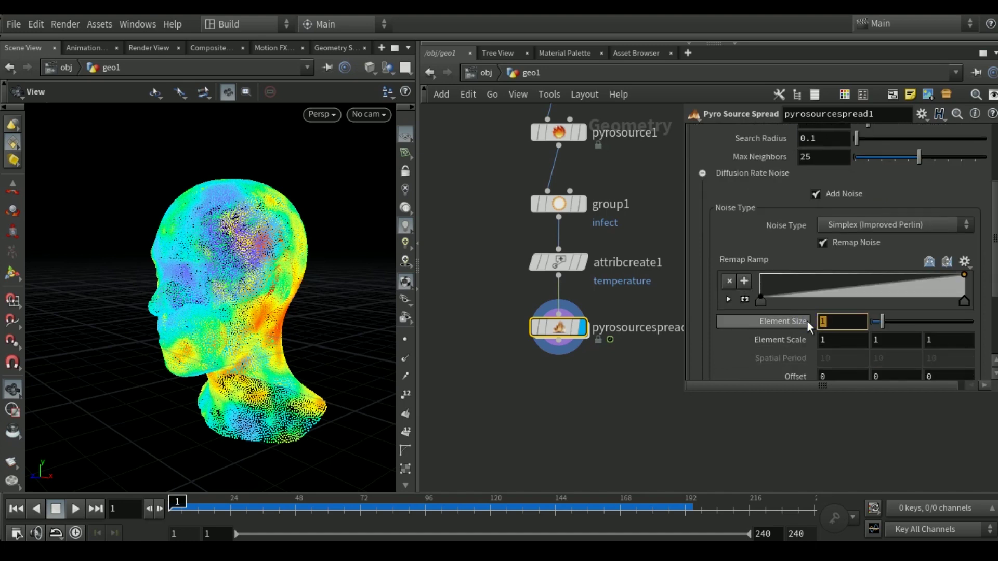
pyautogui.write('5')
pyautogui.press('Return')
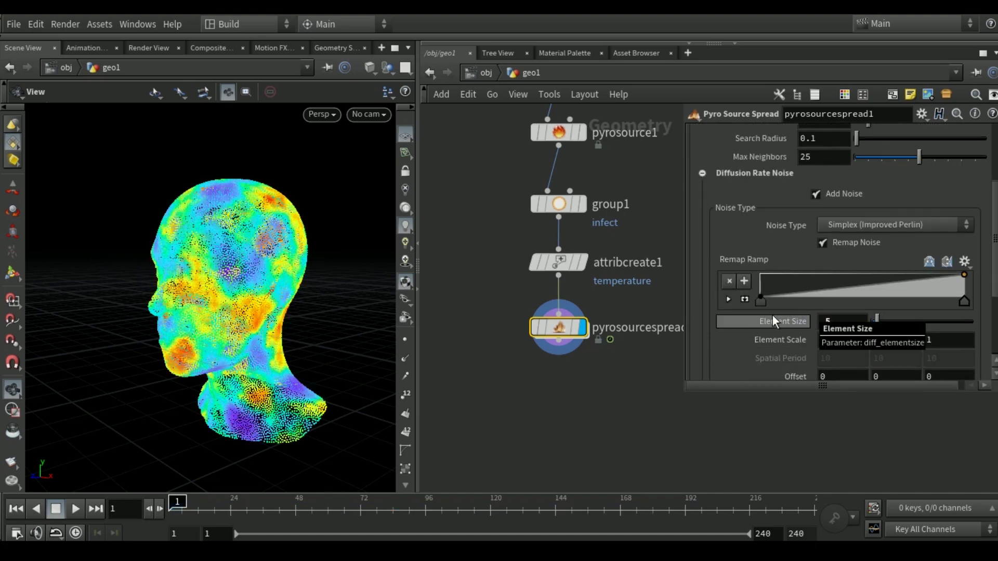
pyautogui.scroll(3, 761, 335)
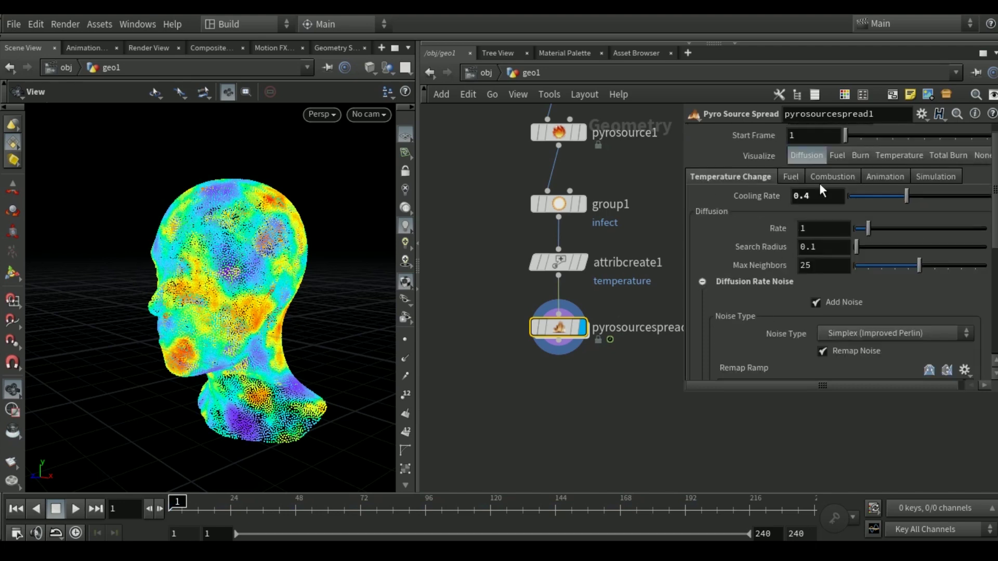
pyautogui.click(858, 155)
# Step: Play the noisy burn spread, rewind to frame 1, and shrink the parameter pane
pyautogui.click(77, 507)
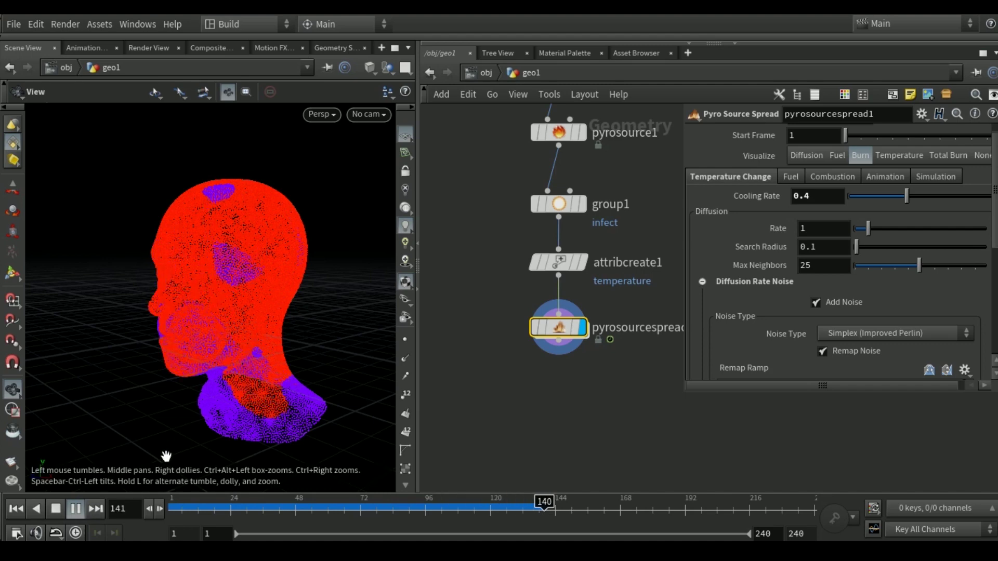
pyautogui.moveTo(207, 310)
pyautogui.mouseDown()
pyautogui.moveTo(258, 319)
pyautogui.moveTo(123, 435)
pyautogui.mouseUp()
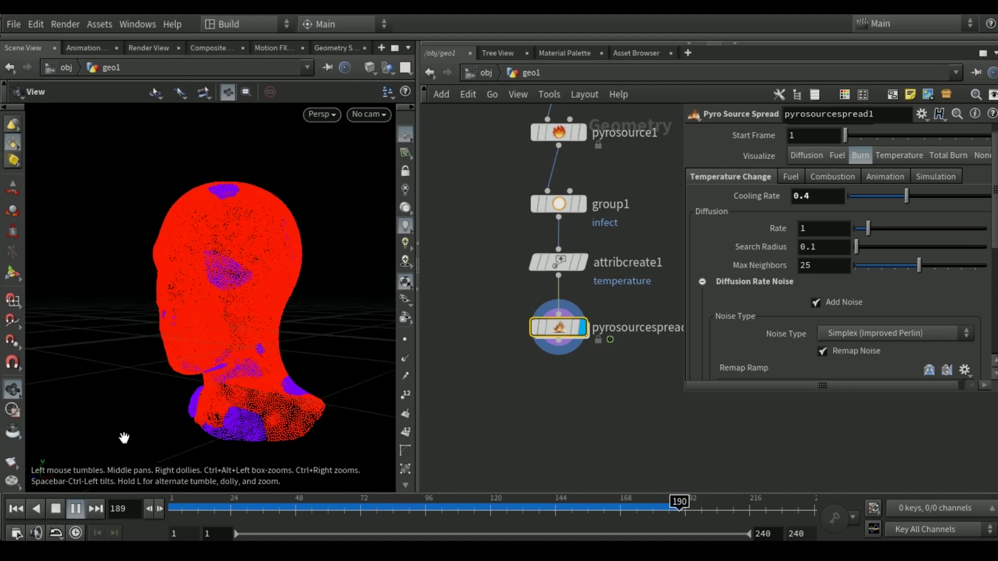
pyautogui.click(76, 508)
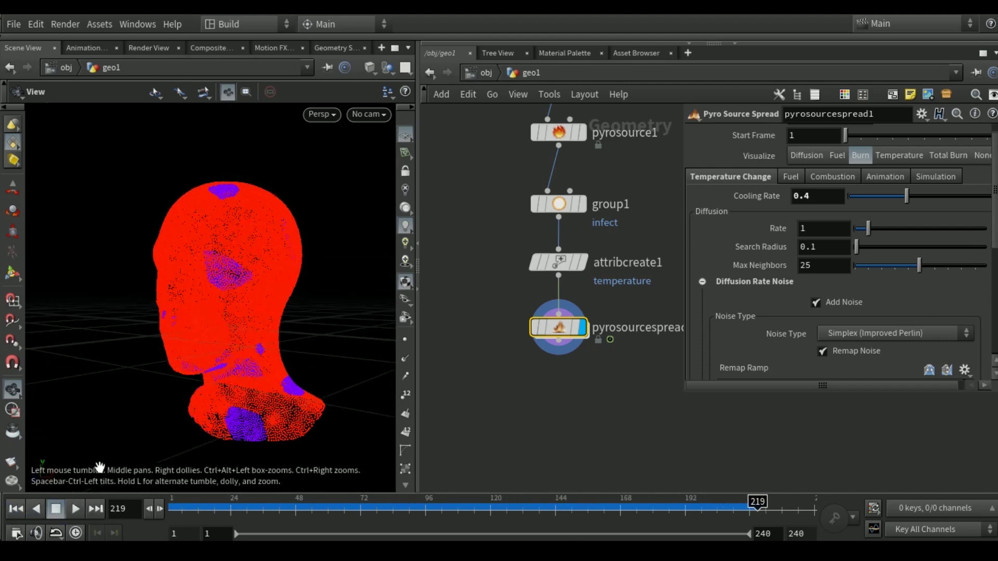
pyautogui.click(11, 513)
pyautogui.moveTo(666, 399); pyautogui.dragTo(637, 374, button='middle')
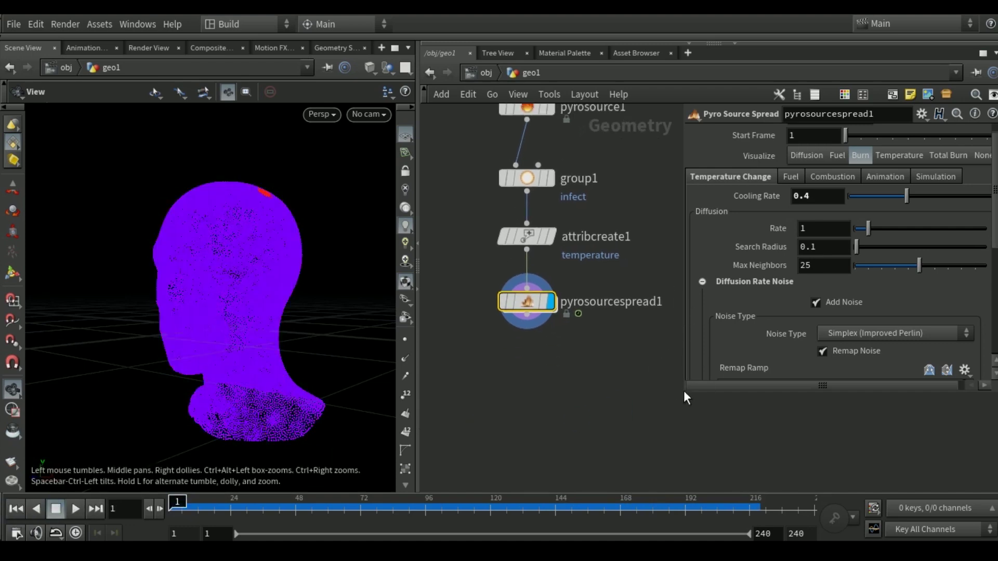
pyautogui.moveTo(680, 390); pyautogui.dragTo(693, 367)
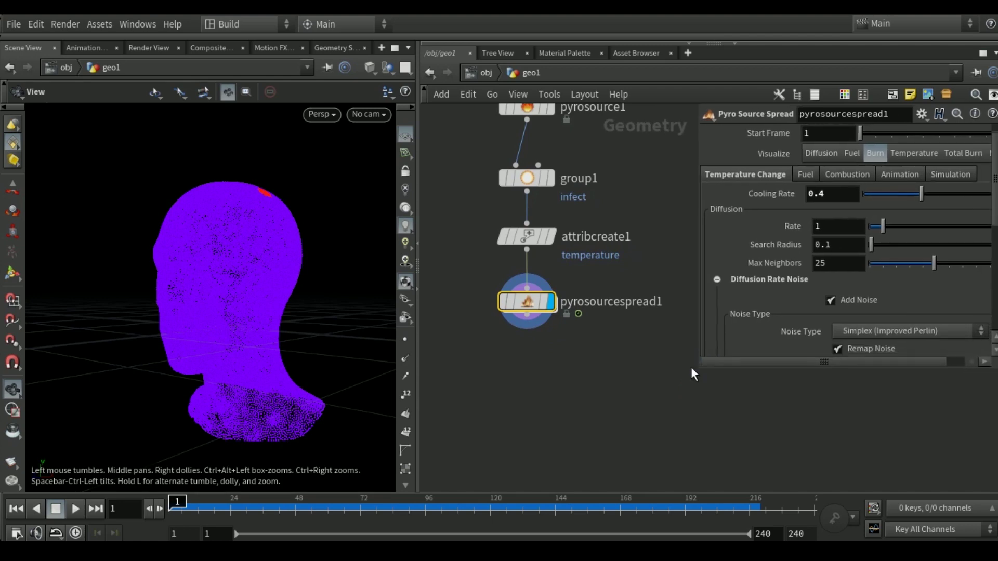
pyautogui.click(542, 271)
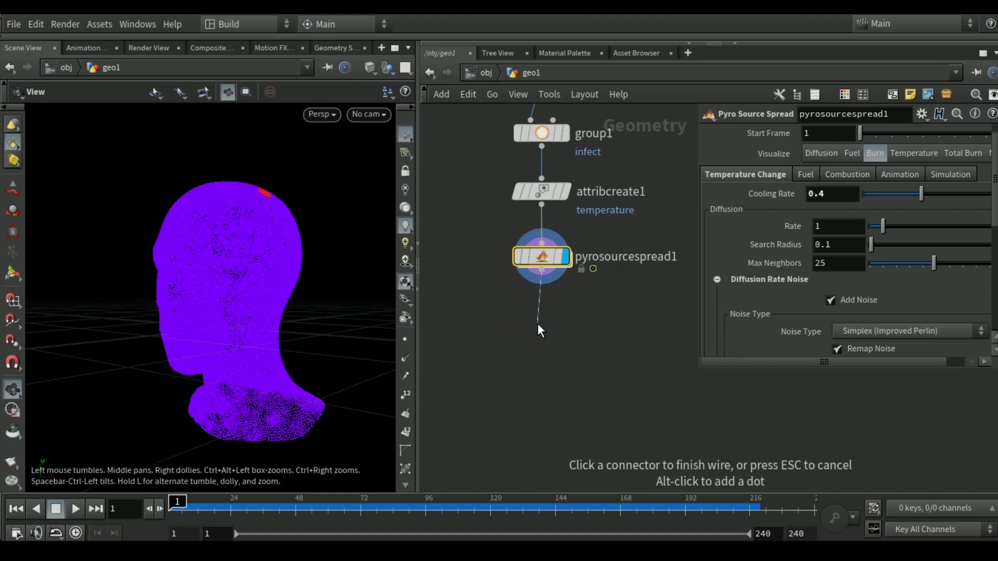
# Step: Place a Volume Rasterize Attributes node under pyrosourcespread1 and wire pyrosourcespread1 into it
pyautogui.press('Tab')
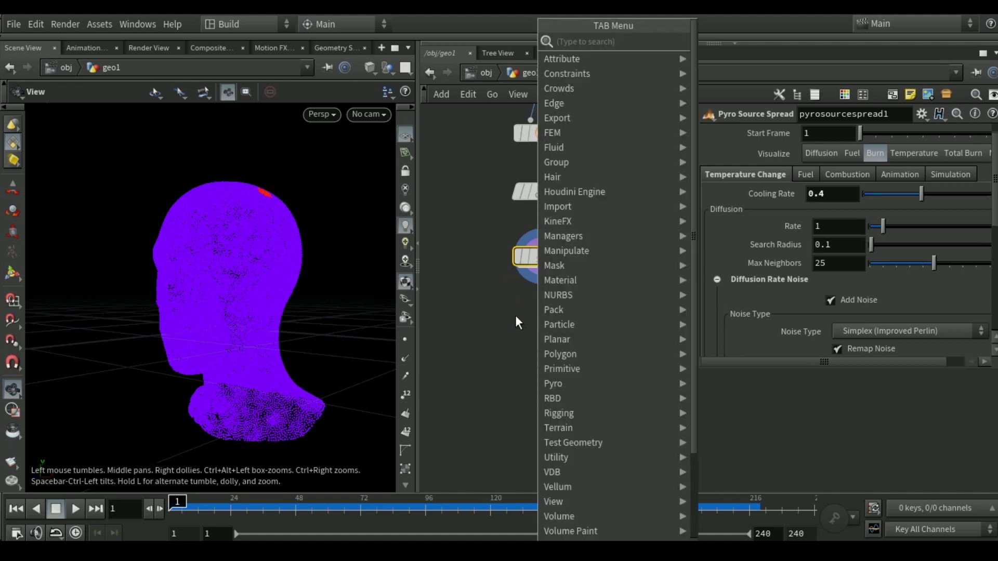
pyautogui.click(516, 315)
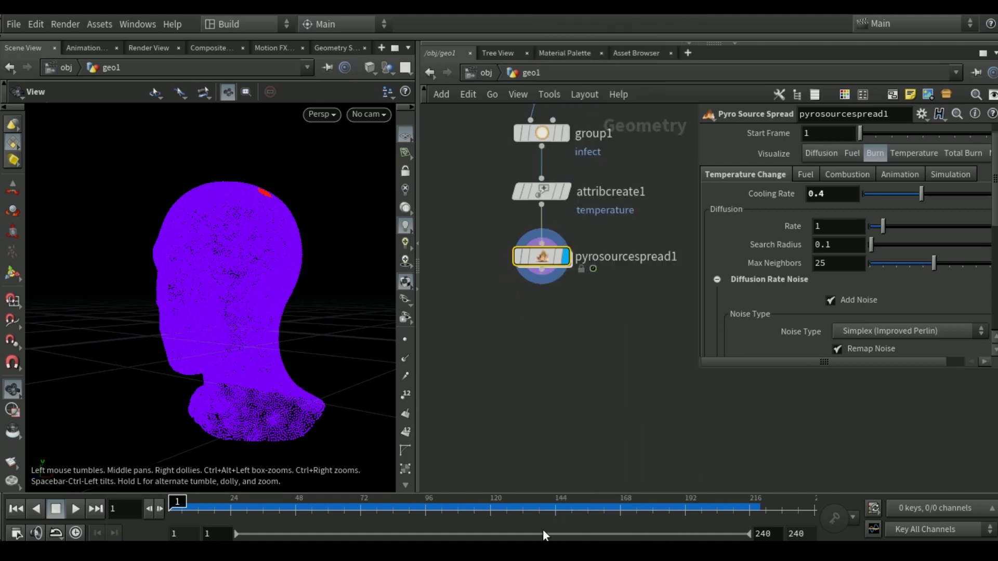
pyautogui.moveTo(541, 257)
pyautogui.click(546, 478)
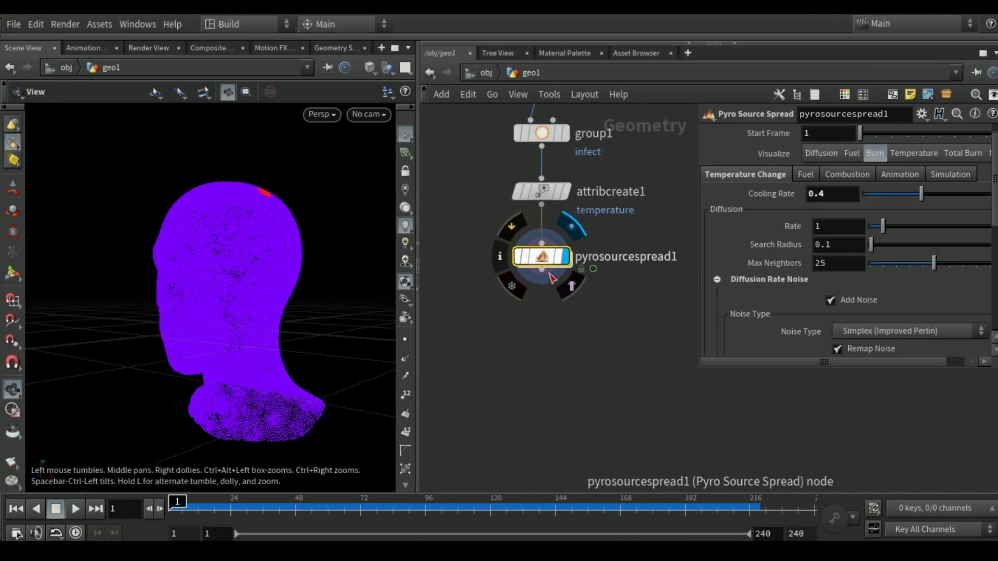
pyautogui.moveTo(542, 256); pyautogui.dragTo(541, 260)
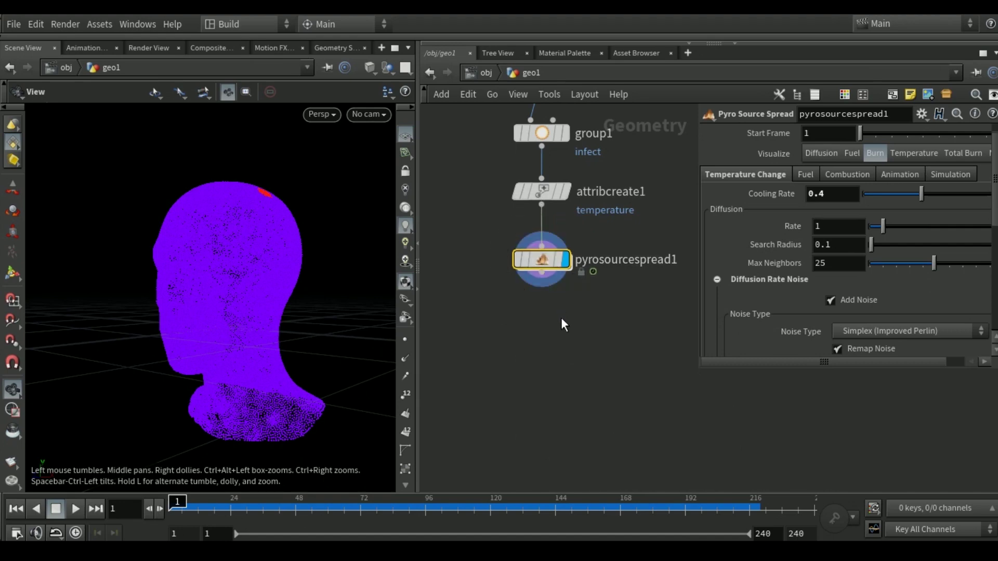
pyautogui.moveTo(554, 301); pyautogui.dragTo(547, 288, button='middle')
pyautogui.press('Tab')
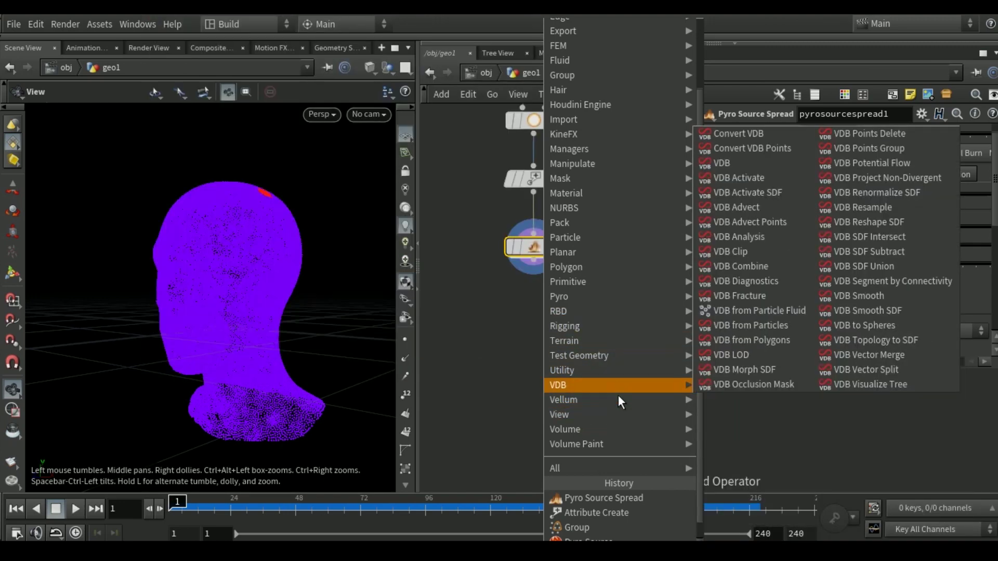
pyautogui.moveTo(593, 429)
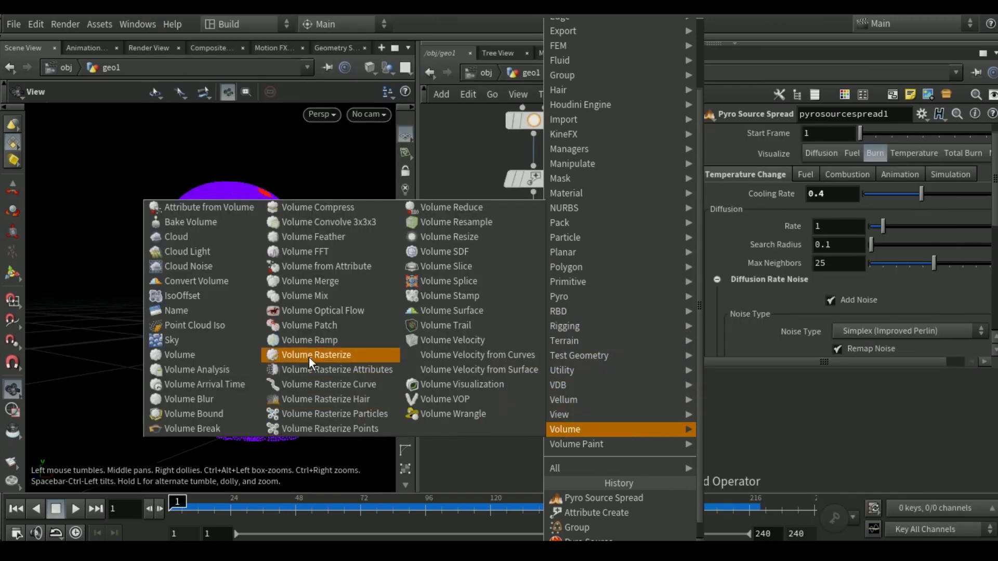
pyautogui.click(311, 369)
pyautogui.click(539, 350)
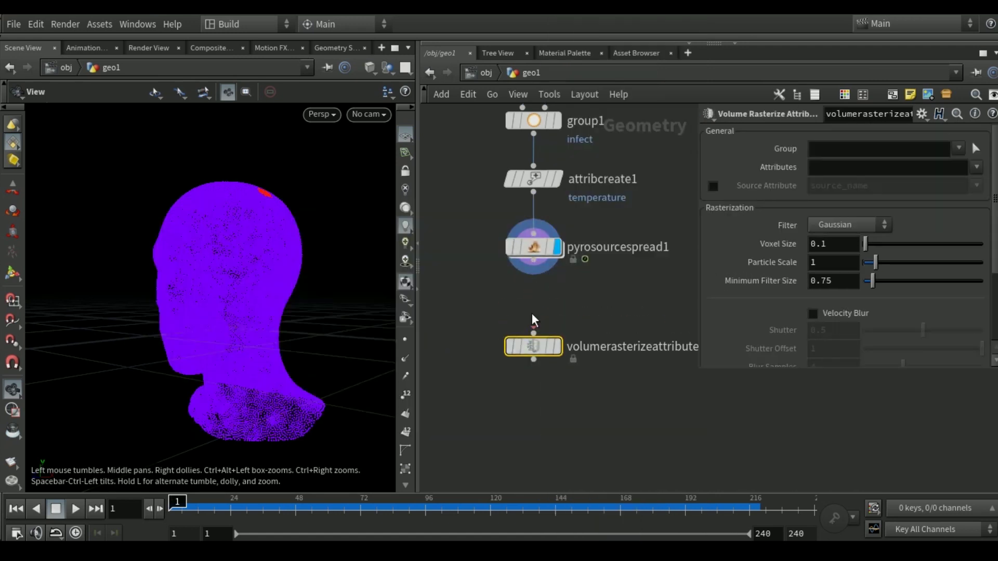
pyautogui.moveTo(533, 333); pyautogui.dragTo(533, 260)
# Step: Display the rasterize node and set it to rasterize the burn and temperature attributes
pyautogui.click(557, 347)
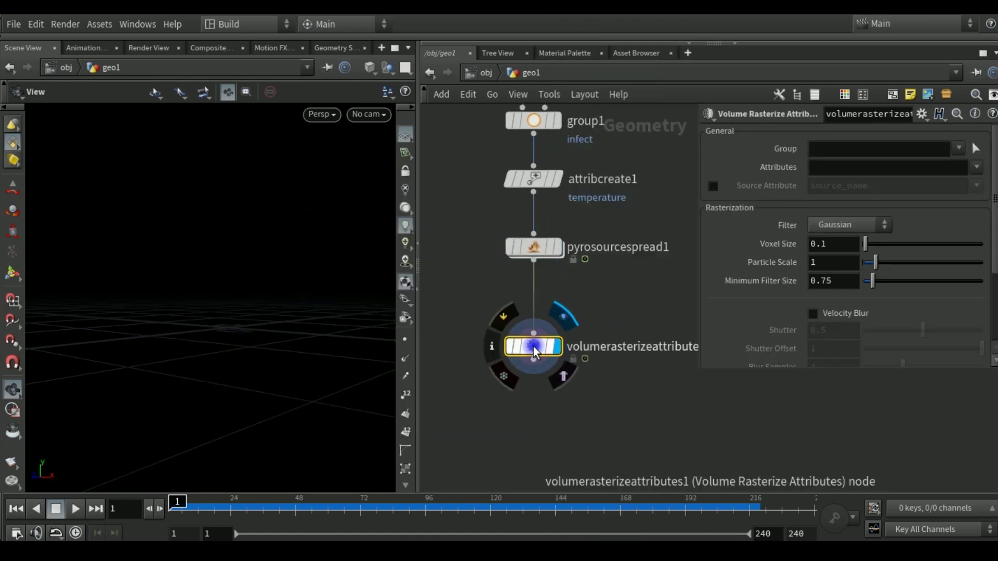
pyautogui.click(976, 166)
pyautogui.click(972, 198)
pyautogui.click(976, 166)
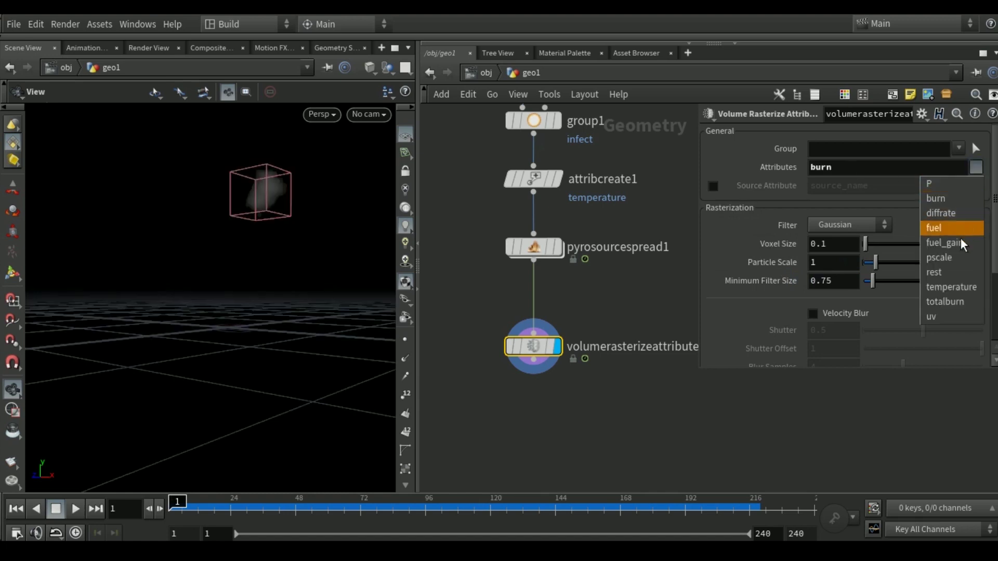
pyautogui.click(951, 286)
# Step: Play through frame 92 to watch the smoky volume grow around the head
pyautogui.click(73, 510)
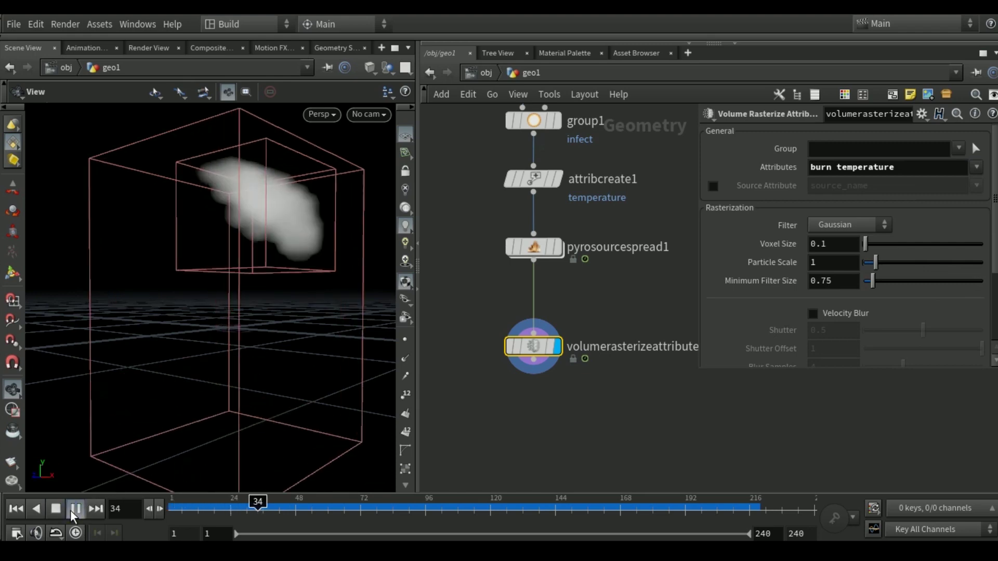
pyautogui.moveTo(218, 323)
pyautogui.mouseDown()
pyautogui.moveTo(269, 315)
pyautogui.moveTo(196, 313)
pyautogui.moveTo(207, 300)
pyautogui.moveTo(197, 304)
pyautogui.mouseUp()
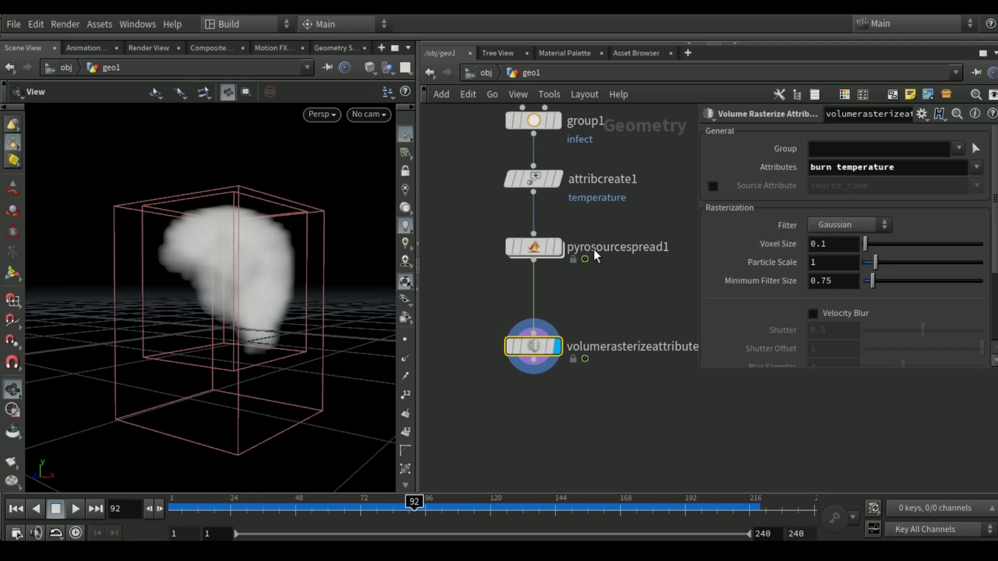
pyautogui.moveTo(601, 325); pyautogui.dragTo(602, 431, button='middle')
# Step: Make volumerasterizeattributes1's Voxel Size a relative reference to pyrosource1's Particle Separation (0.02)
pyautogui.click(627, 221)
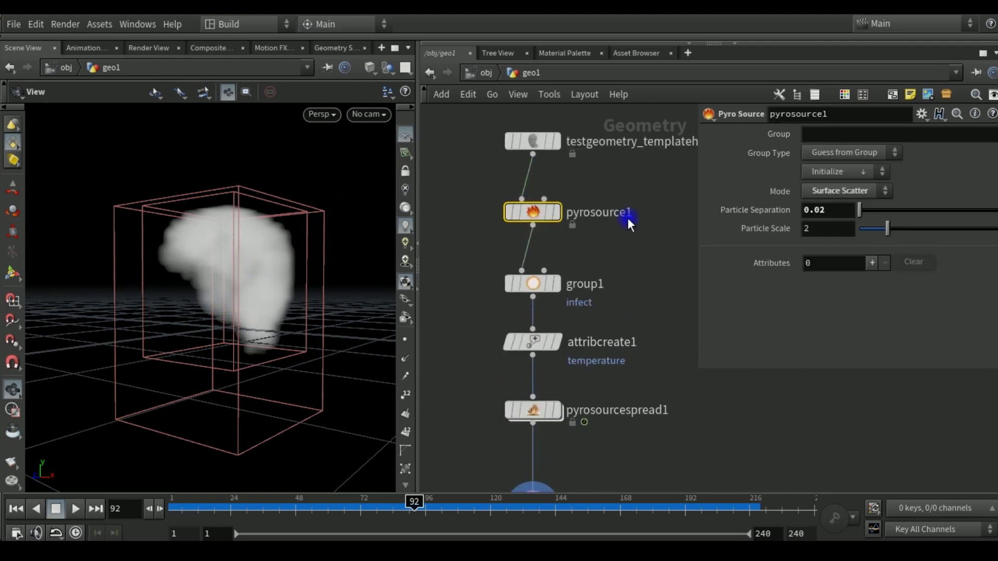
pyautogui.rightClick(786, 221)
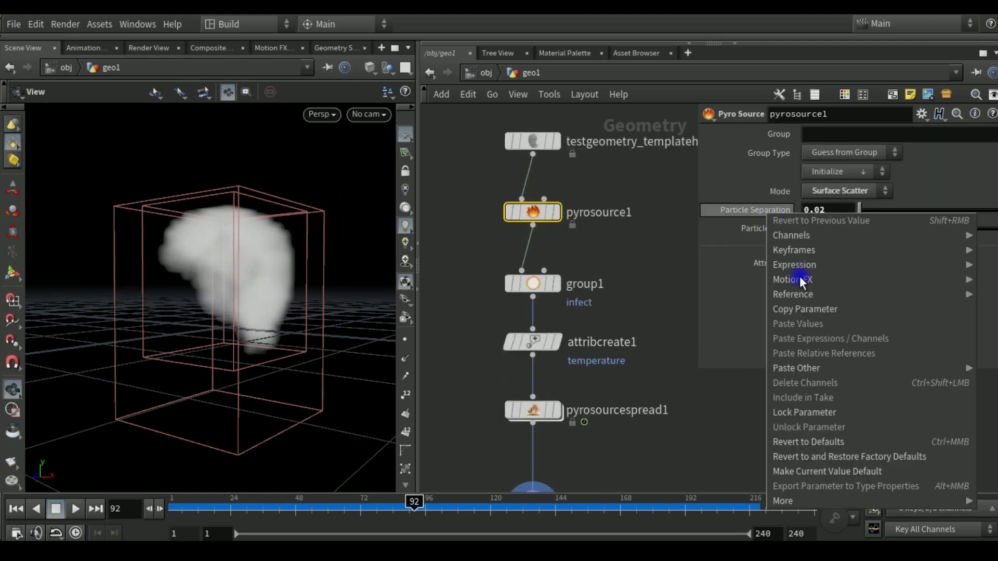
pyautogui.click(797, 308)
pyautogui.moveTo(639, 383); pyautogui.dragTo(624, 265, button='middle')
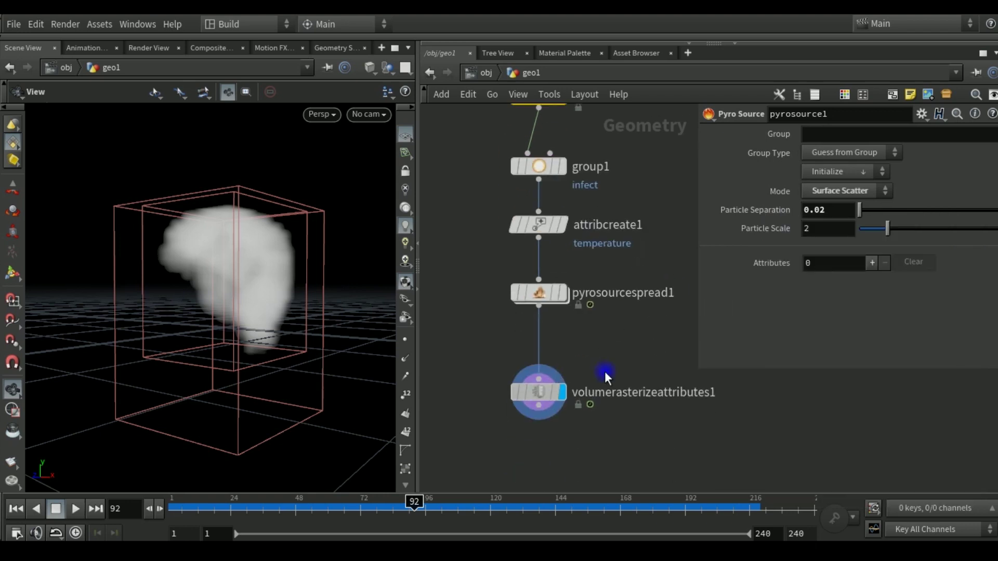
pyautogui.click(603, 387)
pyautogui.rightClick(790, 249)
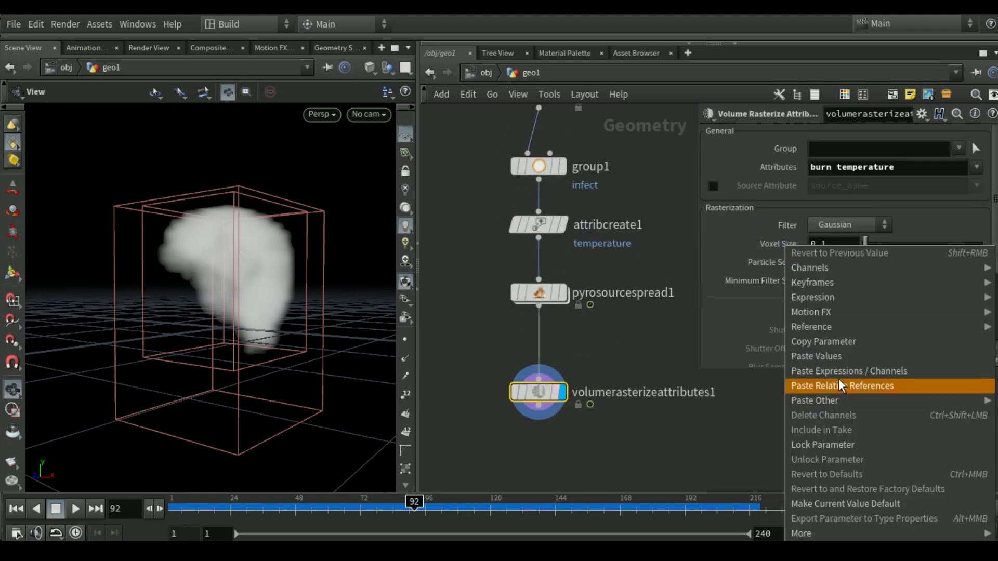
pyautogui.click(852, 390)
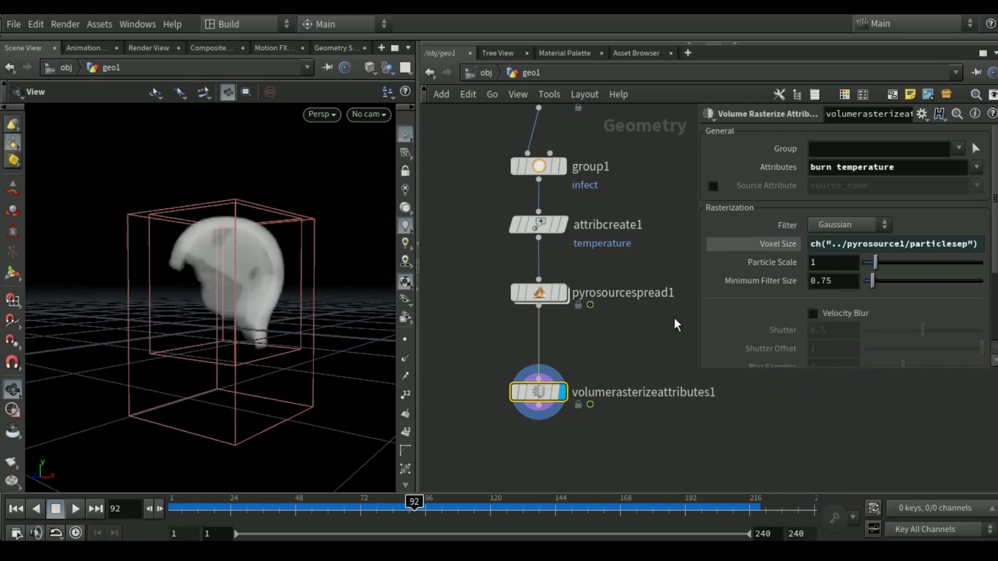
pyautogui.click(779, 245)
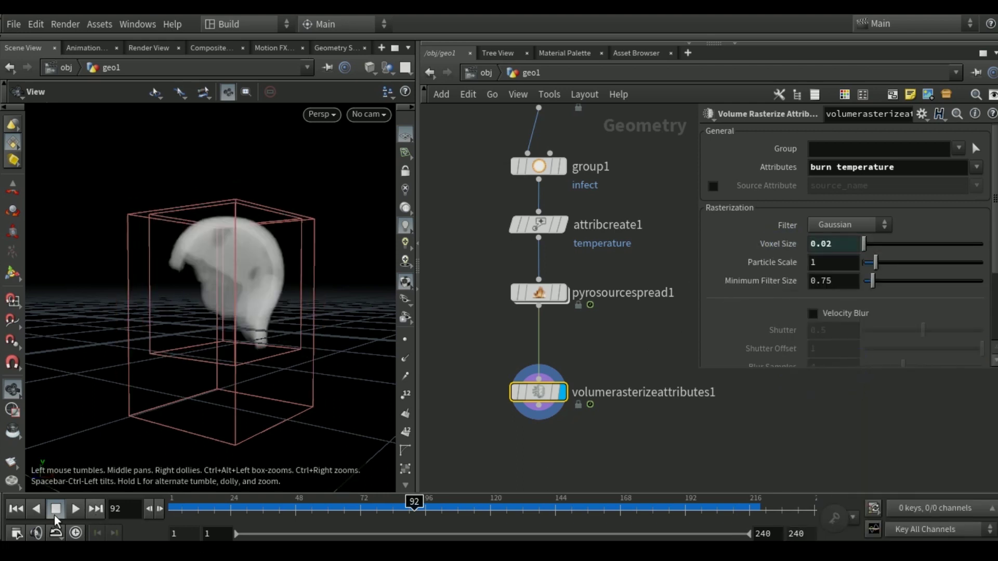
# Step: Replay the finer volume to frame 102, then rewind to frame 1
pyautogui.click(25, 510)
pyautogui.click(75, 509)
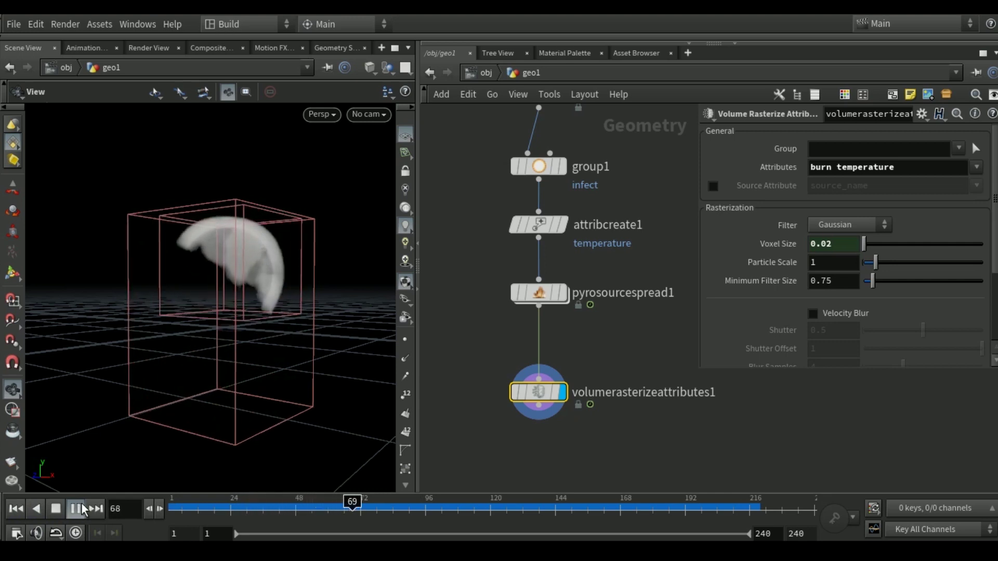
pyautogui.click(78, 508)
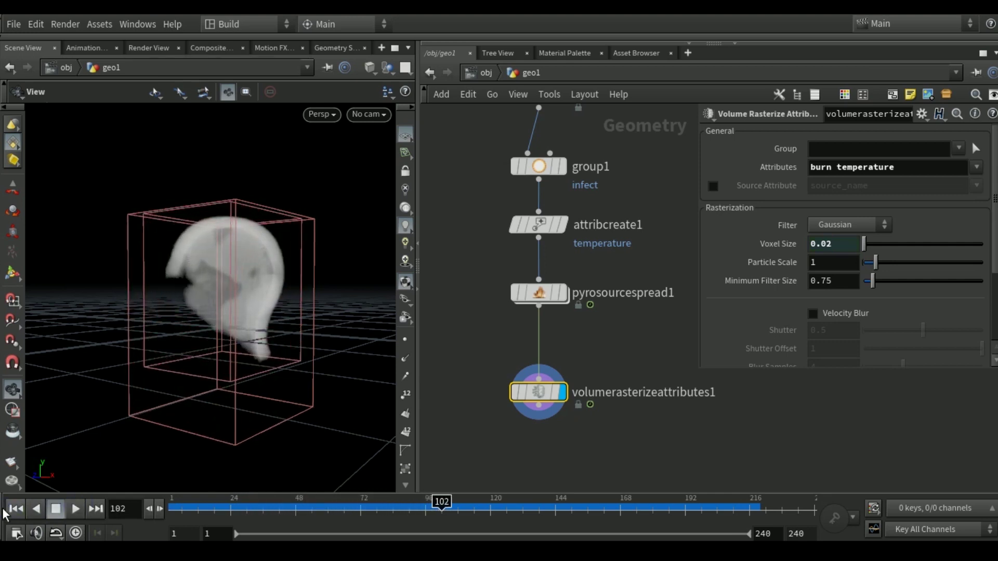
pyautogui.click(9, 512)
pyautogui.moveTo(527, 439); pyautogui.dragTo(543, 346, button='middle')
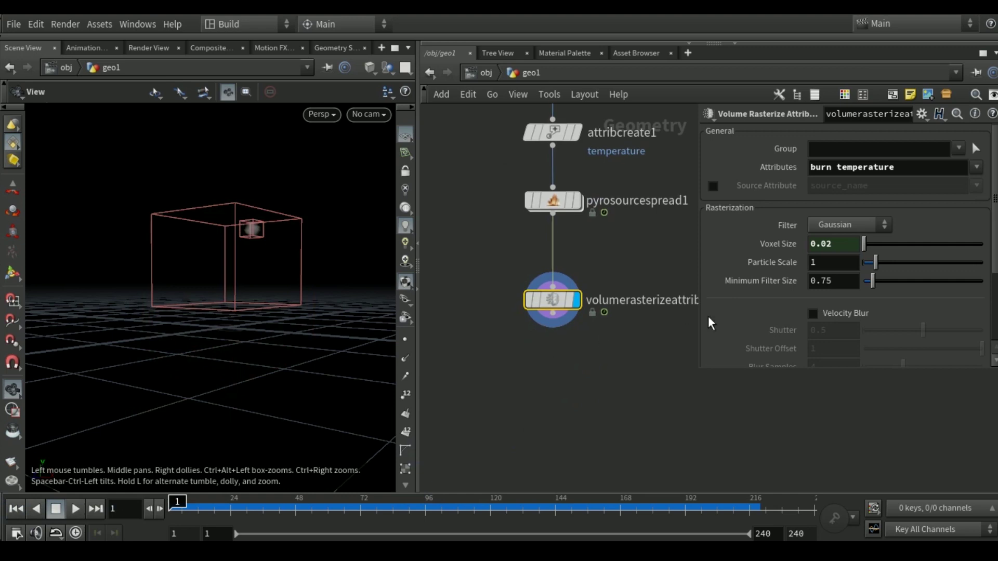
# Step: Add a Pyro Solver, found by searching 'pyroso', wired from the rasterize node's output
pyautogui.moveTo(679, 378); pyautogui.dragTo(677, 366, button='middle')
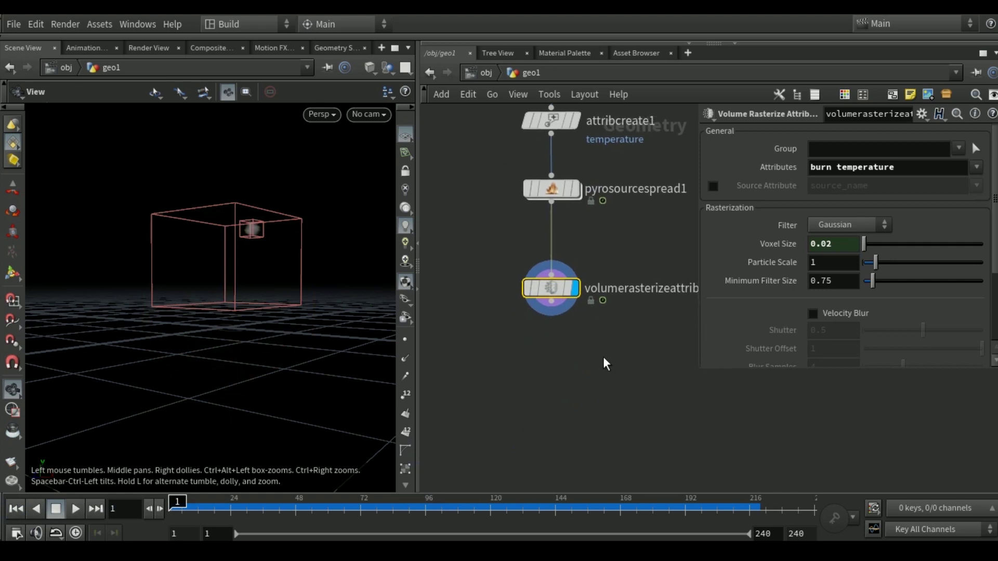
pyautogui.click(551, 310)
pyautogui.click(543, 363)
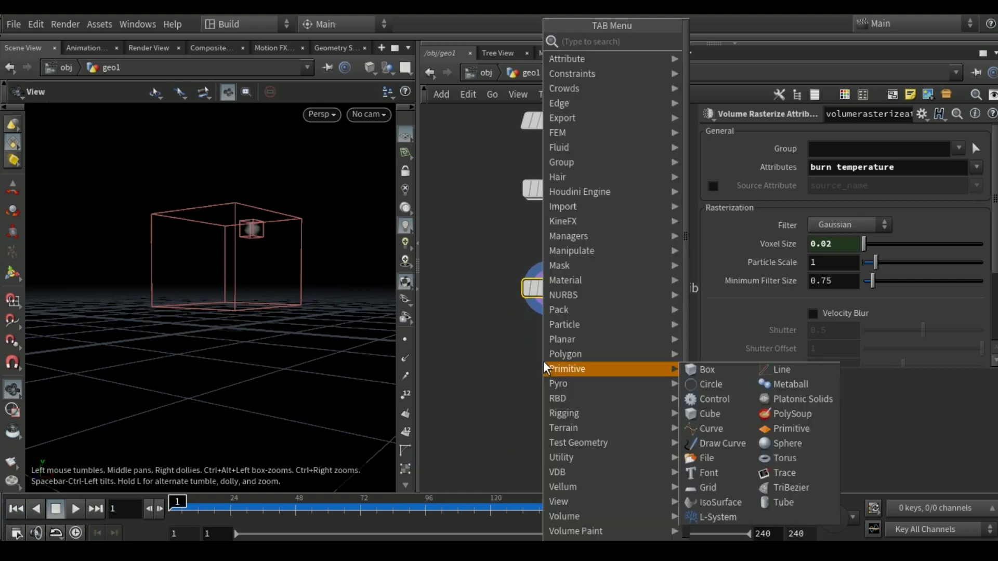
pyautogui.write('p')
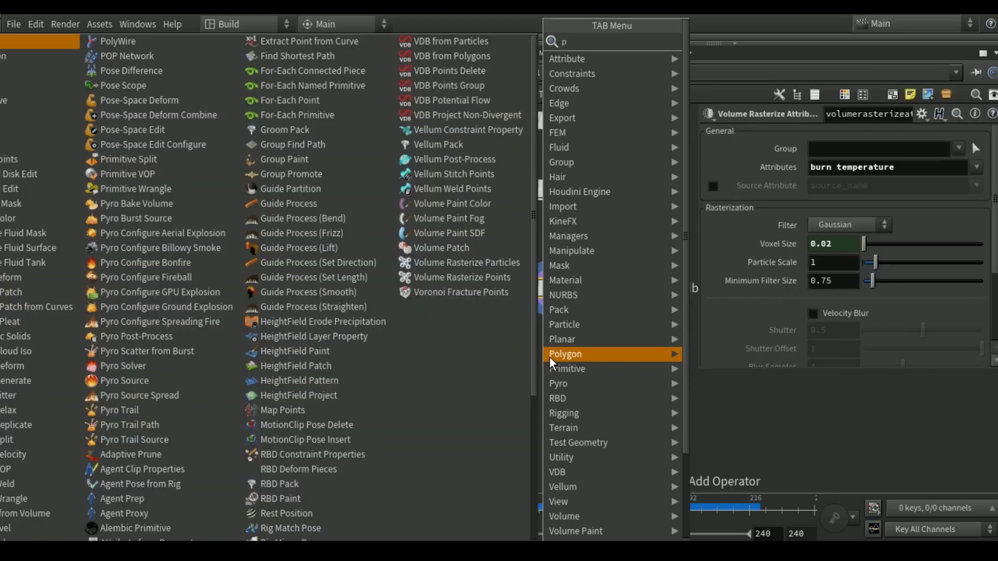
pyautogui.write('yros')
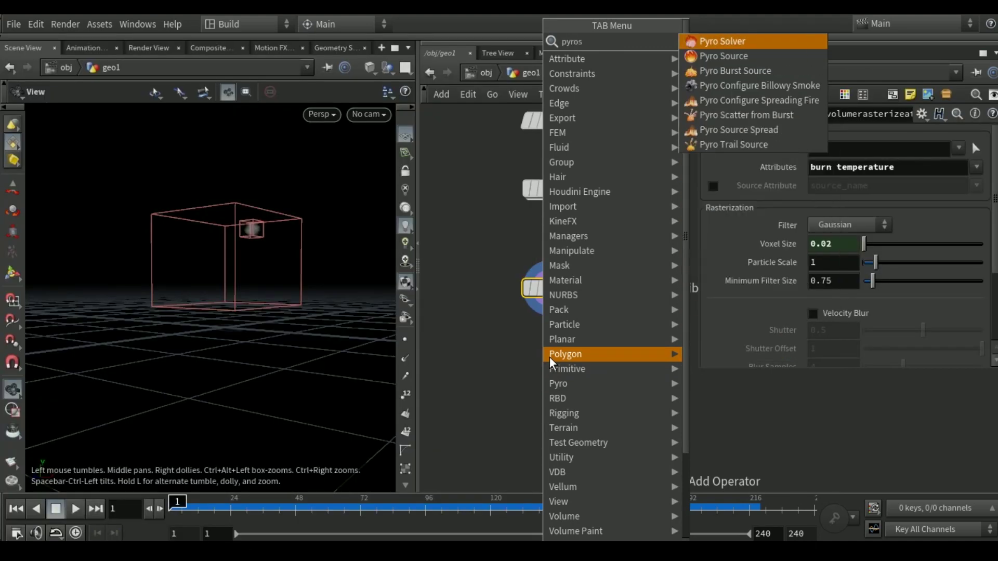
pyautogui.write('o')
pyautogui.click(717, 47)
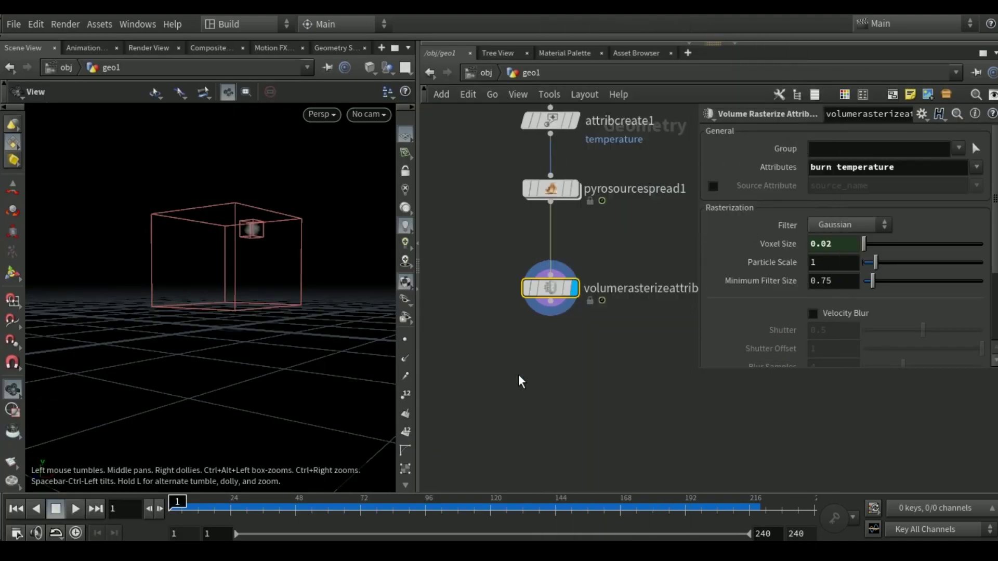
pyautogui.click(544, 363)
pyautogui.moveTo(544, 363)
pyautogui.mouseDown()
pyautogui.moveTo(552, 376)
pyautogui.moveTo(567, 371)
pyautogui.mouseUp()
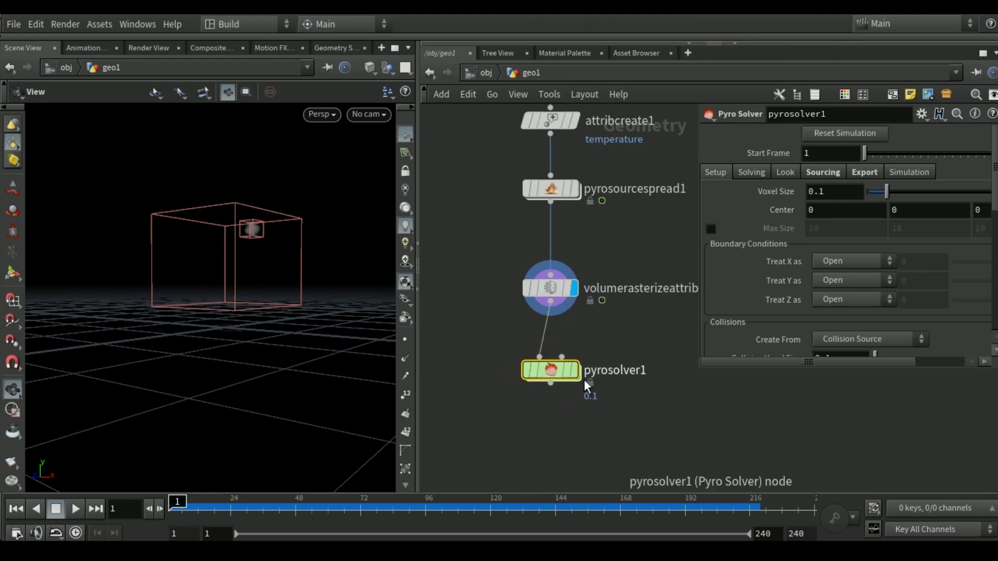
# Step: Display pyrosolver1, play the fire to frame 139, then stop and rewind to frame 1
pyautogui.click(572, 374)
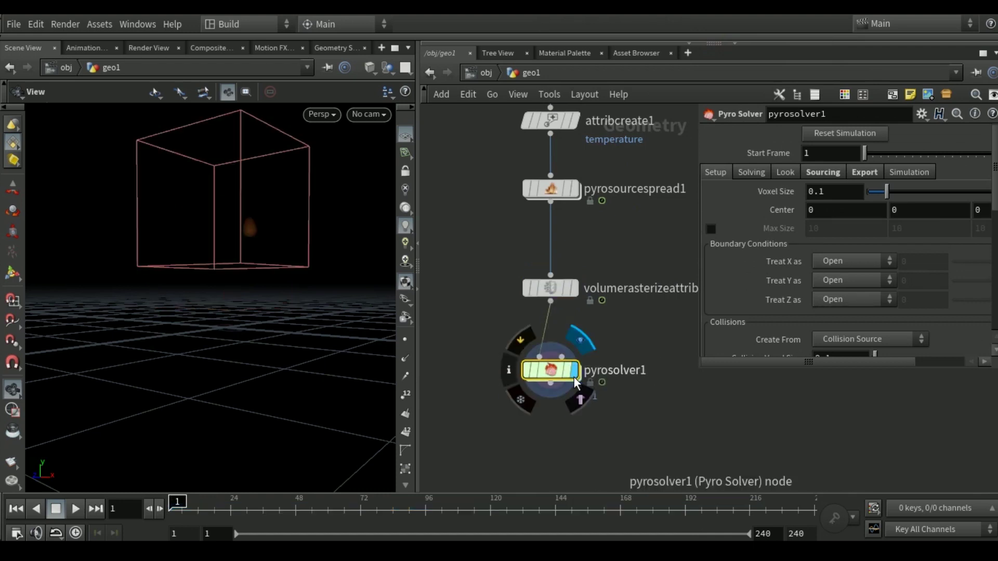
pyautogui.click(76, 509)
pyautogui.scroll(5, 212, 235)
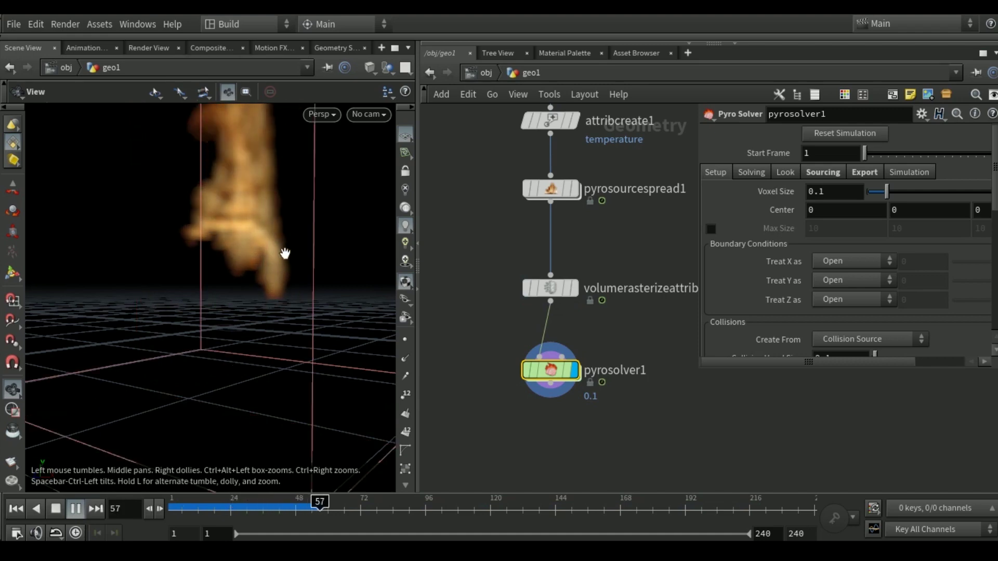
pyautogui.moveTo(256, 312)
pyautogui.mouseDown()
pyautogui.moveTo(132, 274)
pyautogui.moveTo(211, 274)
pyautogui.moveTo(263, 297)
pyautogui.moveTo(263, 350)
pyautogui.moveTo(265, 312)
pyautogui.moveTo(208, 403)
pyautogui.moveTo(192, 368)
pyautogui.moveTo(230, 311)
pyautogui.mouseUp()
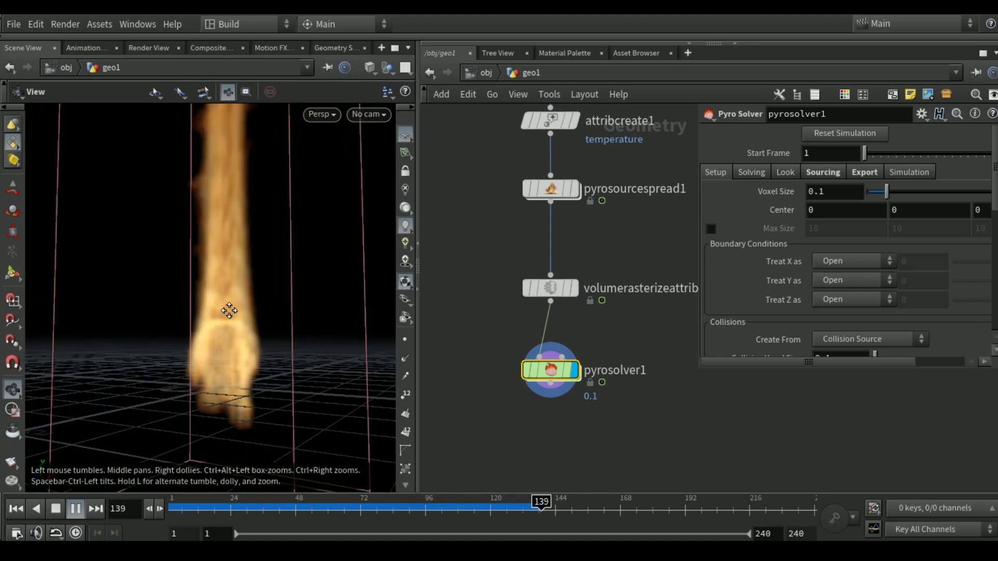
pyautogui.hotkey('ctrl', 'Up')
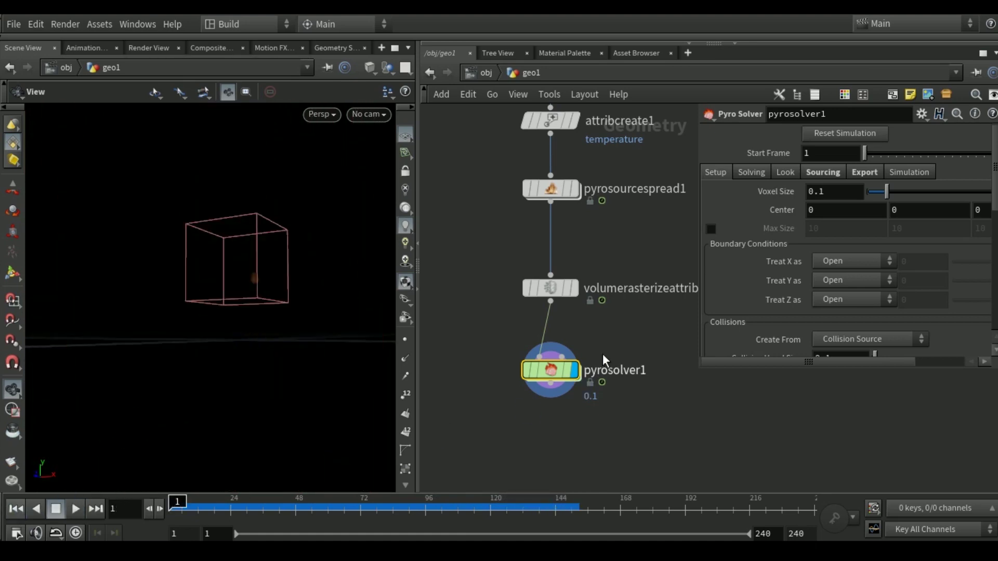
pyautogui.moveTo(644, 332); pyautogui.dragTo(637, 363, button='middle')
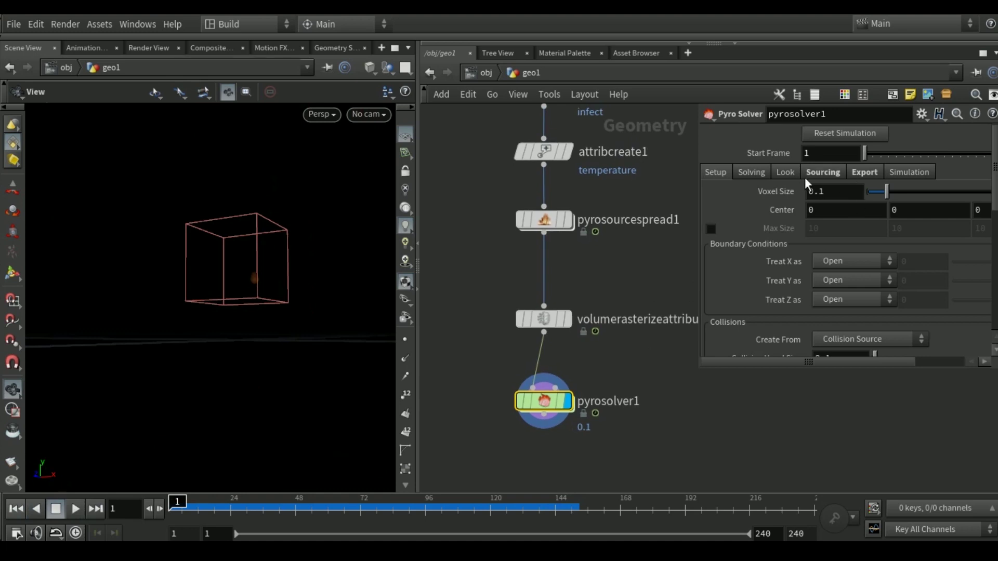
# Step: Set pyrosolver1's Flame Lifespan to 0.25 under Solving > Flames
pyautogui.click(752, 172)
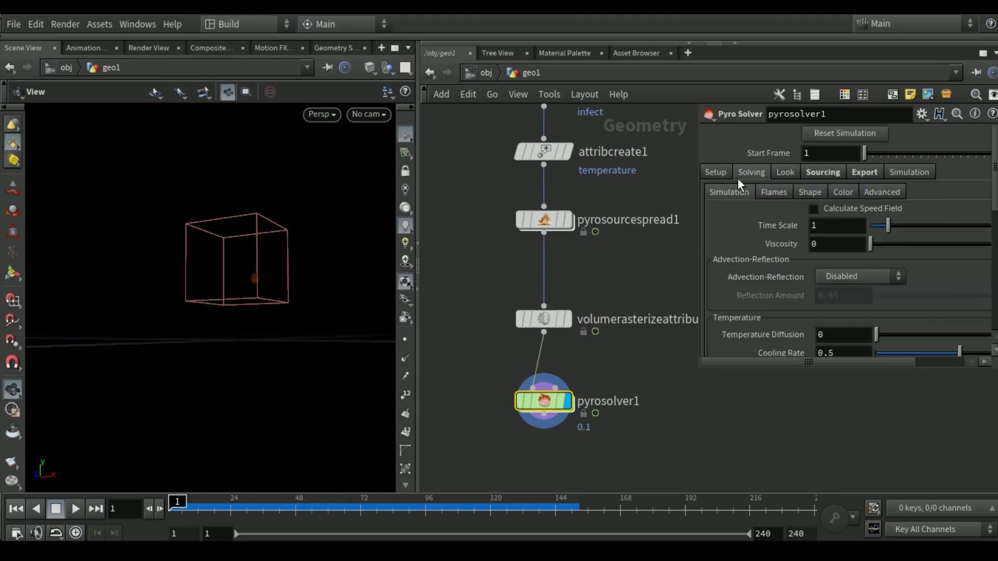
pyautogui.click(722, 172)
pyautogui.click(774, 192)
pyautogui.click(792, 211)
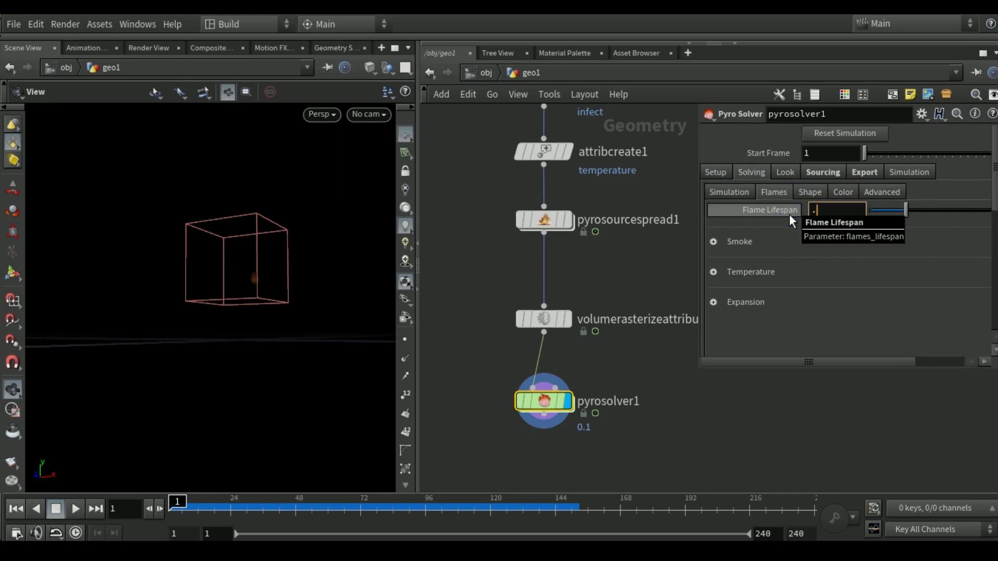
pyautogui.write('.25')
pyautogui.press('Return')
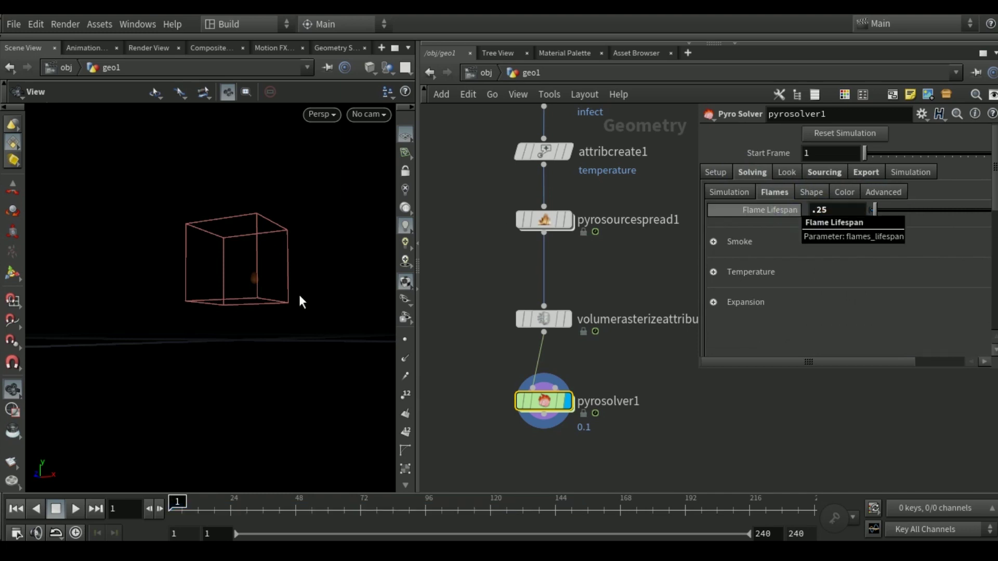
# Step: Play the simulation to frame 77 to preview the shorter flames
pyautogui.click(76, 509)
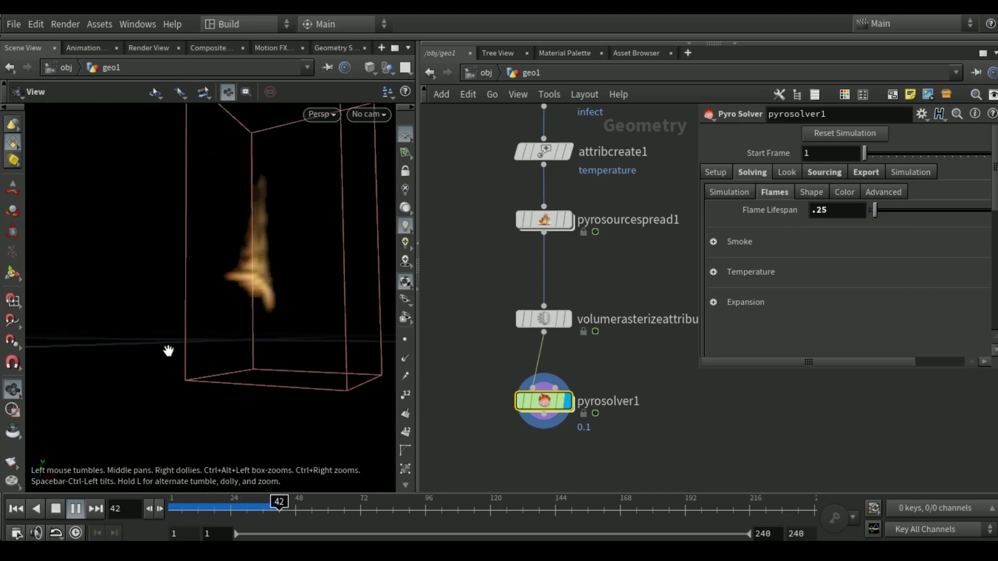
pyautogui.click(76, 507)
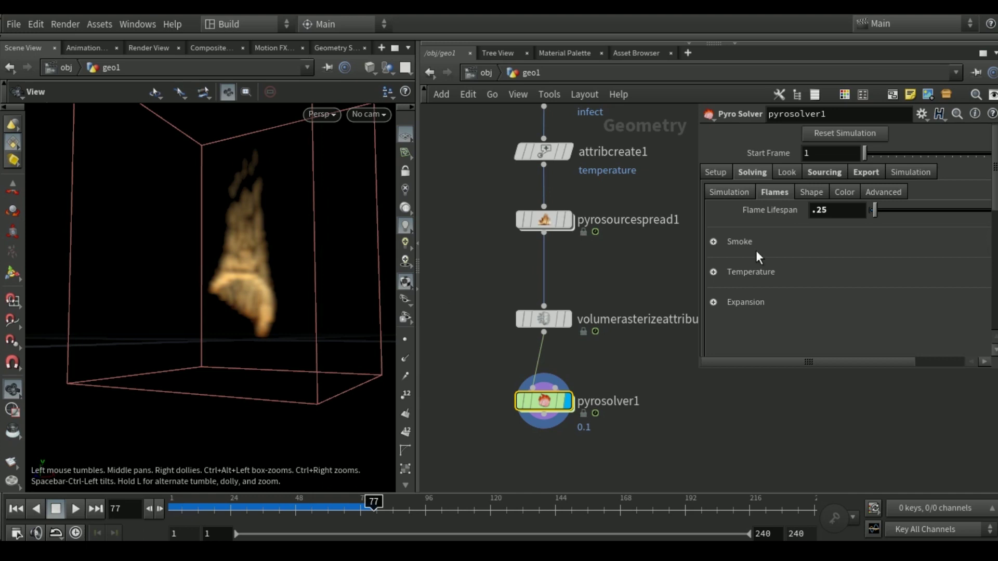
pyautogui.click(748, 193)
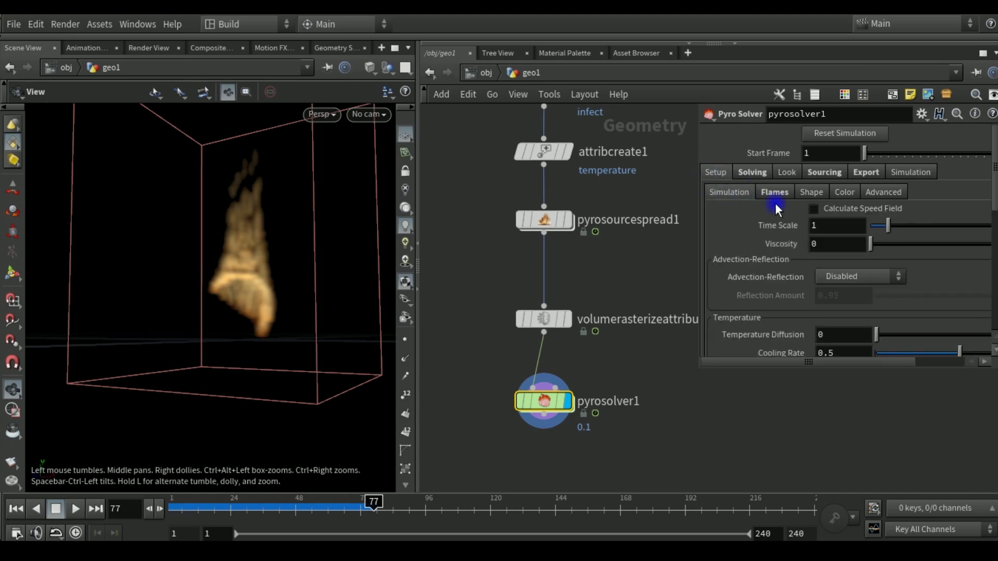
# Step: Link pyrosolver1's Voxel Size to the source's particle separation as a relative reference (0.02)
pyautogui.moveTo(831, 193); pyautogui.dragTo(803, 194)
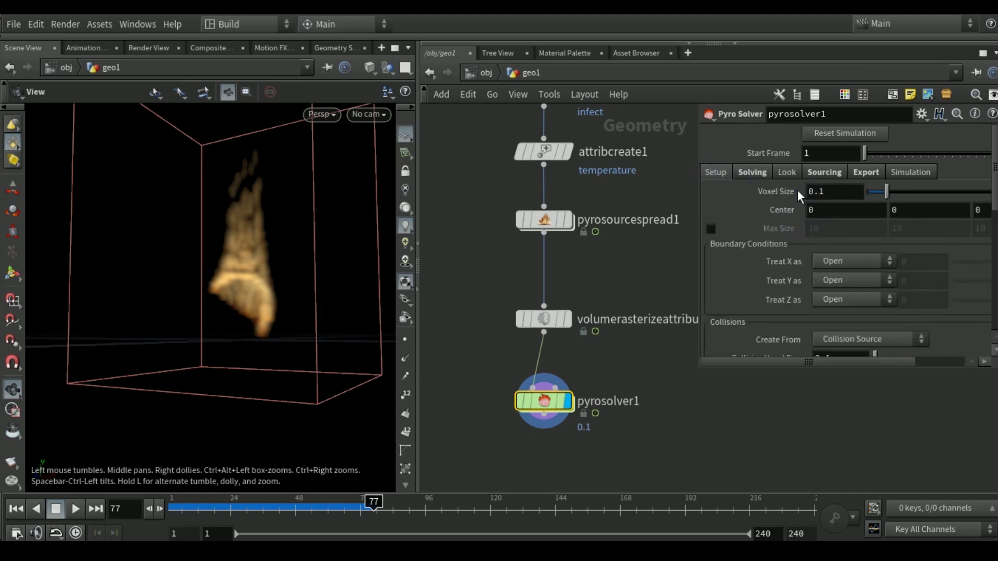
pyautogui.rightClick(778, 192)
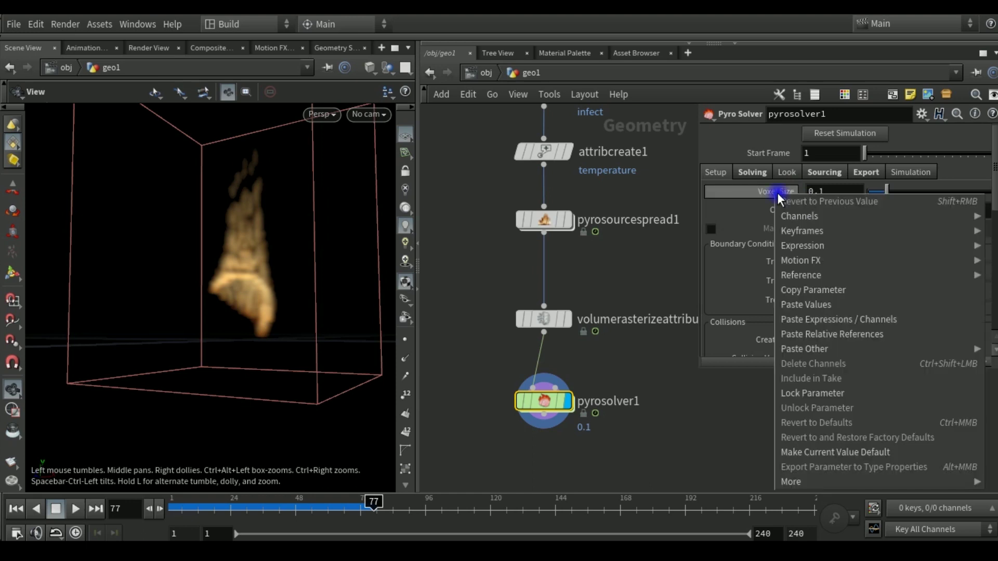
pyautogui.click(814, 333)
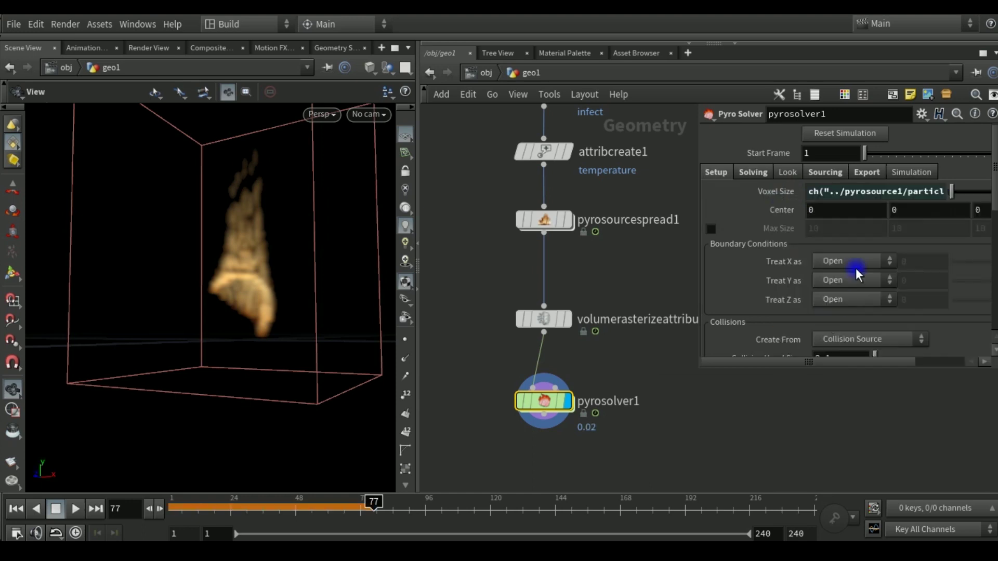
pyautogui.click(776, 192)
pyautogui.click(16, 509)
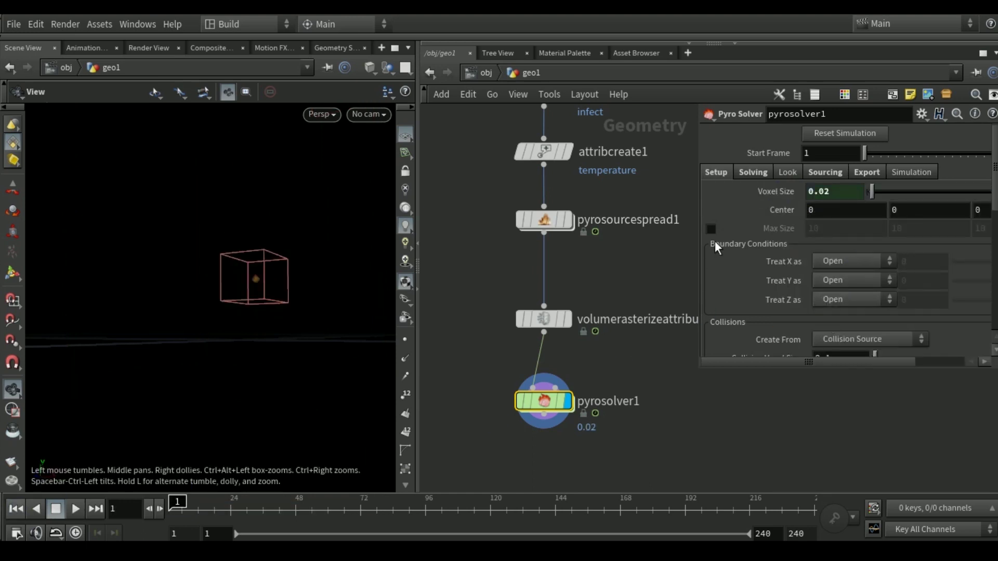
# Step: In Solving > Shape, turn off Dissipation and enable Disturbance 1 and Shredding 15
pyautogui.click(749, 169)
pyautogui.click(768, 193)
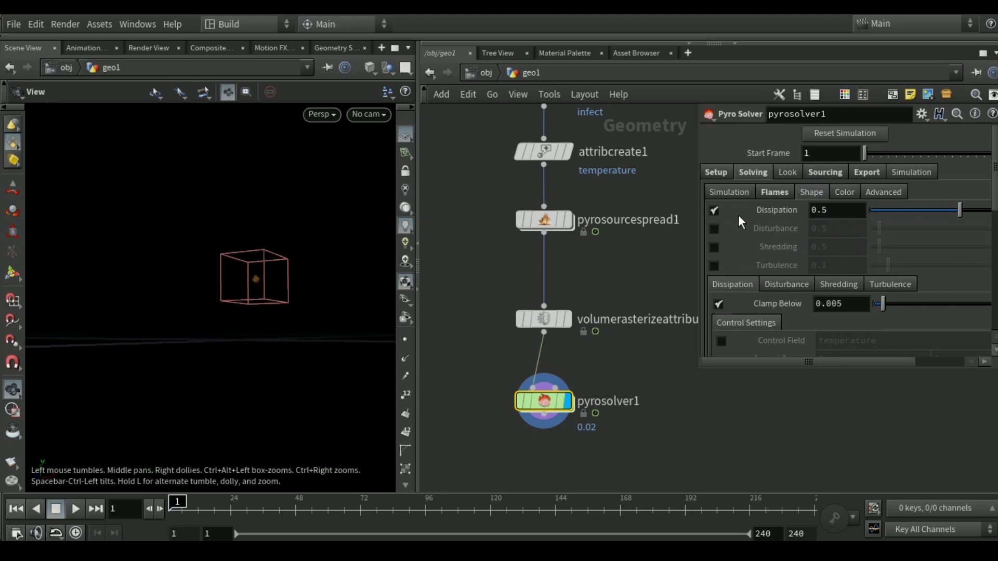
pyautogui.click(713, 210)
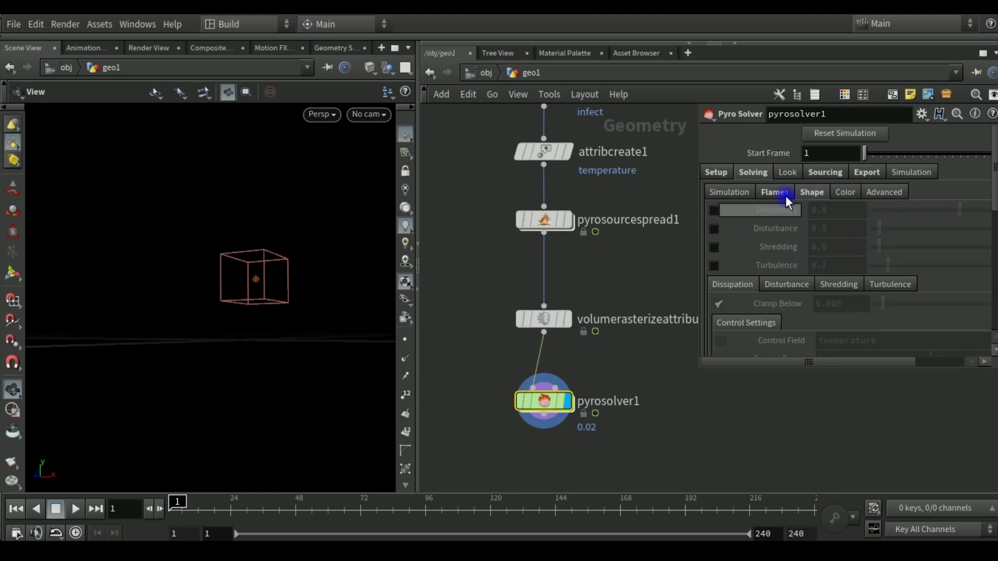
pyautogui.click(714, 229)
pyautogui.click(805, 229)
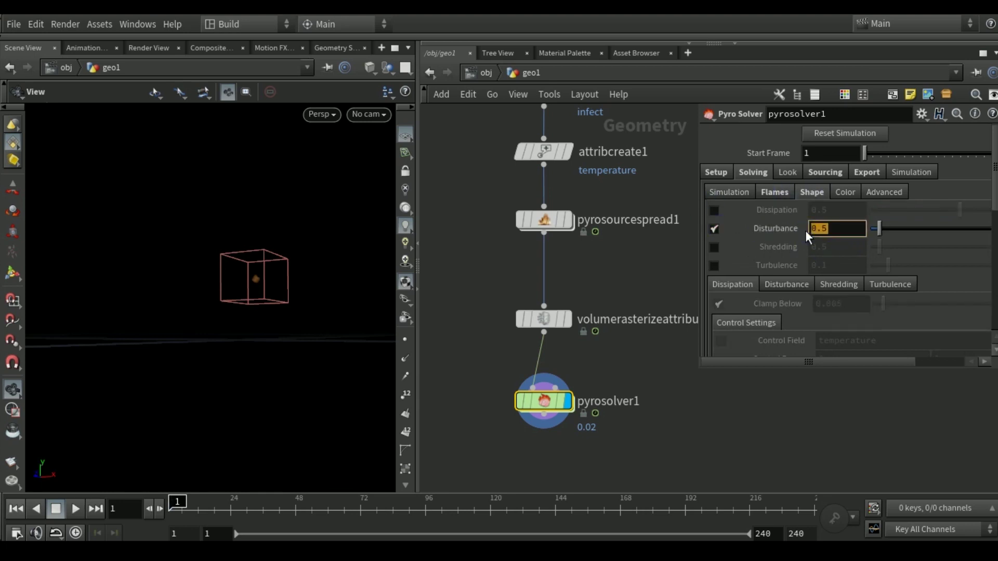
pyautogui.write('1')
pyautogui.press('Return')
pyautogui.click(713, 247)
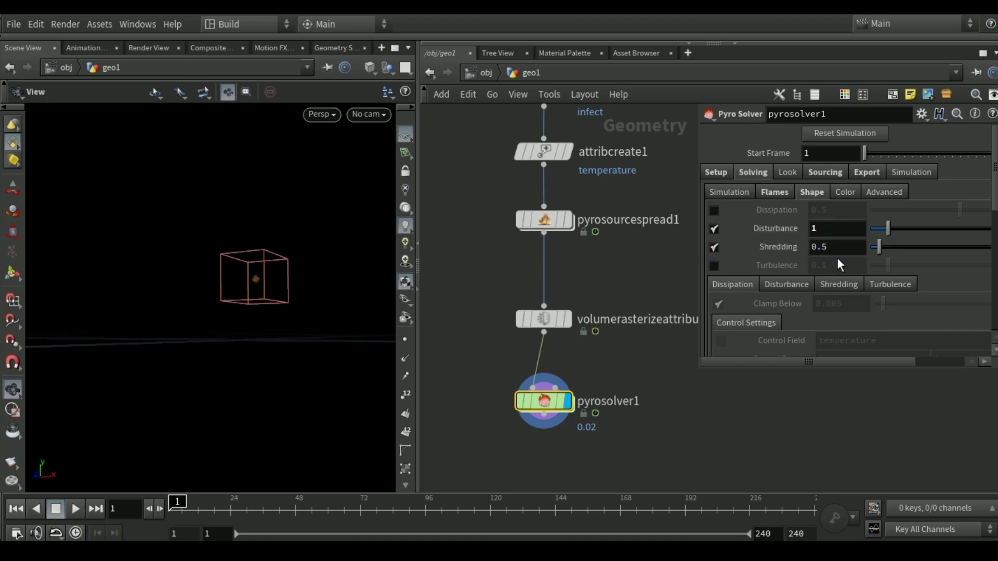
pyautogui.moveTo(827, 247); pyautogui.dragTo(803, 248)
pyautogui.write('15')
pyautogui.press('Return')
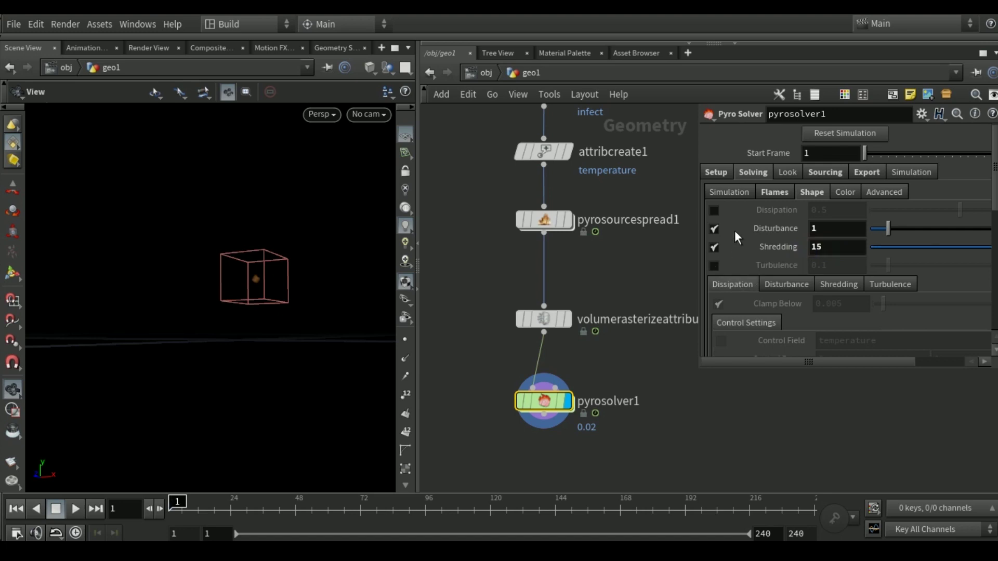
# Step: Lower the solver's Buoyancy Scale to 0.3
pyautogui.click(768, 192)
pyautogui.click(737, 191)
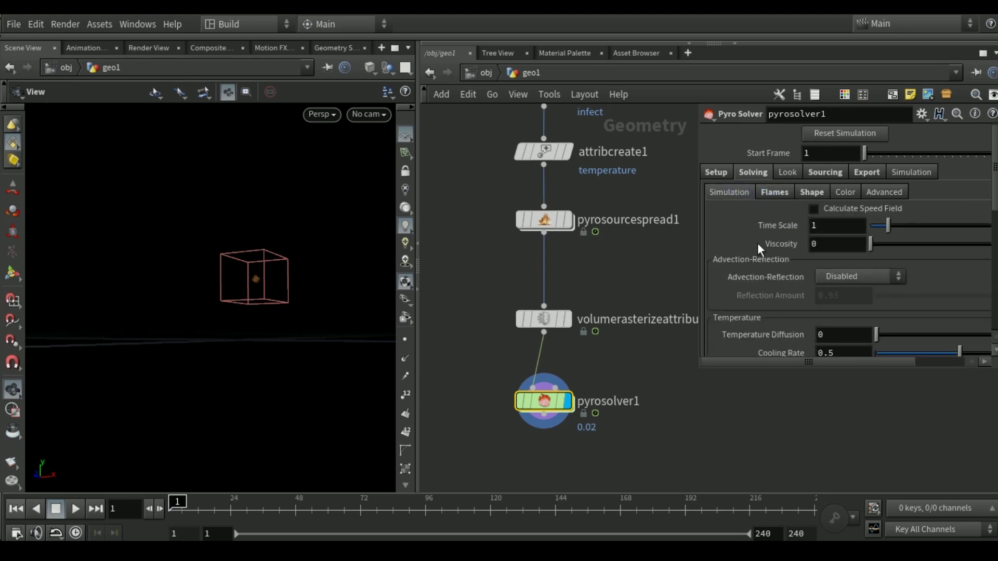
pyautogui.scroll(-3, 756, 242)
pyautogui.click(823, 317)
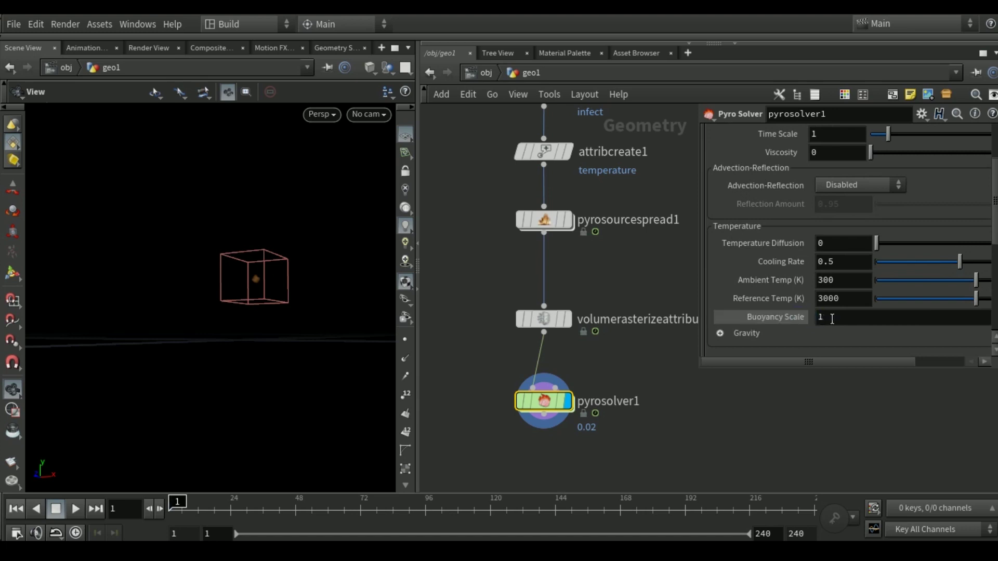
pyautogui.write('0.3')
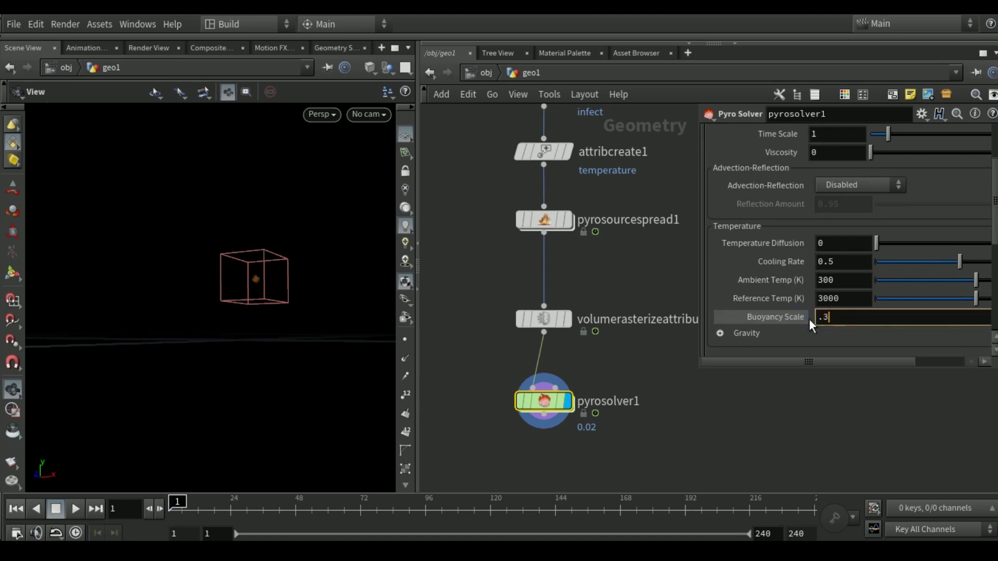
pyautogui.press('Return')
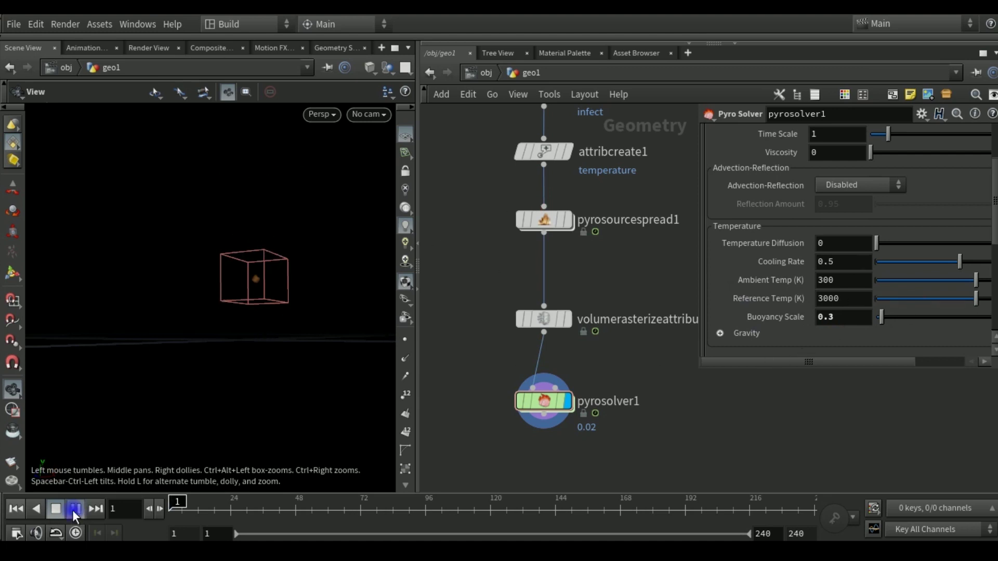
# Step: Play the updated simulation to frame 65, orbiting to inspect the lower curling flame
pyautogui.click(73, 510)
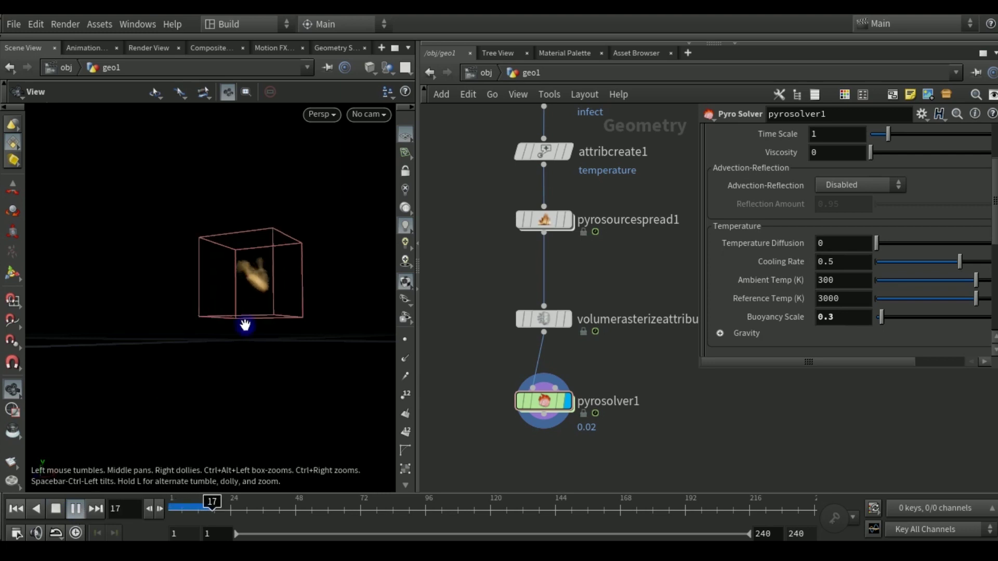
pyautogui.moveTo(244, 327); pyautogui.dragTo(259, 295)
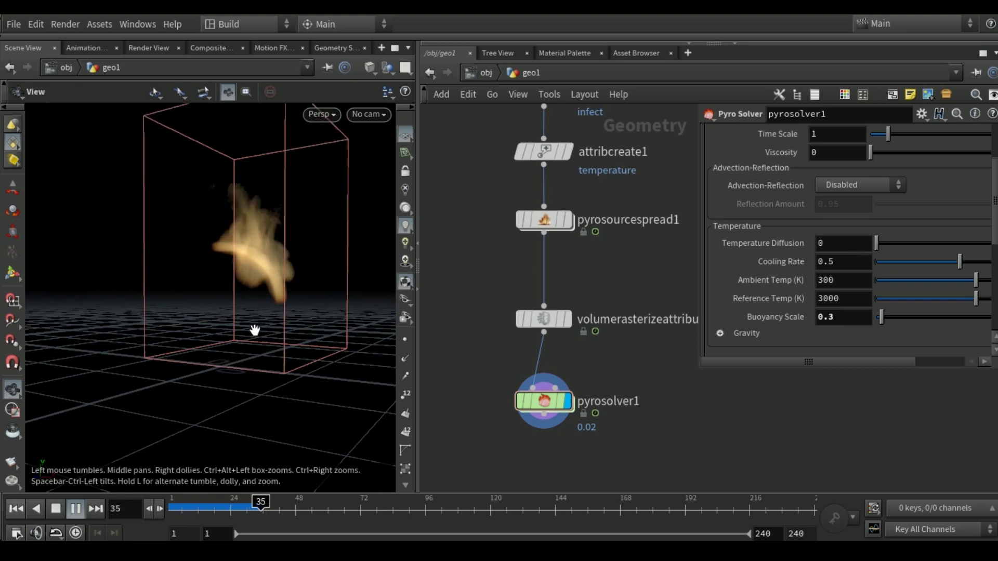
pyautogui.moveTo(196, 421)
pyautogui.mouseDown()
pyautogui.moveTo(172, 434)
pyautogui.moveTo(285, 315)
pyautogui.moveTo(211, 312)
pyautogui.moveTo(167, 326)
pyautogui.moveTo(292, 332)
pyautogui.moveTo(263, 318)
pyautogui.moveTo(178, 434)
pyautogui.mouseUp()
pyautogui.click(77, 511)
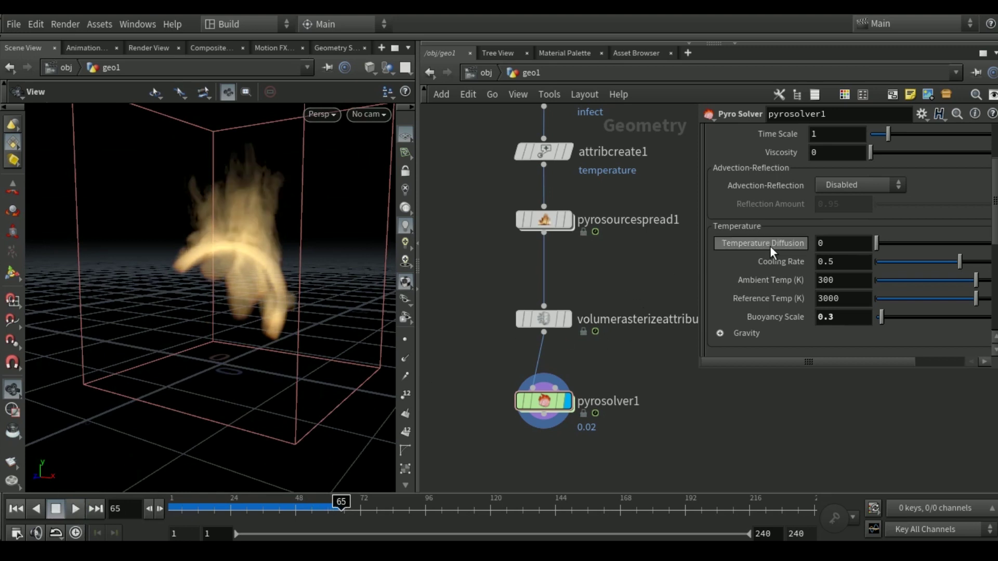
# Step: Review the pyro solver's flame Shape settings
pyautogui.scroll(3, 771, 246)
pyautogui.scroll(1, 771, 245)
pyautogui.click(813, 174)
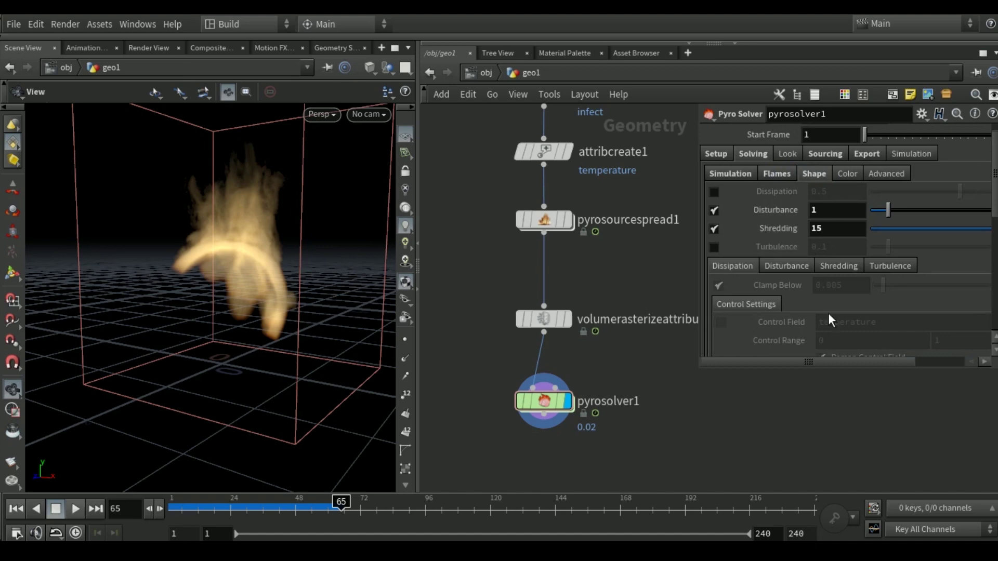
pyautogui.scroll(-3, 786, 280)
pyautogui.scroll(4, 787, 273)
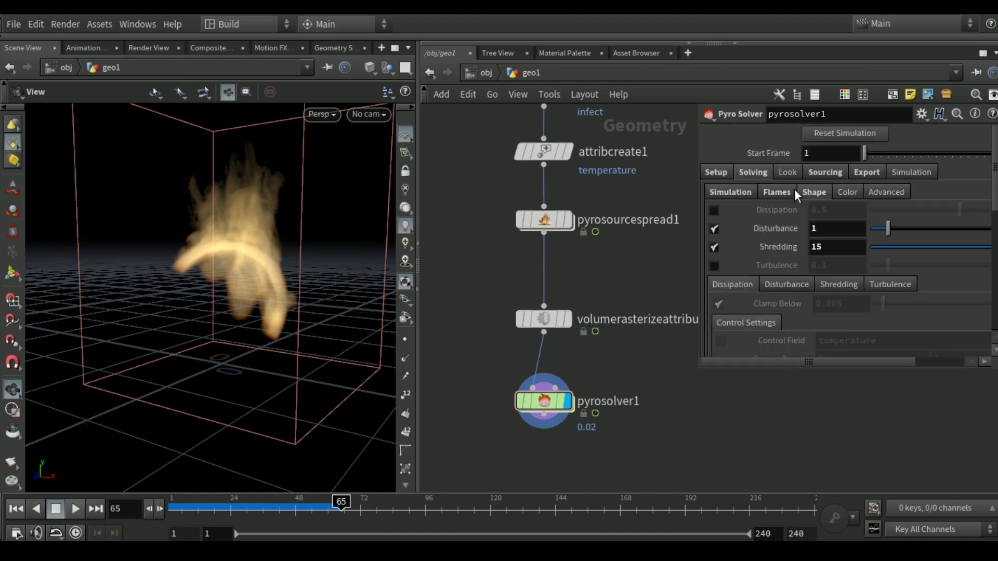
# Step: Set the fire Intensity Scale in the Look settings to 4, after trying 6
pyautogui.click(784, 174)
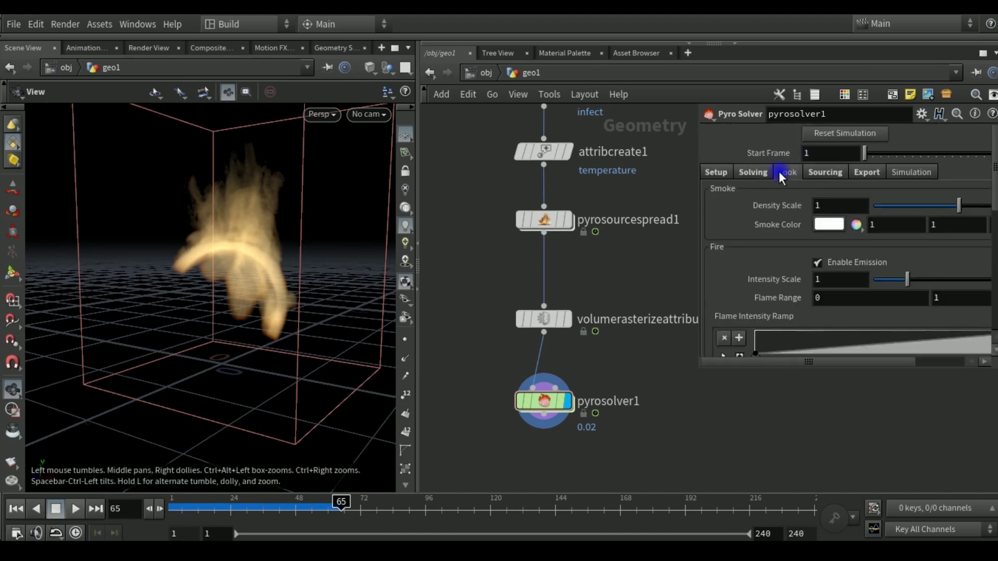
pyautogui.scroll(-1, 768, 240)
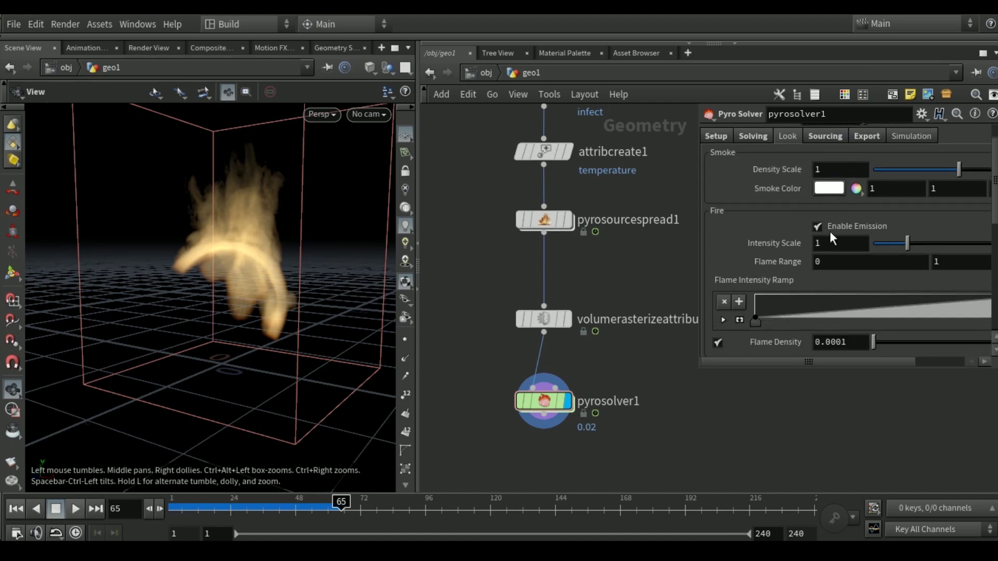
pyautogui.click(821, 243)
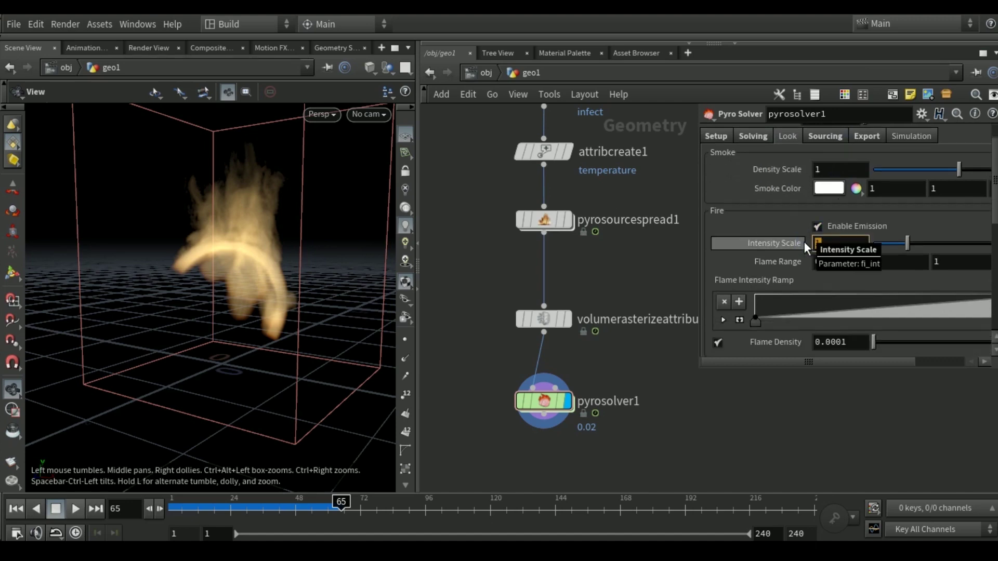
pyautogui.write('fl6')
pyautogui.press('Return')
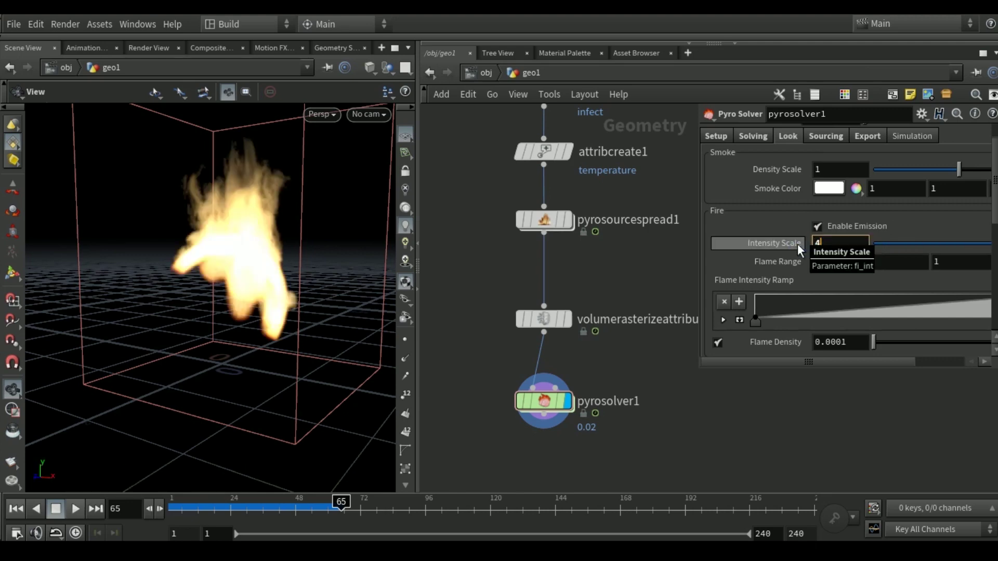
pyautogui.write('4')
pyautogui.press('Return')
pyautogui.moveTo(134, 292); pyautogui.dragTo(174, 309)
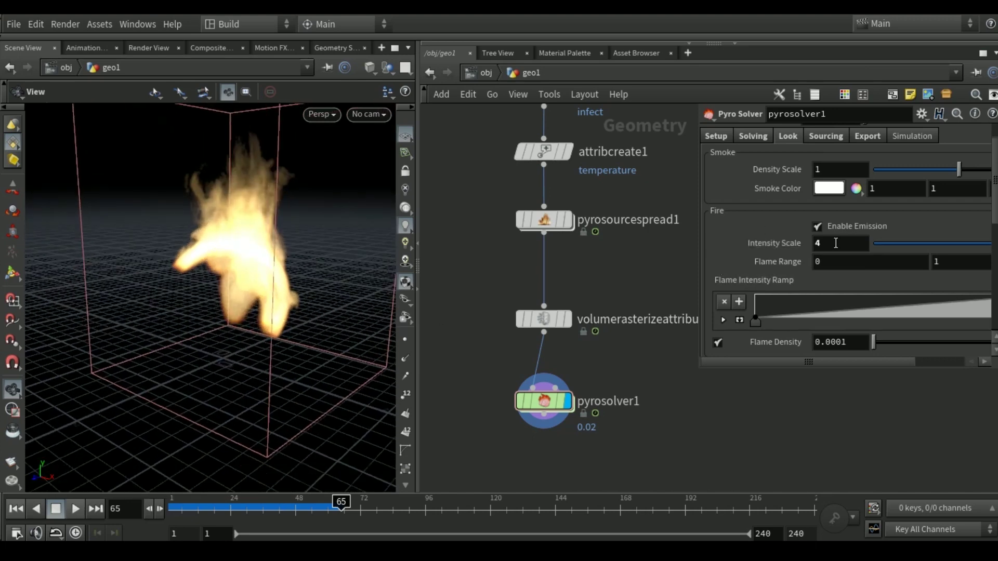
# Step: Try Ramp and Planck Blackbody fire colouring, then go back to Physical Blackbody
pyautogui.scroll(-3, 759, 239)
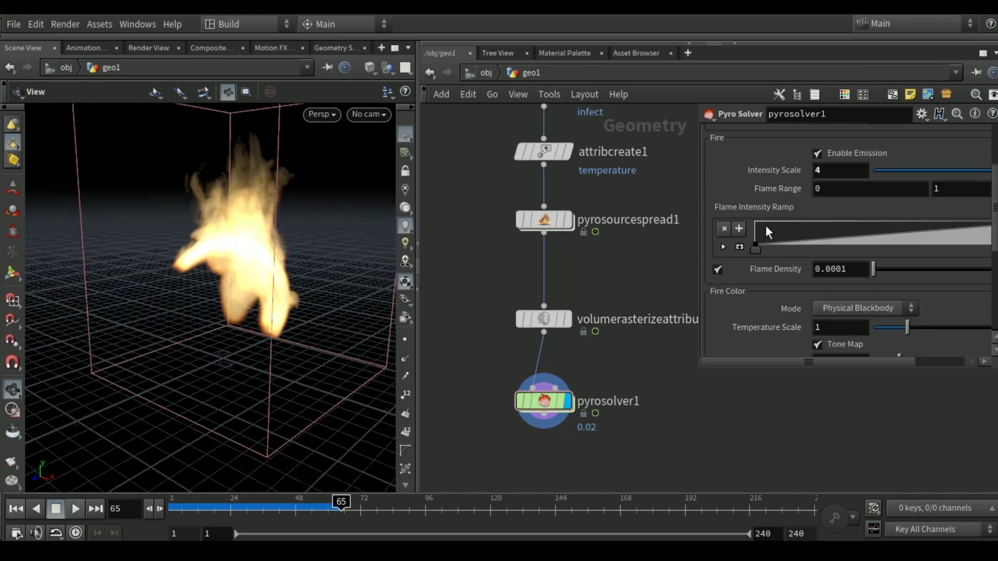
pyautogui.scroll(-3, 760, 313)
pyautogui.click(842, 235)
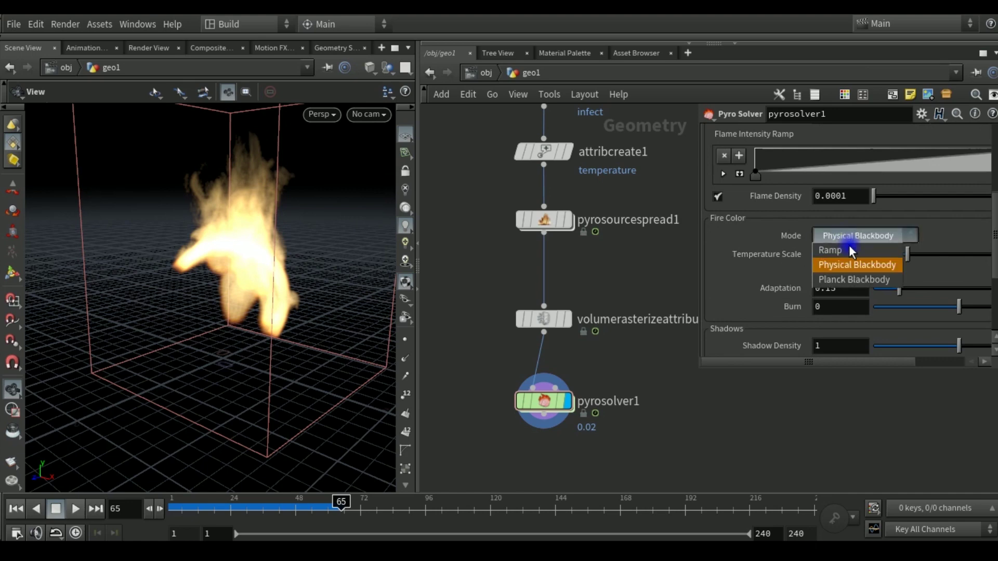
pyautogui.click(849, 250)
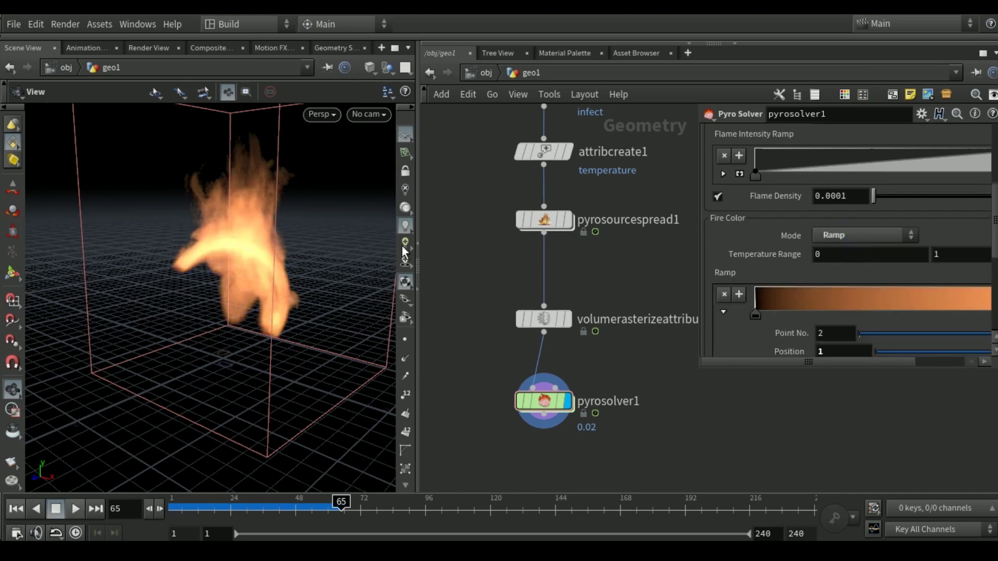
pyautogui.click(816, 235)
pyautogui.click(856, 281)
pyautogui.moveTo(208, 249); pyautogui.dragTo(291, 262)
pyautogui.click(821, 251)
pyautogui.click(862, 282)
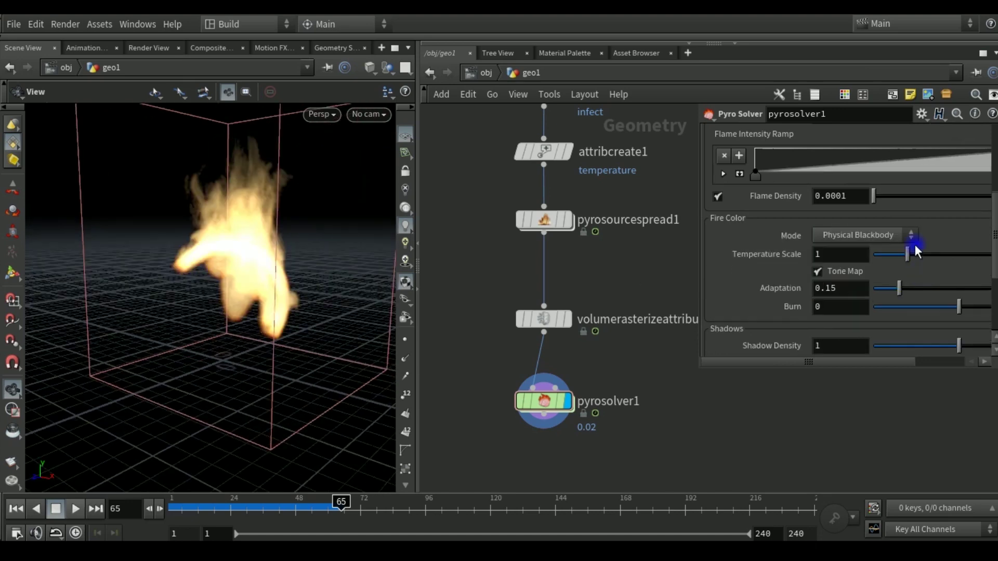
pyautogui.scroll(-3, 916, 229)
pyautogui.scroll(1, 919, 208)
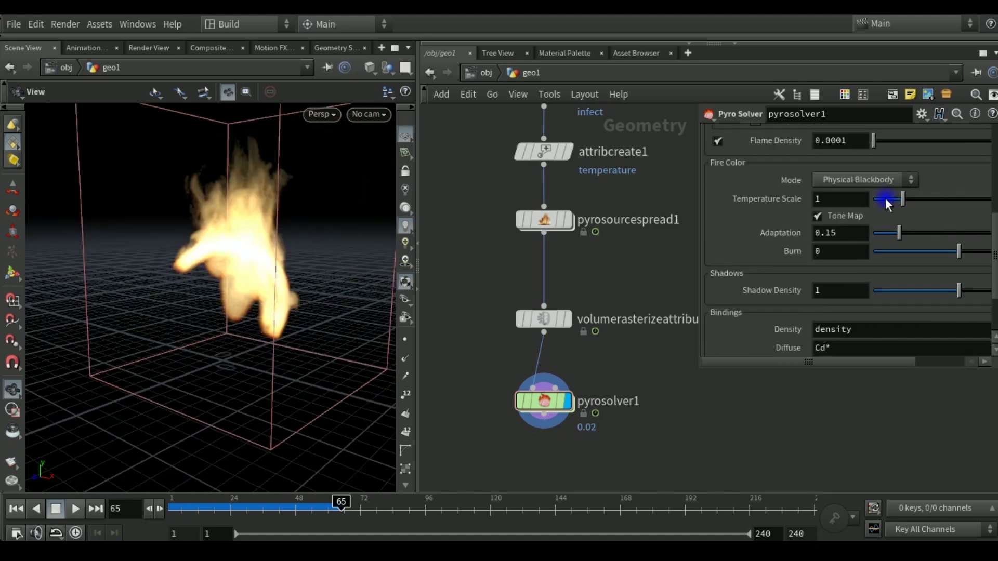
# Step: Drag the fire Temperature Scale down to 0.88 and orbit to inspect the softer glow
pyautogui.moveTo(884, 198); pyautogui.dragTo(904, 201)
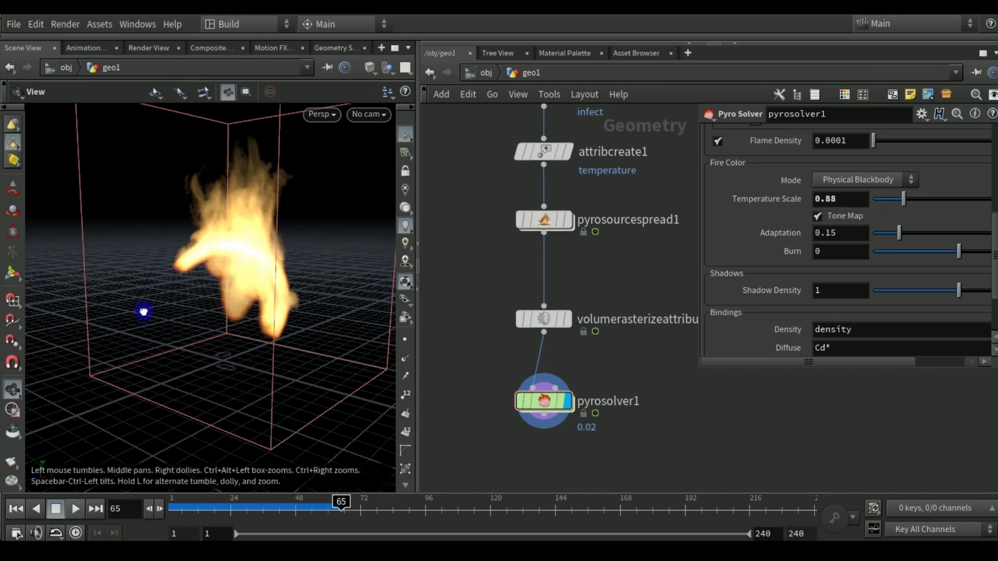
pyautogui.moveTo(144, 312); pyautogui.dragTo(229, 296)
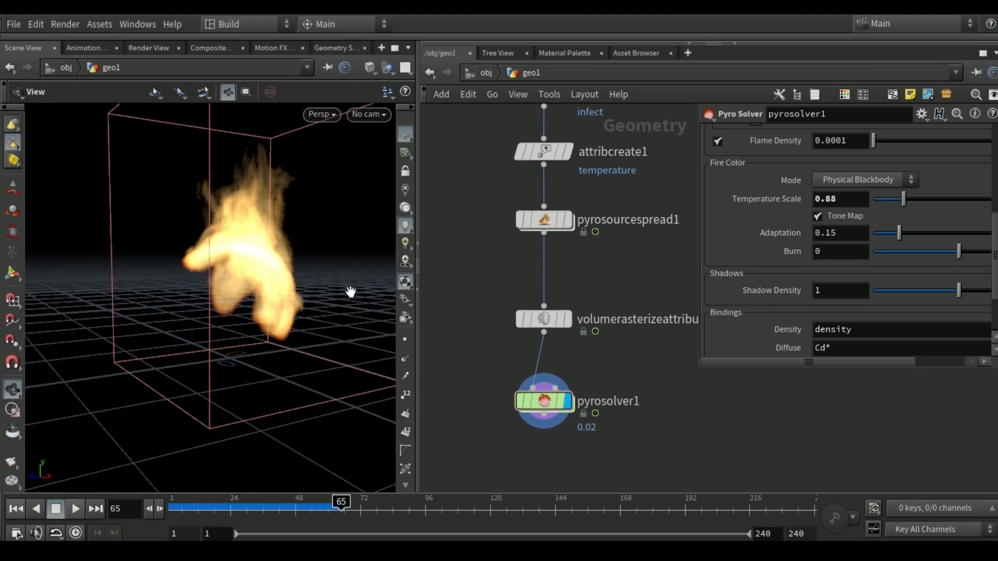
pyautogui.moveTo(494, 268); pyautogui.dragTo(510, 174, button='middle')
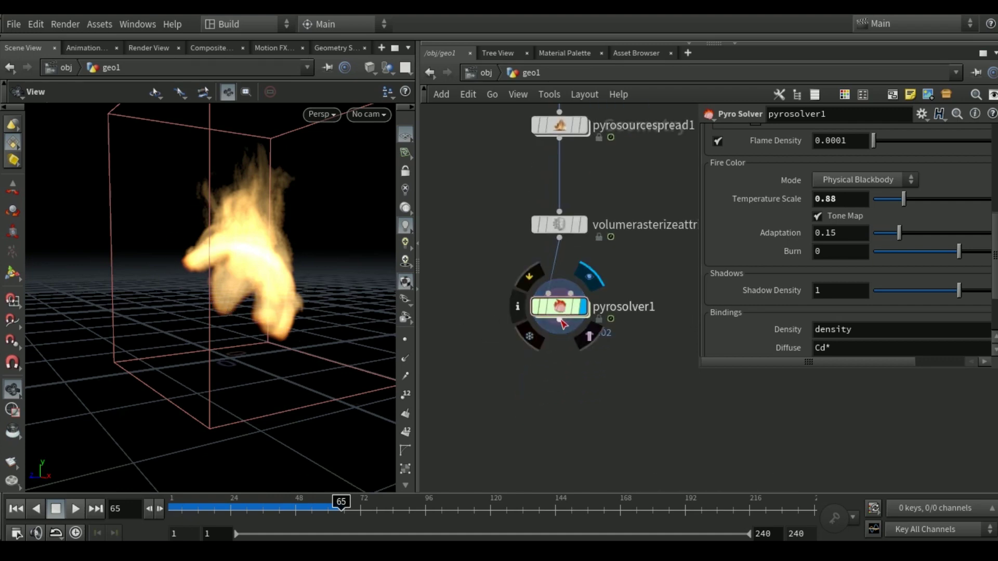
# Step: Add a Null node wired below pyrosolver1
pyautogui.click(560, 321)
pyautogui.click(532, 416)
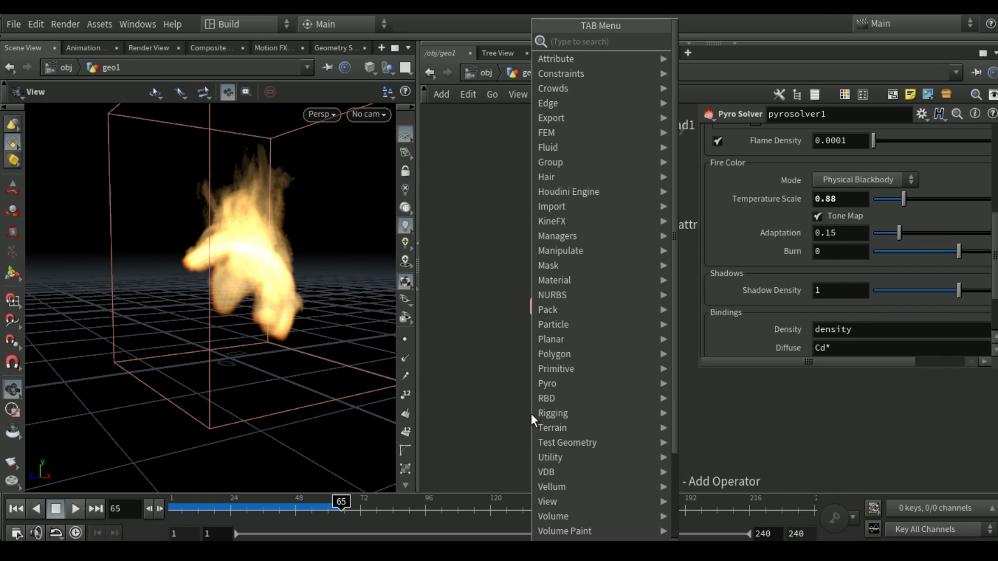
pyautogui.write('o')
pyautogui.press('BackSpace')
pyautogui.write('null')
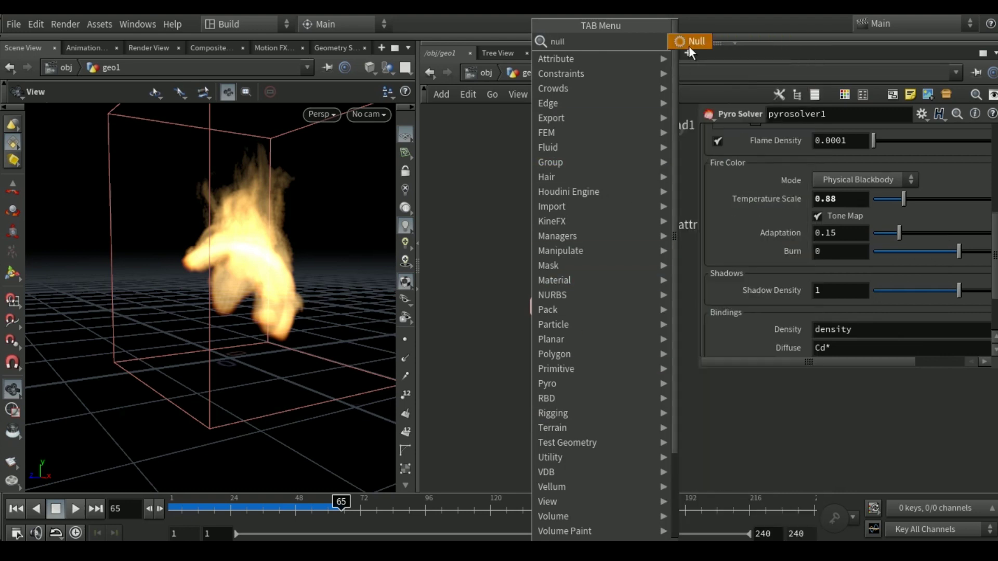
pyautogui.click(688, 46)
pyautogui.moveTo(527, 416); pyautogui.dragTo(549, 391)
# Step: Rename the null to out_flame and return to the object level
pyautogui.doubleClick(595, 389)
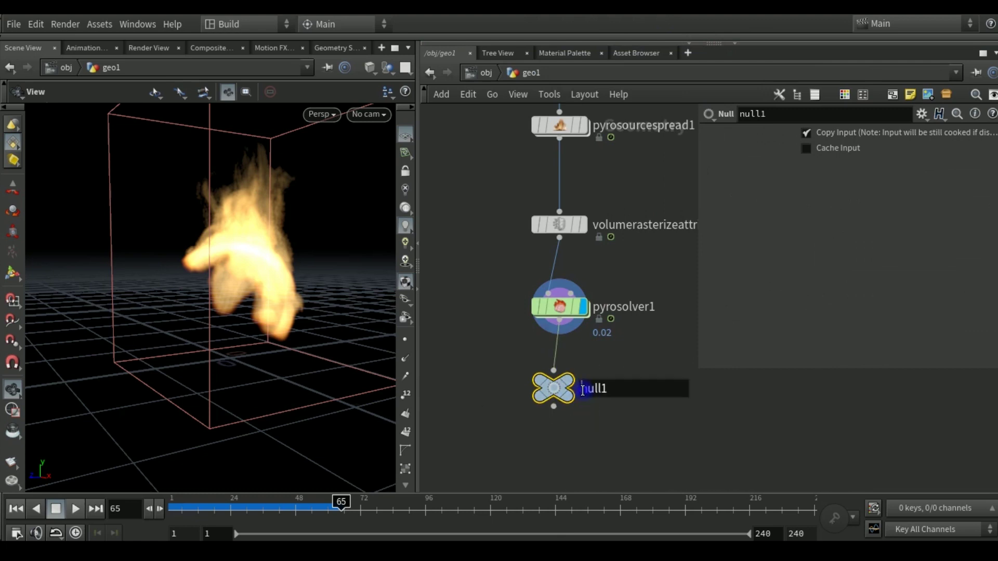
pyautogui.write('o')
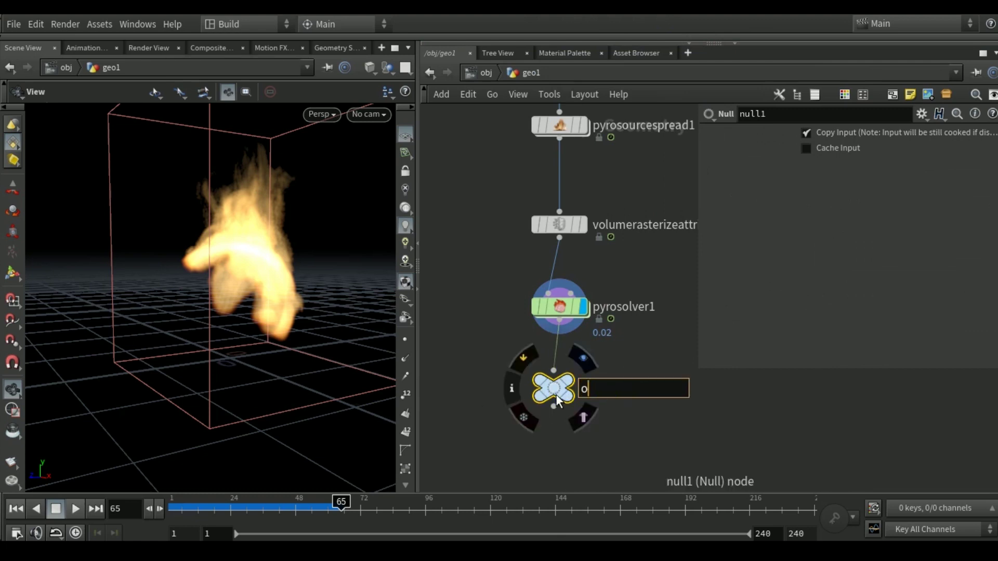
pyautogui.write('ut_')
pyautogui.write('flame')
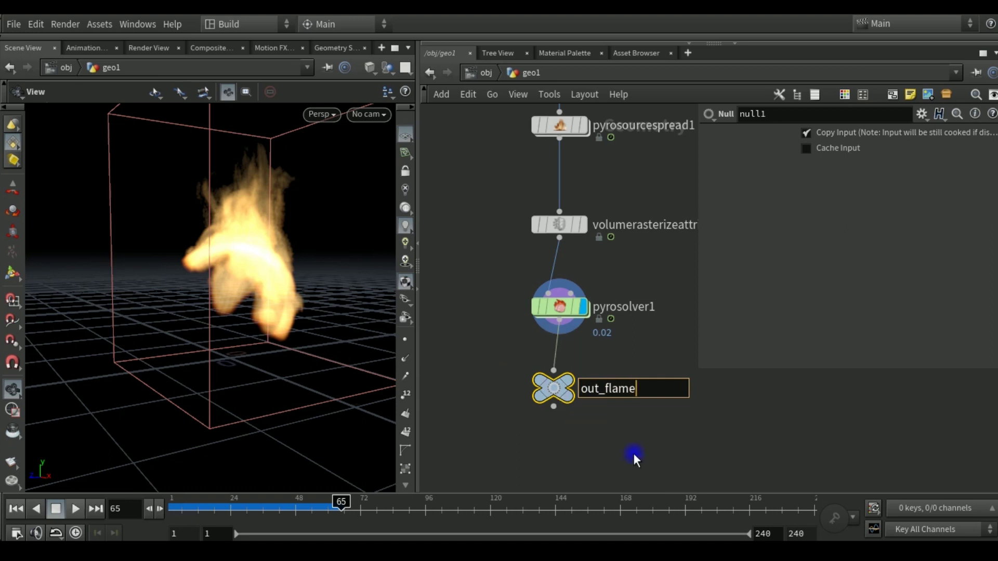
pyautogui.press('Return')
pyautogui.moveTo(550, 393); pyautogui.dragTo(553, 387)
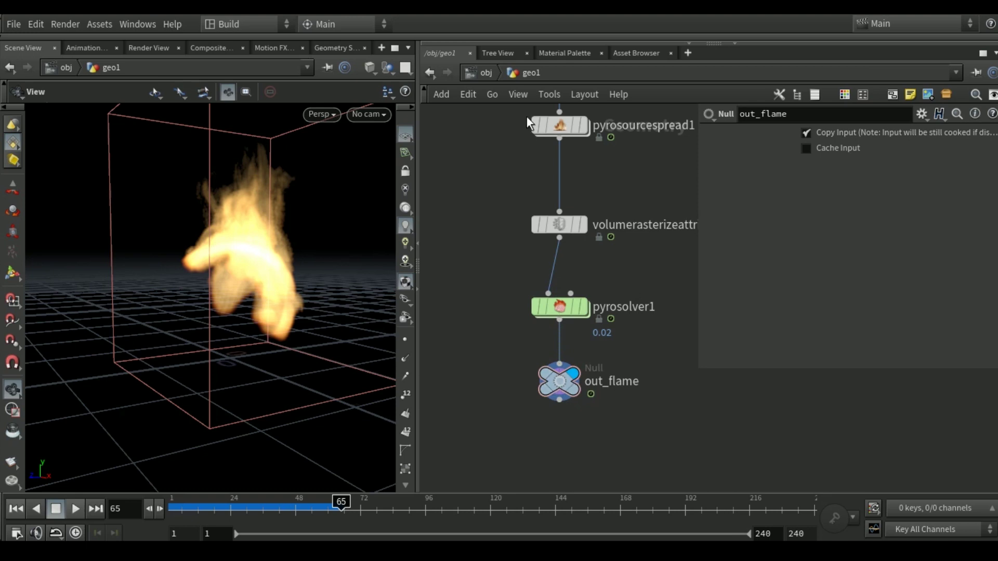
pyautogui.moveTo(614, 439); pyautogui.dragTo(433, 310)
pyautogui.moveTo(502, 439); pyautogui.dragTo(637, 377)
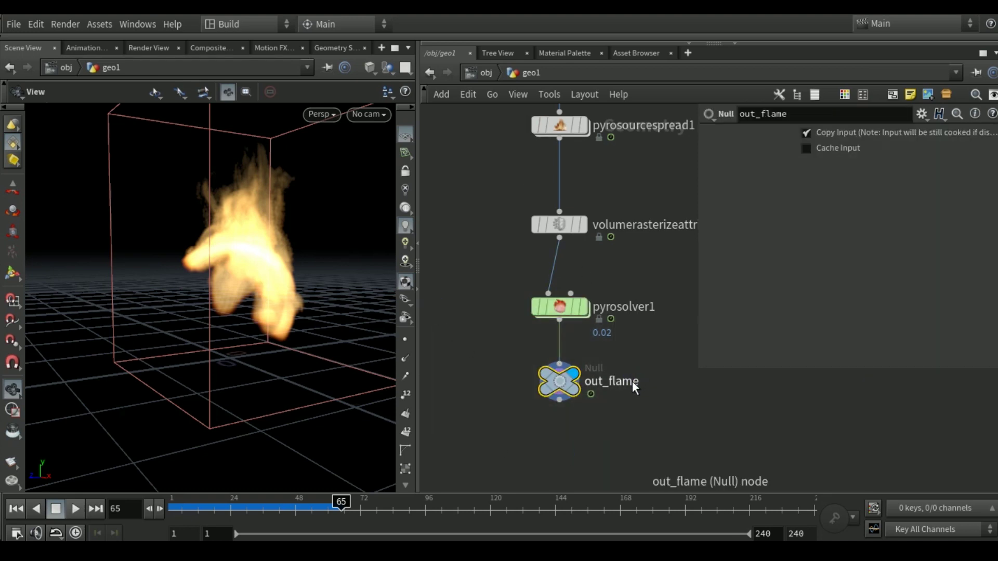
pyautogui.click(479, 76)
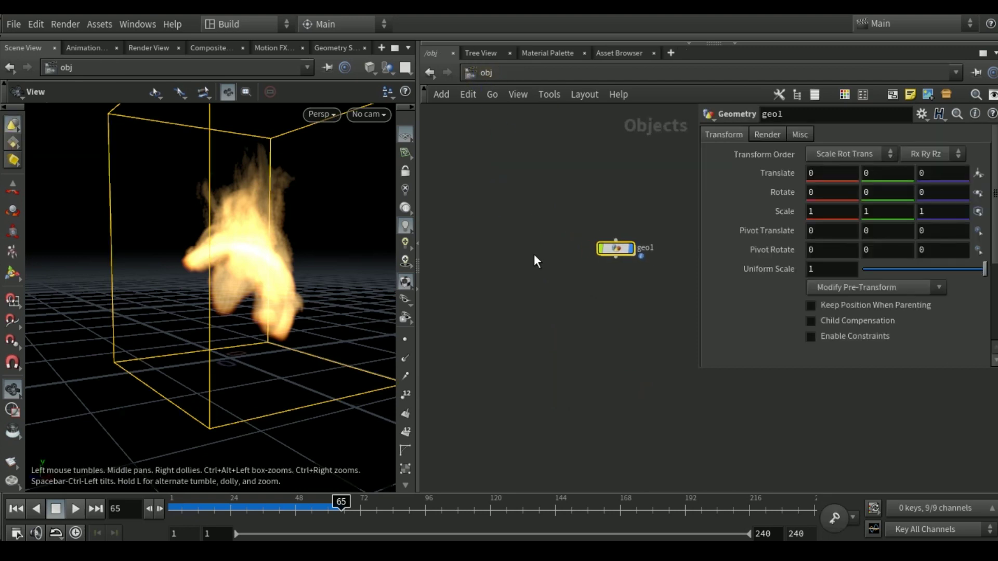
# Step: Add a new Geometry object, geo2, at object level and dive inside it
pyautogui.click(525, 265)
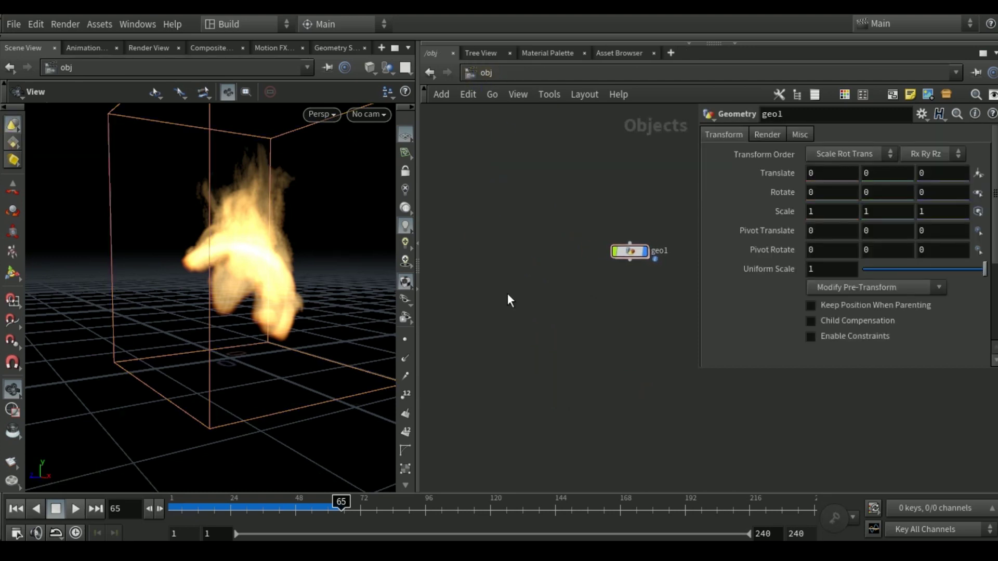
pyautogui.press('Tab')
pyautogui.write('g')
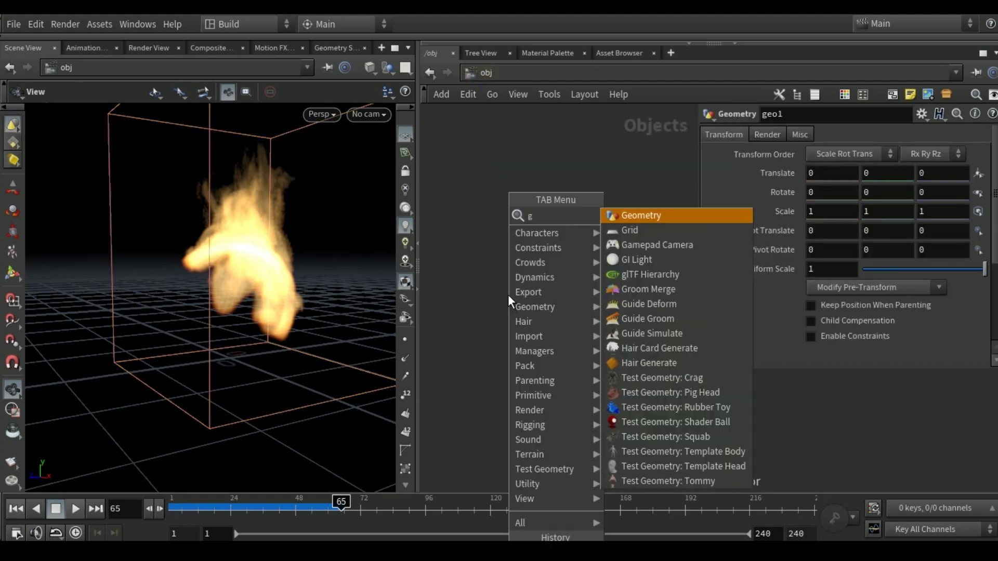
pyautogui.write('eo')
pyautogui.press('Return')
pyautogui.click(522, 271)
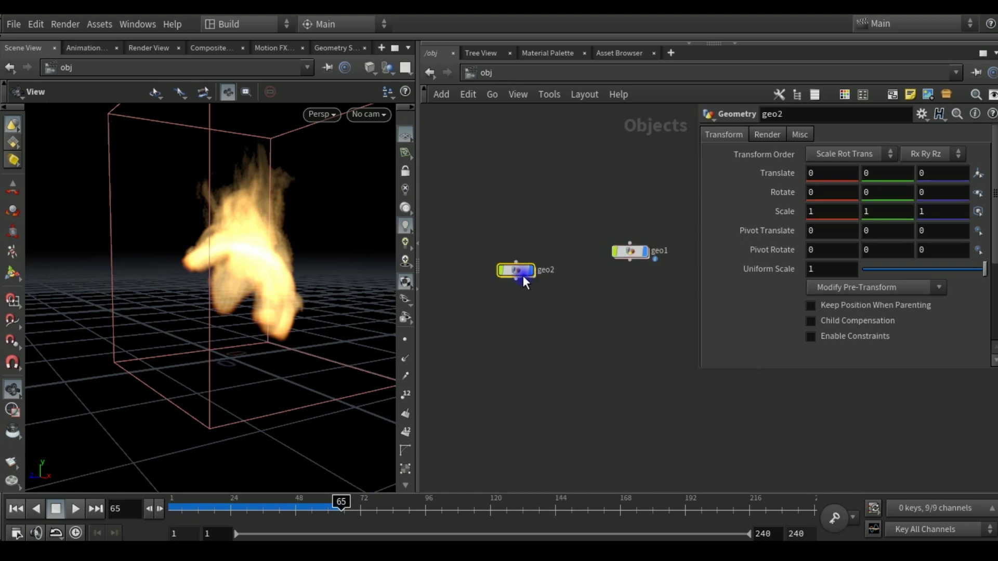
pyautogui.doubleClick(521, 273)
# Step: Add an Object Merge node with Object 1 set to /obj/geo1/out_flame
pyautogui.press('Tab')
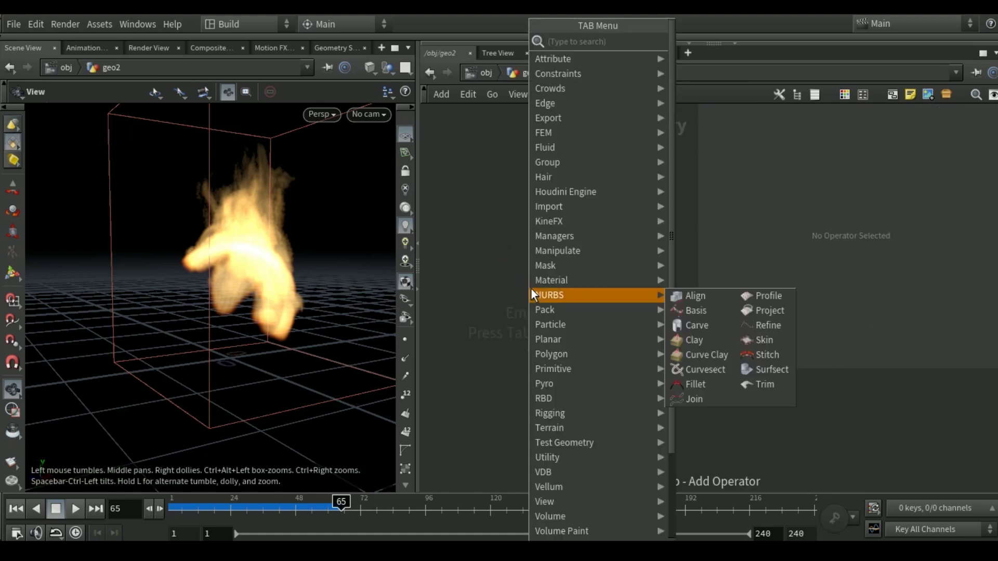
pyautogui.write('obj')
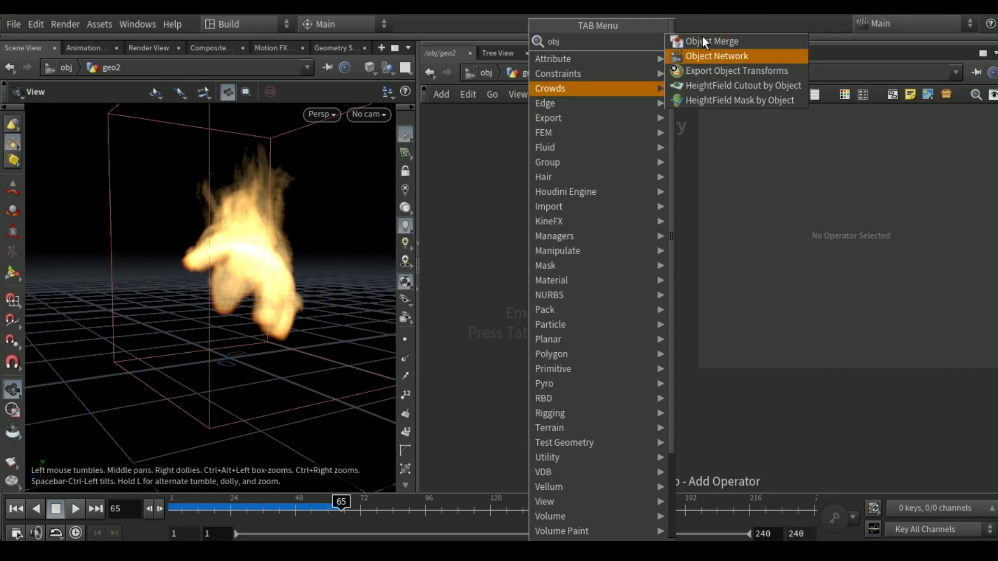
pyautogui.click(712, 41)
pyautogui.click(577, 181)
pyautogui.click(861, 171)
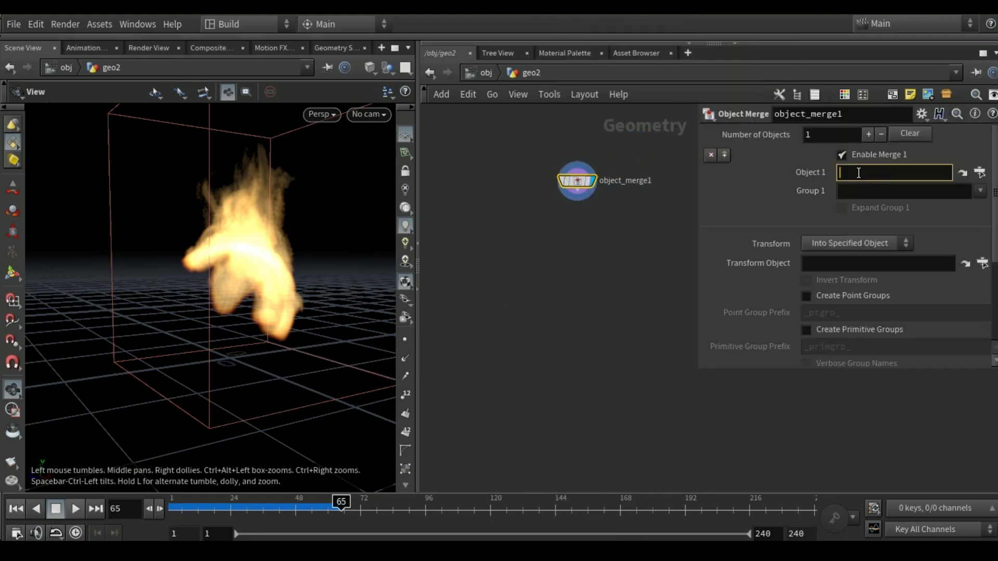
pyautogui.write('/obj/geo1/out_flame')
pyautogui.click(612, 295)
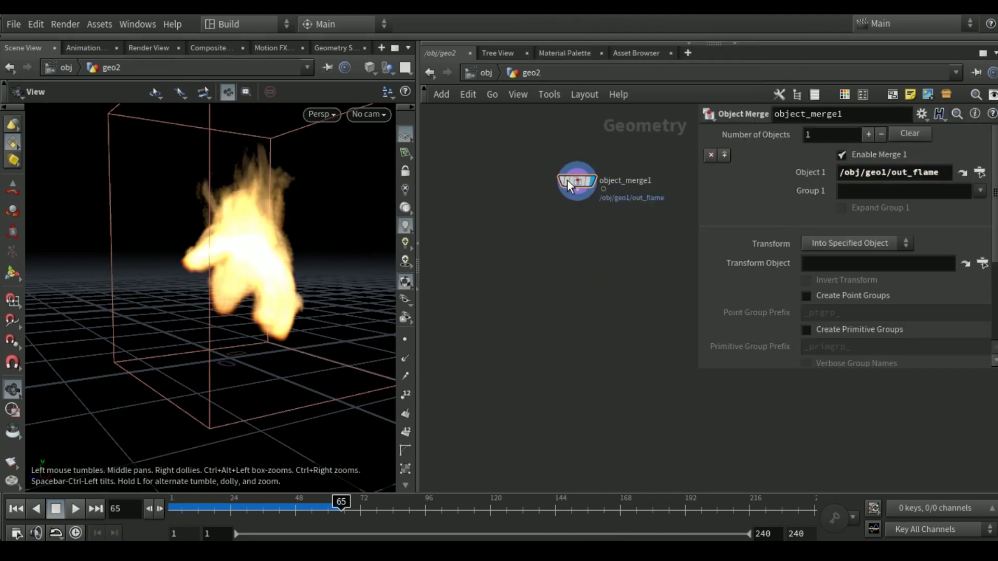
# Step: Switch the viewport to Smooth Shaded to inspect the merged flame
pyautogui.click(483, 72)
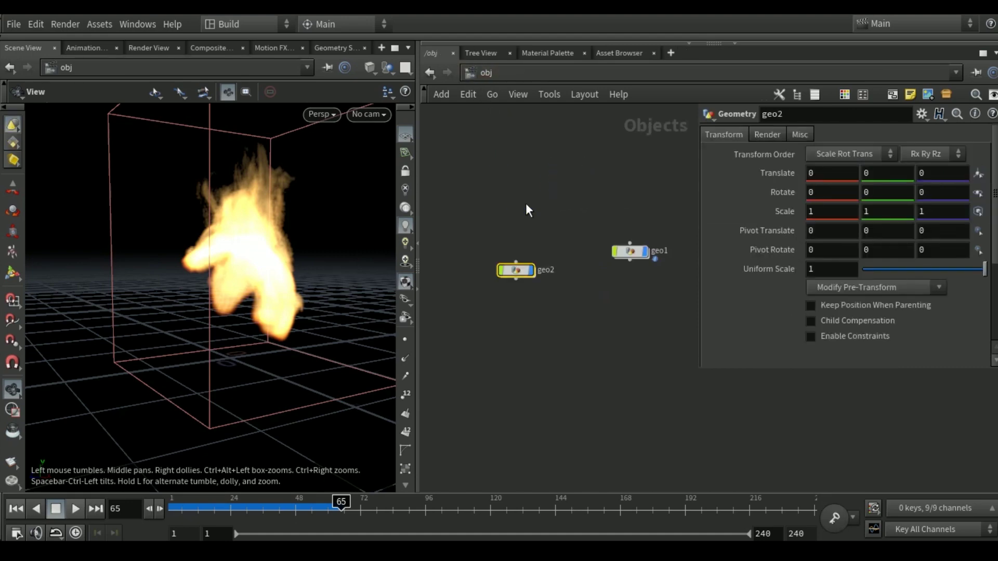
pyautogui.doubleClick(517, 268)
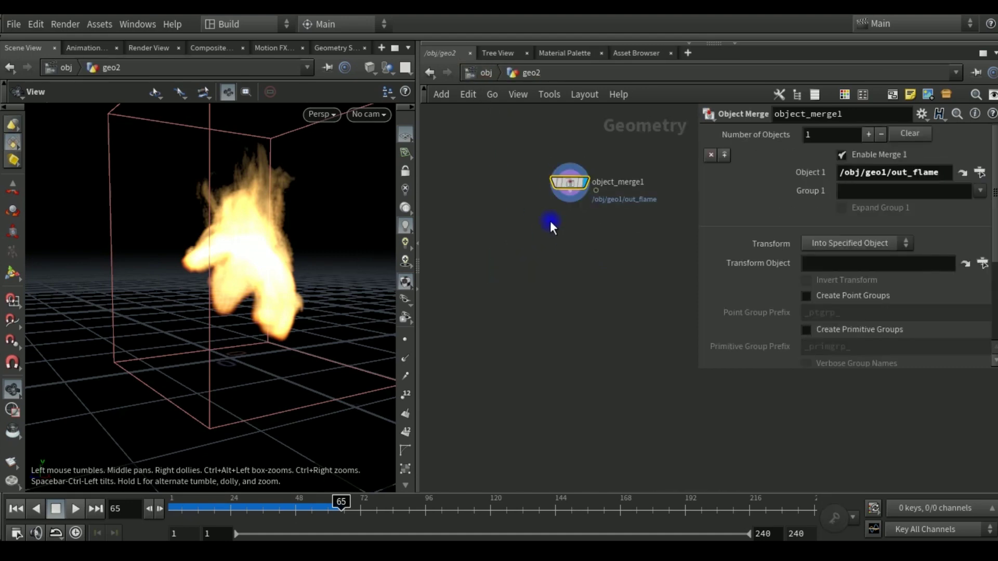
pyautogui.moveTo(277, 239)
pyautogui.mouseDown()
pyautogui.moveTo(260, 234)
pyautogui.moveTo(232, 252)
pyautogui.moveTo(244, 247)
pyautogui.moveTo(206, 242)
pyautogui.moveTo(251, 255)
pyautogui.mouseUp()
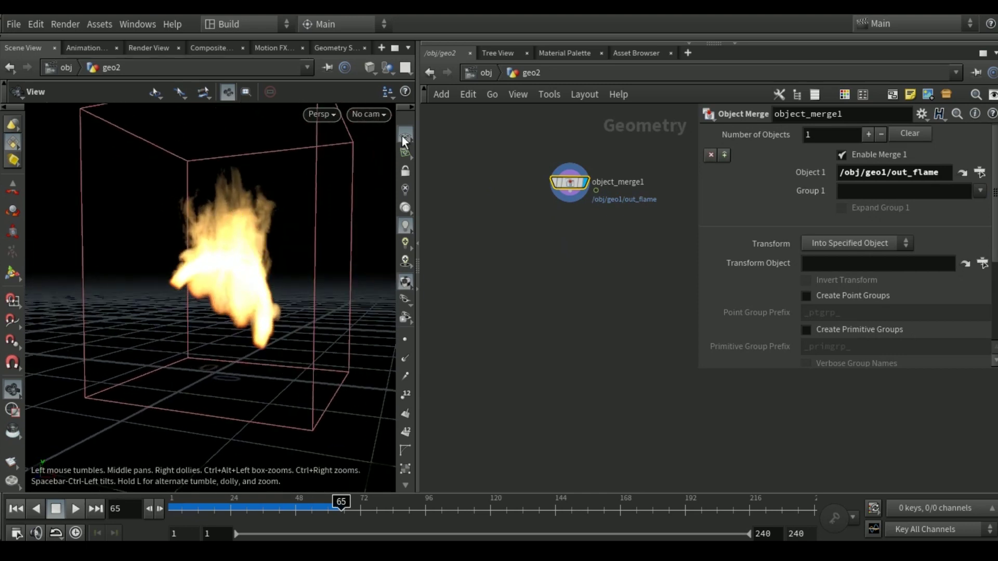
pyautogui.click(366, 70)
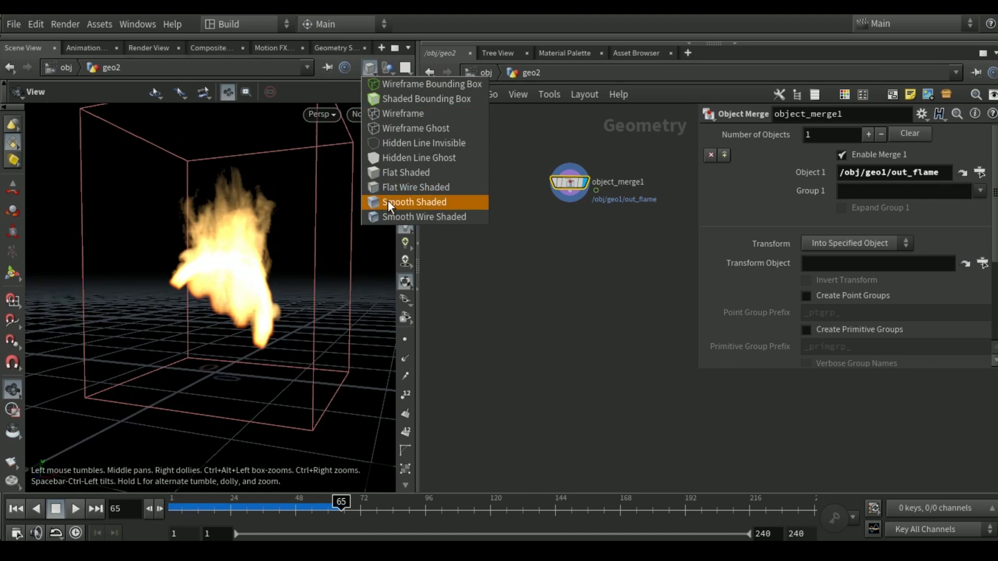
pyautogui.click(362, 202)
pyautogui.moveTo(362, 203)
pyautogui.mouseDown()
pyautogui.moveTo(204, 274)
pyautogui.moveTo(261, 285)
pyautogui.moveTo(240, 287)
pyautogui.mouseUp()
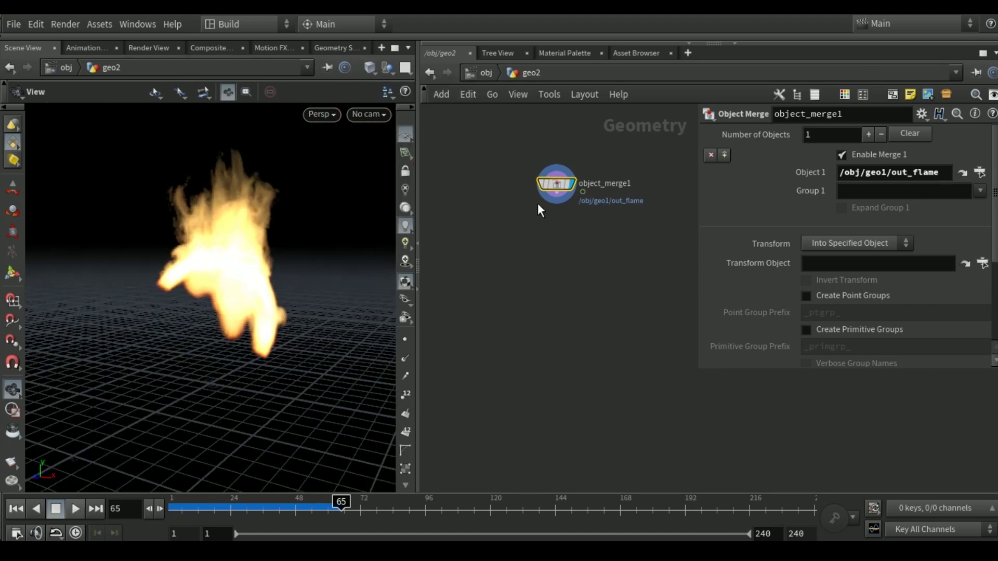
pyautogui.scroll(2, 537, 203)
pyautogui.scroll(1, 575, 168)
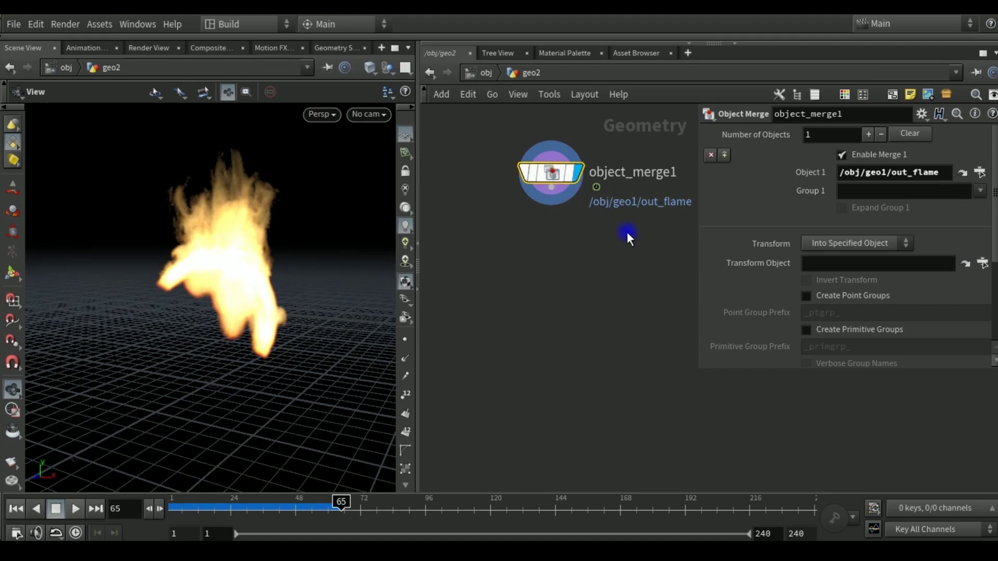
pyautogui.click(551, 188)
# Step: Add a Pyro Post-Process node below the merge with smoke Density Scale 0
pyautogui.click(546, 270)
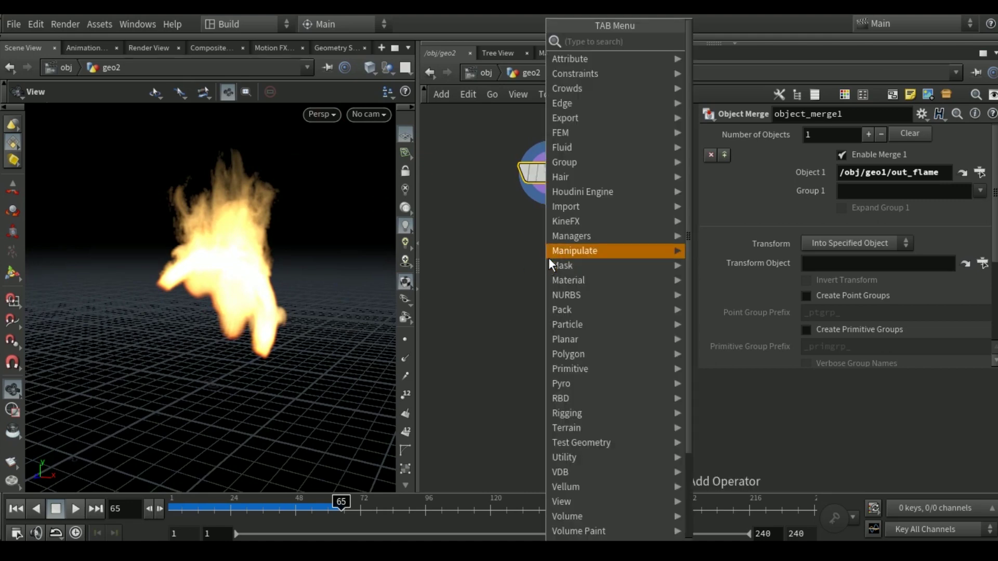
pyautogui.write('pos')
pyautogui.write('t')
pyautogui.click(720, 44)
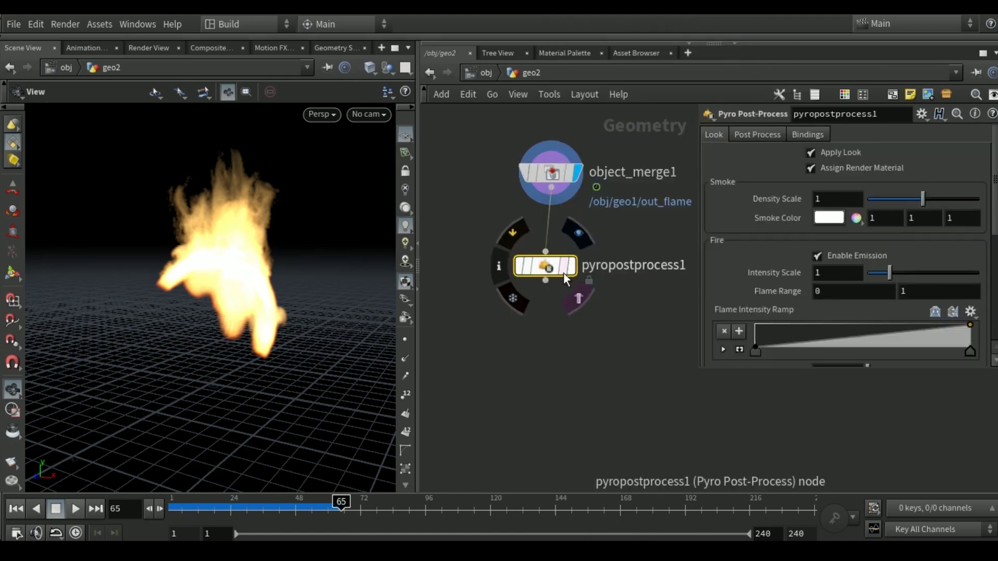
pyautogui.click(549, 264)
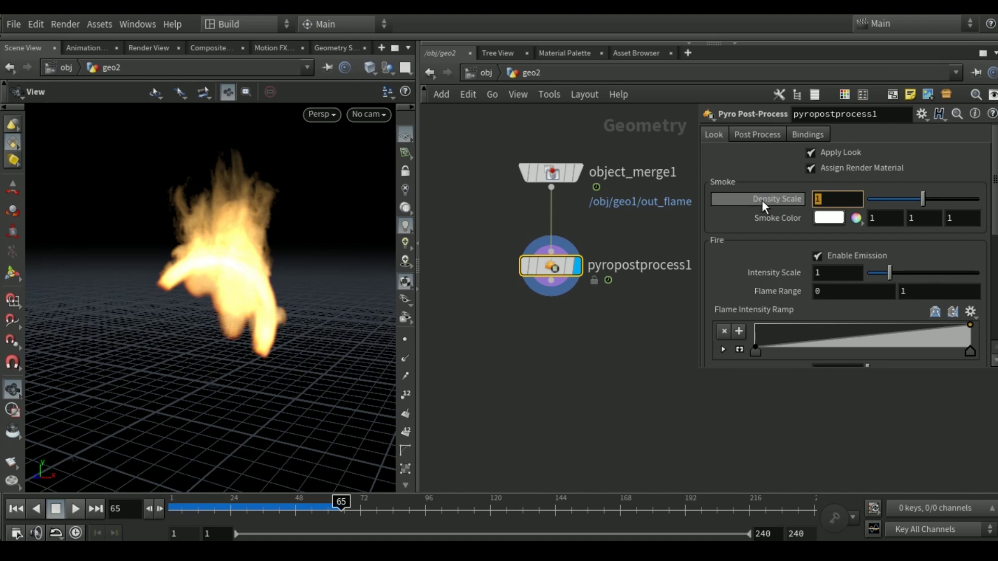
pyautogui.write('0')
pyautogui.press('Return')
# Step: Set the fire Intensity Scale to 50
pyautogui.scroll(-2, 719, 219)
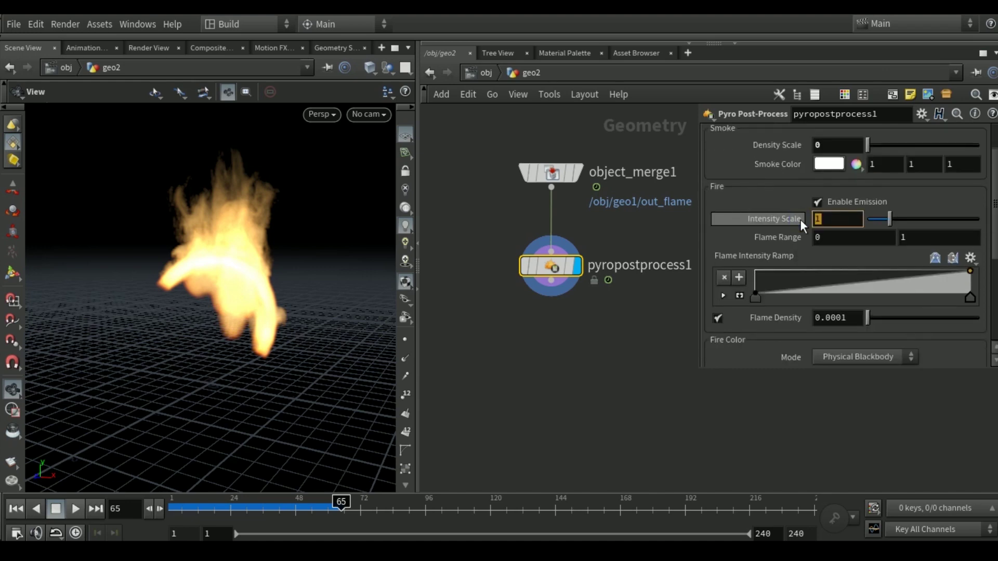
pyautogui.write('50')
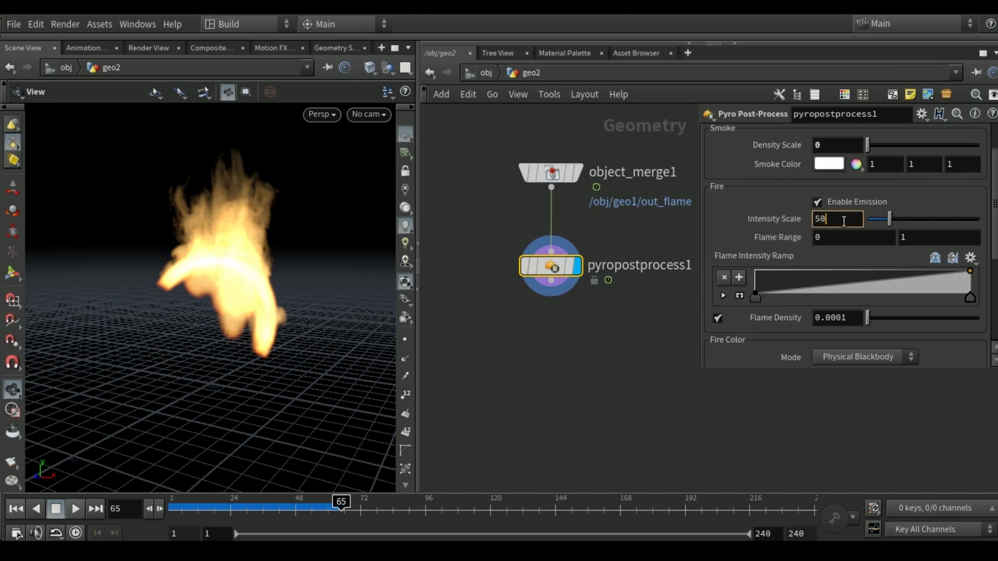
pyautogui.press('Return')
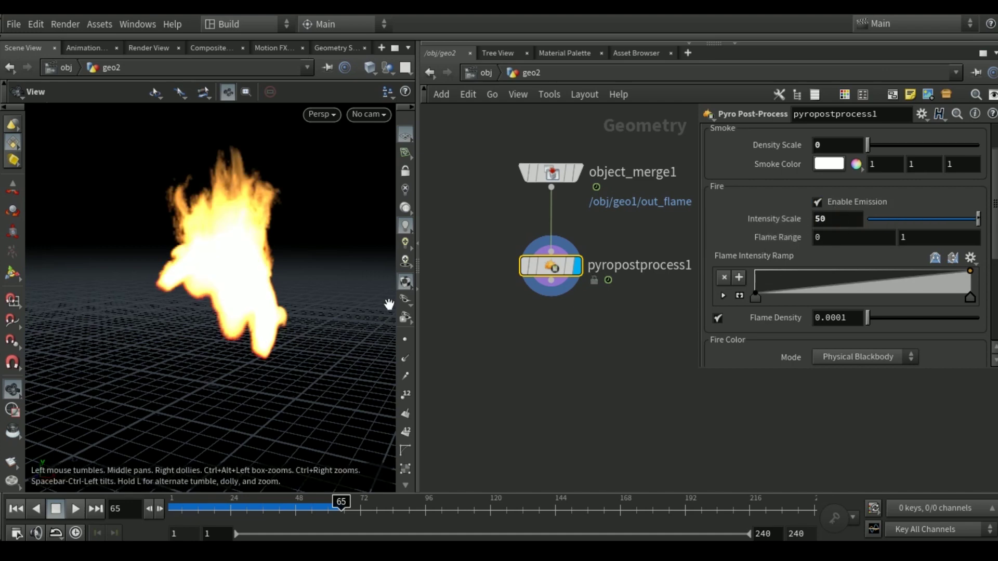
pyautogui.scroll(-3, 734, 205)
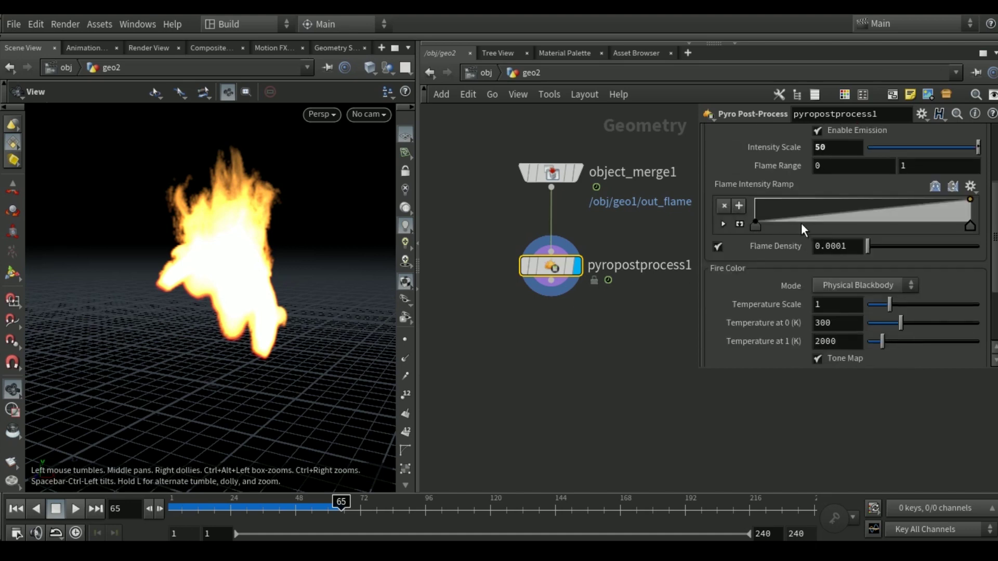
# Step: Set Fire Color Mode to Ramp and drag the Flame Intensity Ramp end key far left
pyautogui.click(886, 286)
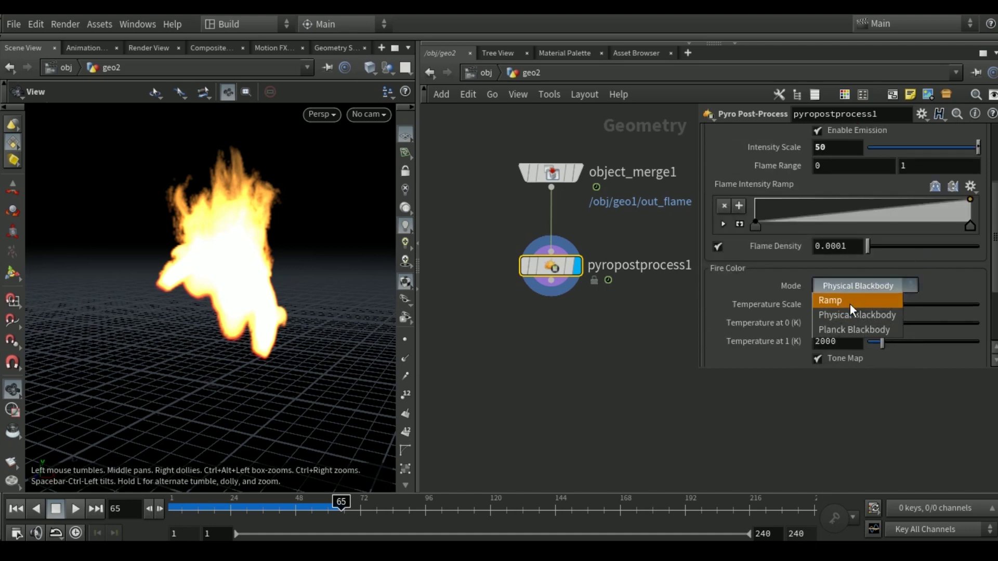
pyautogui.click(843, 299)
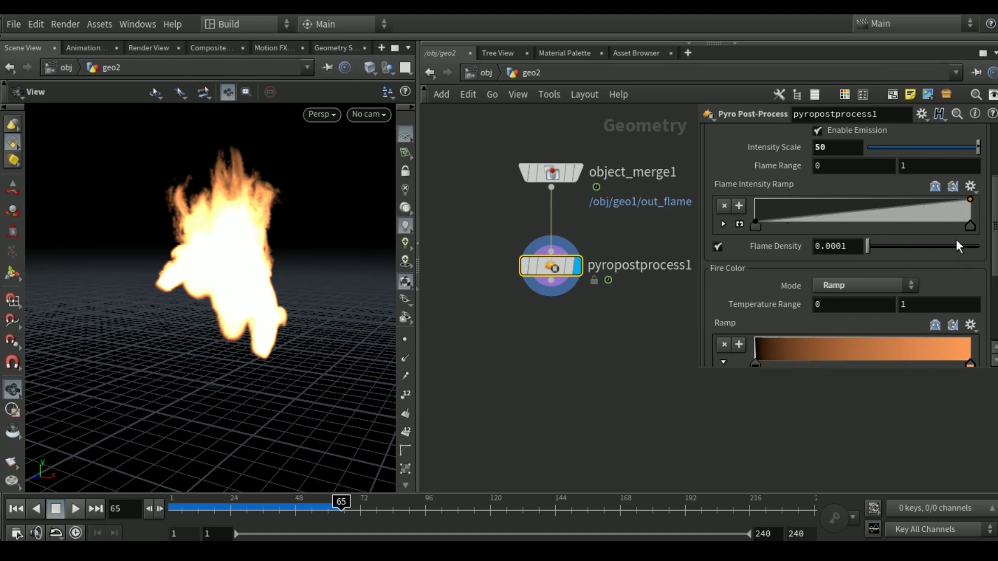
pyautogui.moveTo(970, 226); pyautogui.dragTo(790, 224)
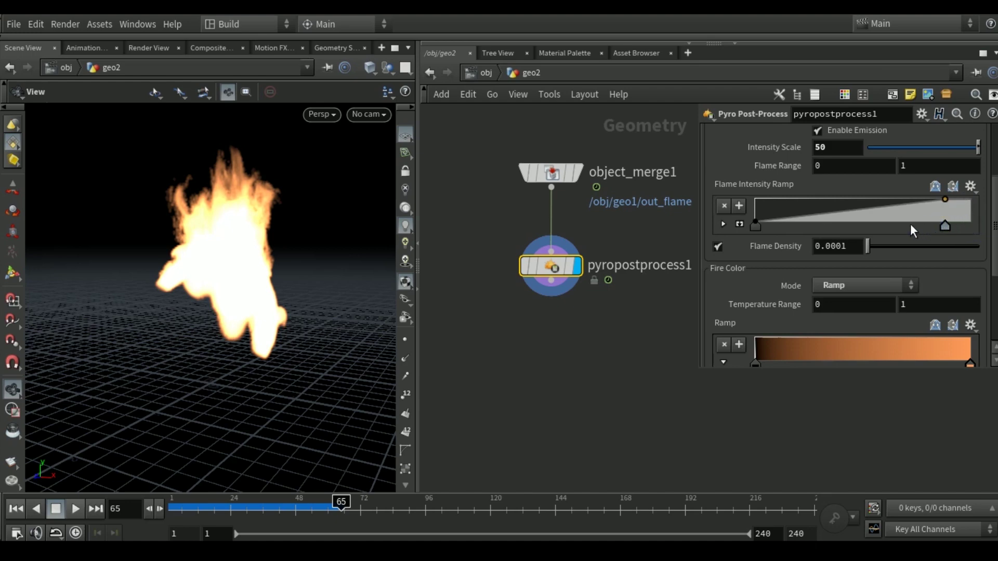
pyautogui.moveTo(780, 227); pyautogui.dragTo(776, 226)
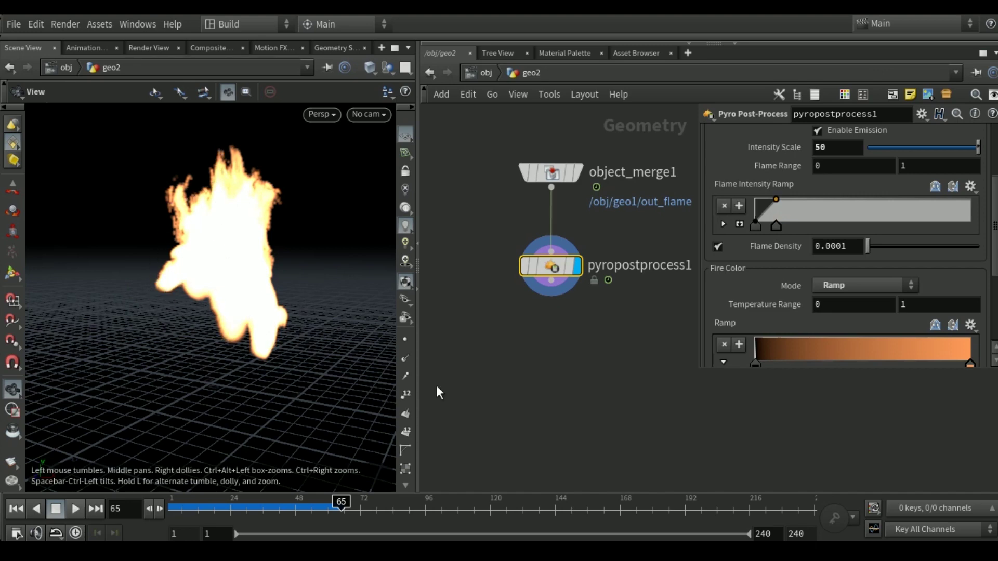
pyautogui.scroll(-2, 748, 288)
pyautogui.scroll(-1, 759, 302)
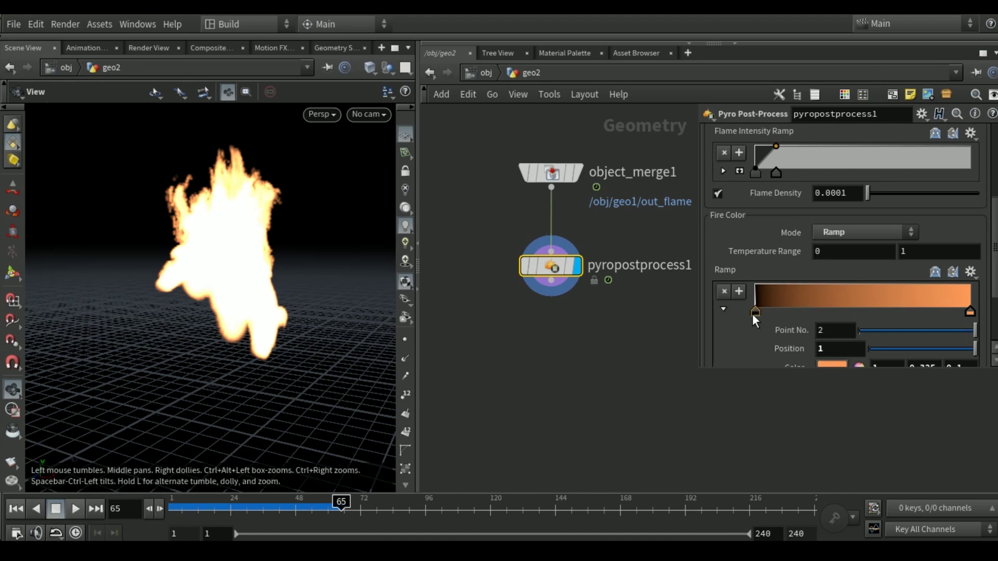
# Step: Colour the fire ramp's first key dark blue
pyautogui.doubleClick(756, 311)
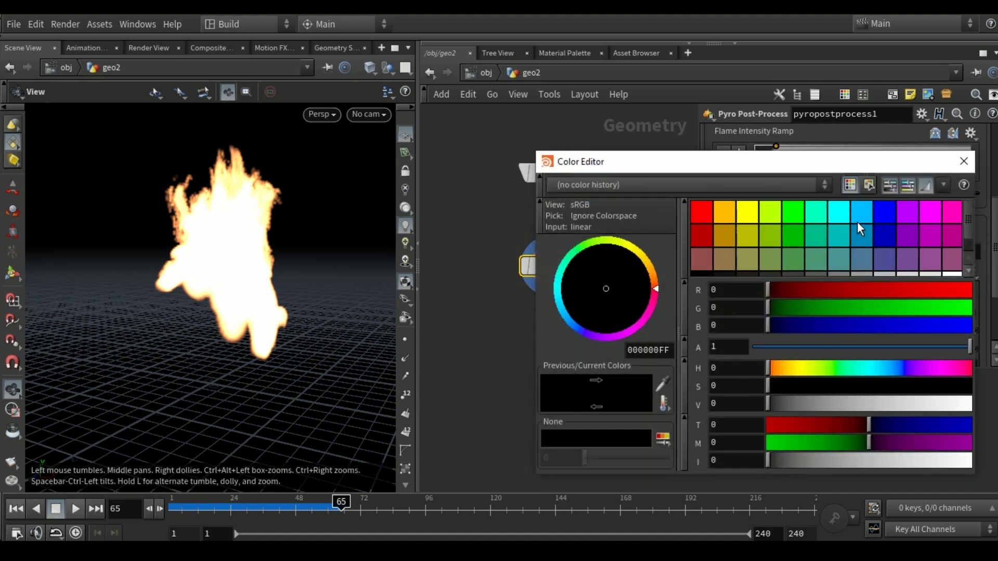
pyautogui.click(858, 223)
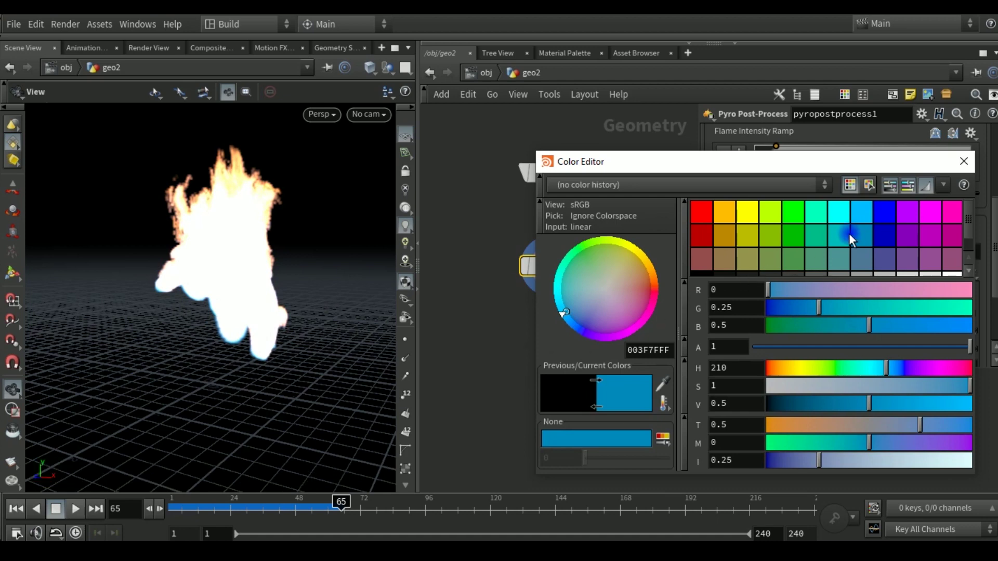
pyautogui.click(935, 215)
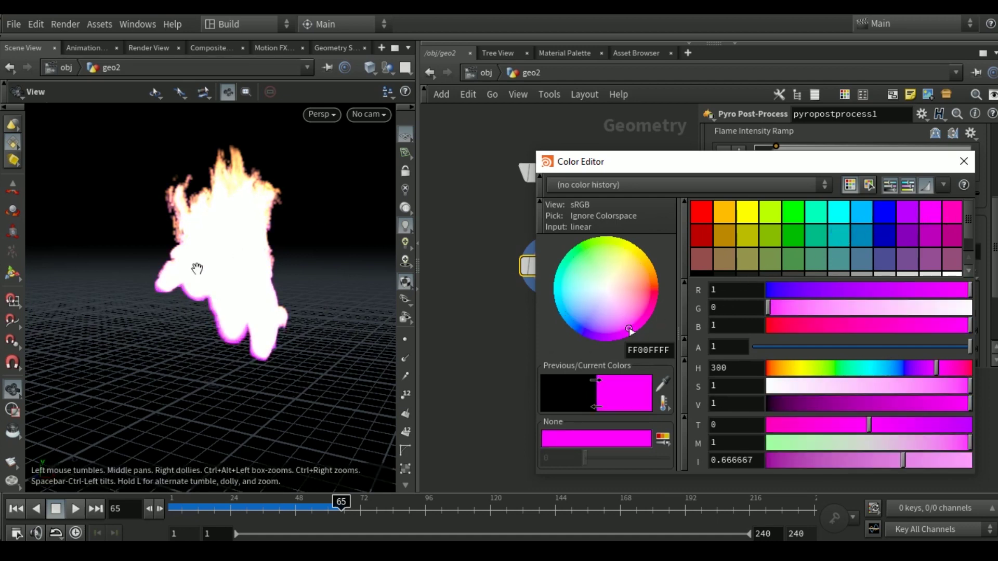
pyautogui.click(860, 236)
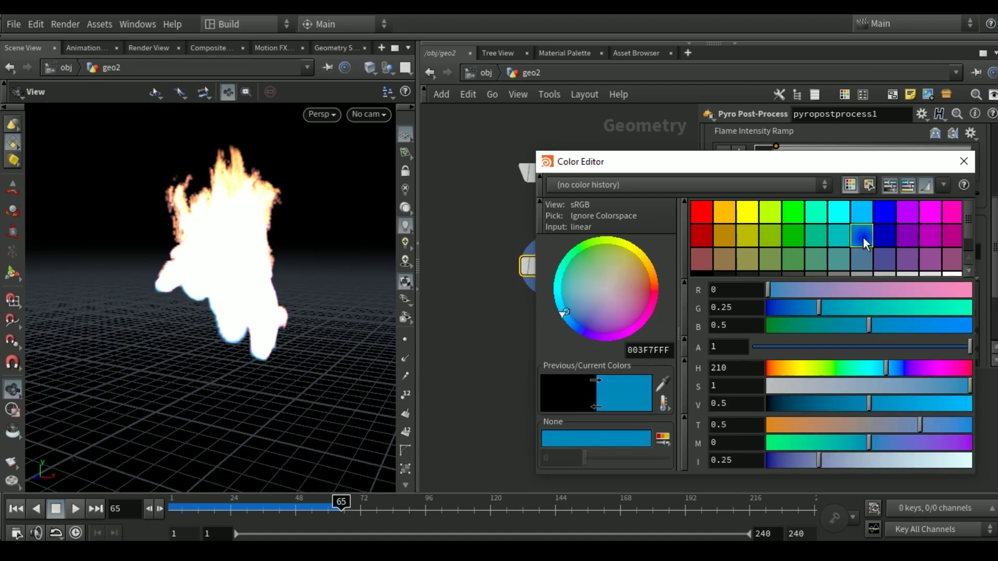
pyautogui.moveTo(569, 309); pyautogui.dragTo(567, 315)
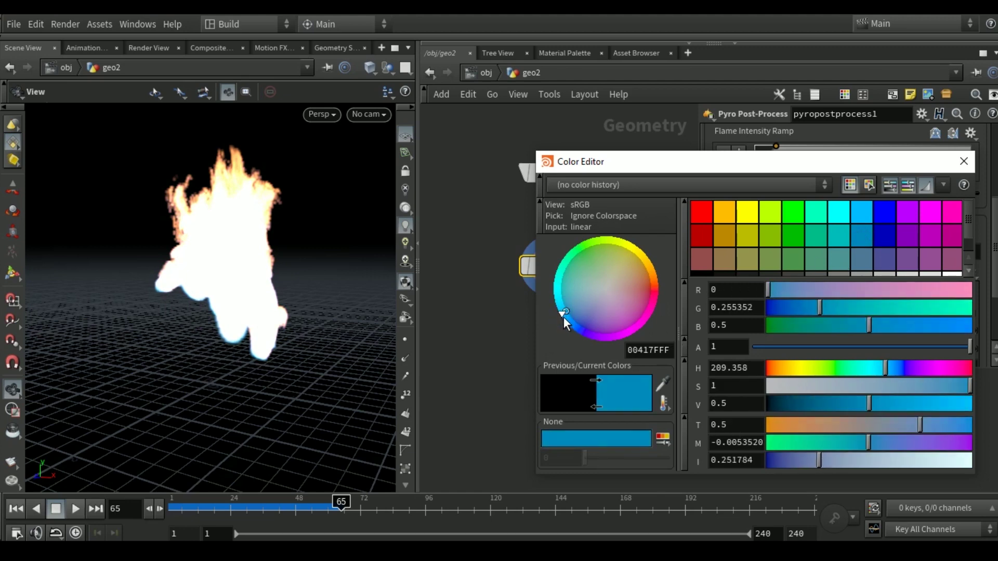
pyautogui.click(959, 165)
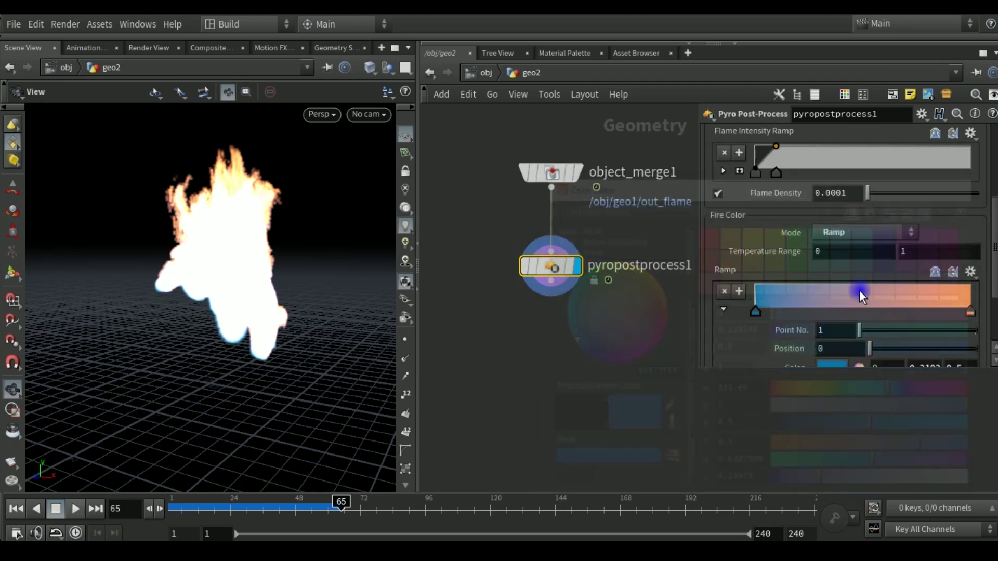
# Step: Make the ramp's end key black and slide it to about 0.1
pyautogui.click(970, 312)
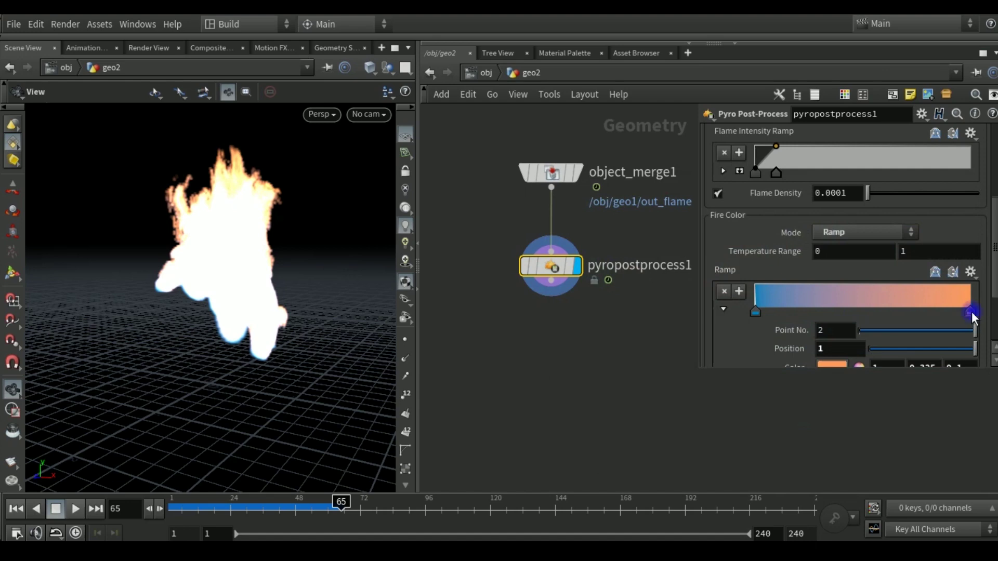
pyautogui.doubleClick(971, 312)
pyautogui.click(747, 212)
pyautogui.click(709, 272)
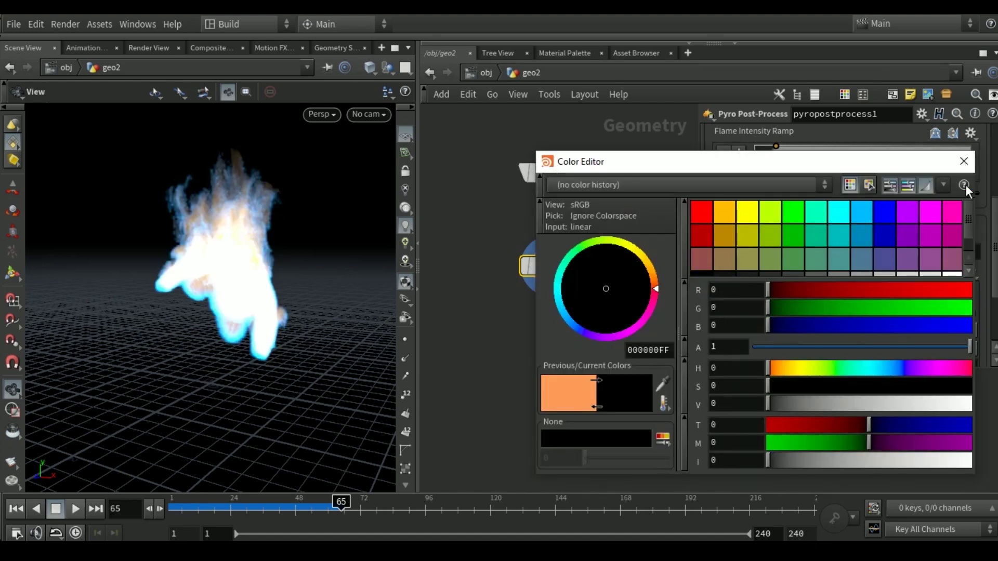
pyautogui.click(964, 160)
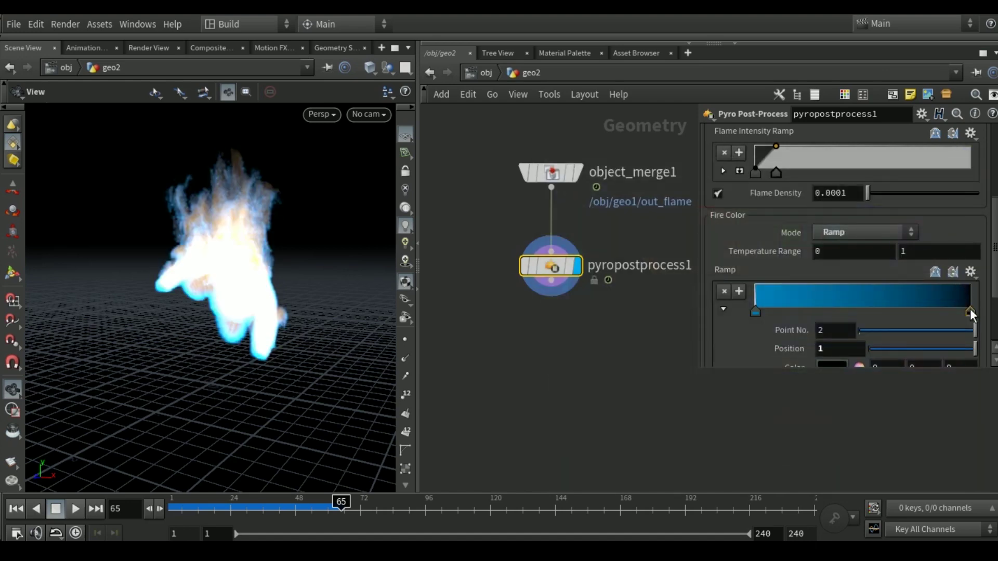
pyautogui.moveTo(969, 310)
pyautogui.mouseDown()
pyautogui.moveTo(771, 298)
pyautogui.moveTo(821, 294)
pyautogui.moveTo(973, 301)
pyautogui.moveTo(797, 302)
pyautogui.moveTo(777, 316)
pyautogui.mouseUp()
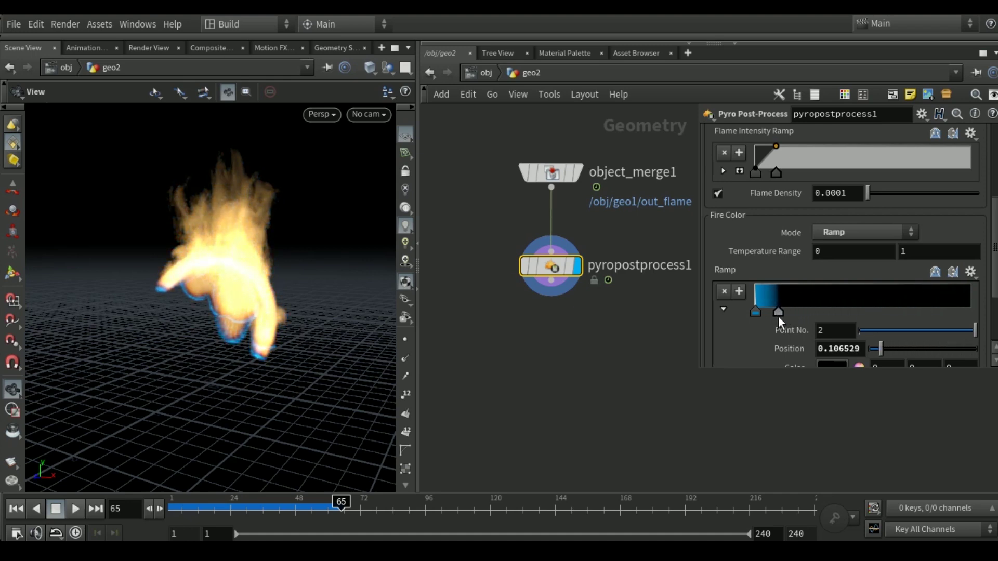
pyautogui.moveTo(238, 330)
pyautogui.mouseDown()
pyautogui.moveTo(323, 312)
pyautogui.moveTo(261, 301)
pyautogui.moveTo(216, 332)
pyautogui.moveTo(205, 328)
pyautogui.mouseUp()
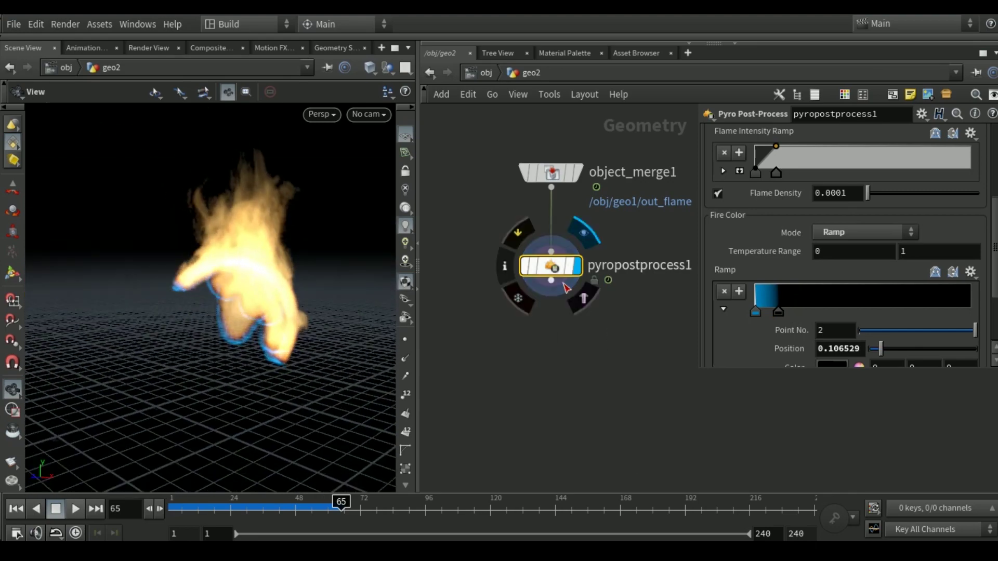
# Step: Add a Null node below pyropostprocess1 and name it out_blue_flame
pyautogui.press('Tab')
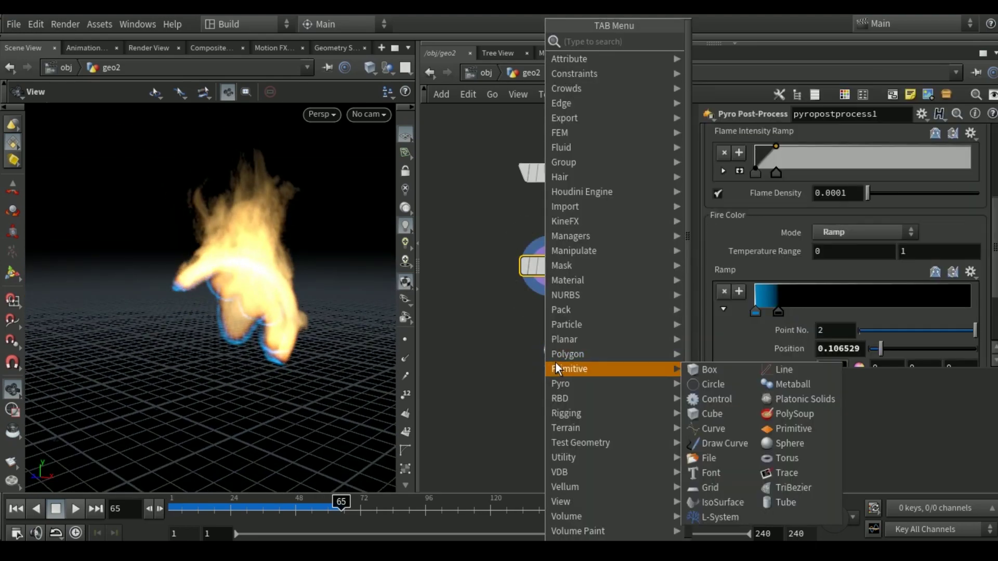
pyautogui.write('null')
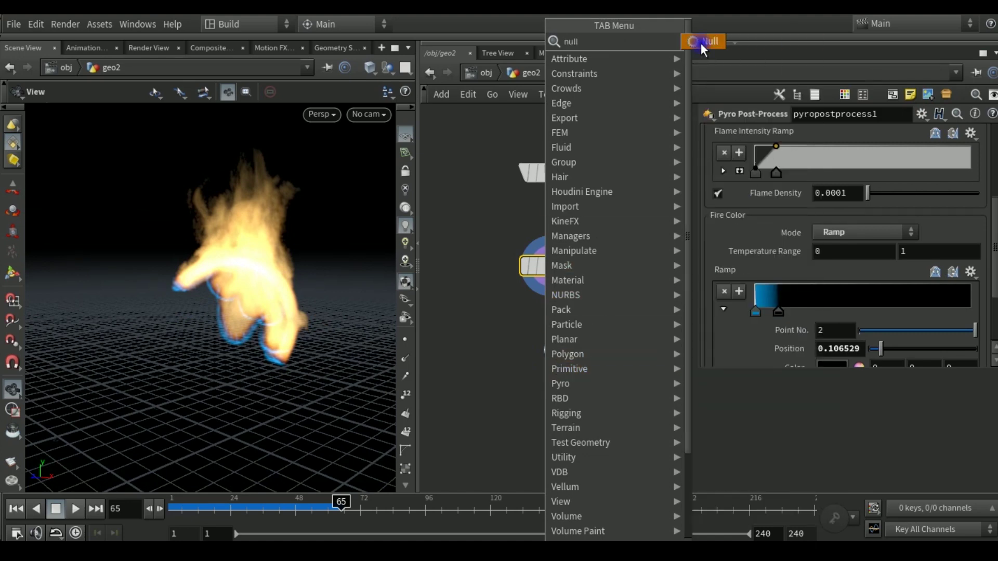
pyautogui.click(701, 43)
pyautogui.click(543, 353)
pyautogui.doubleClick(587, 349)
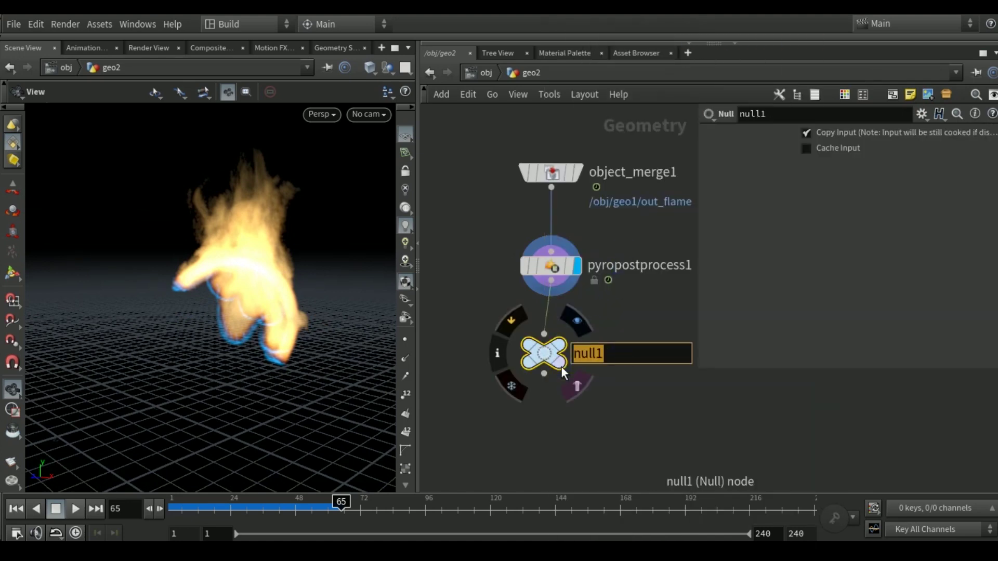
pyautogui.write('out_')
pyautogui.write('bl')
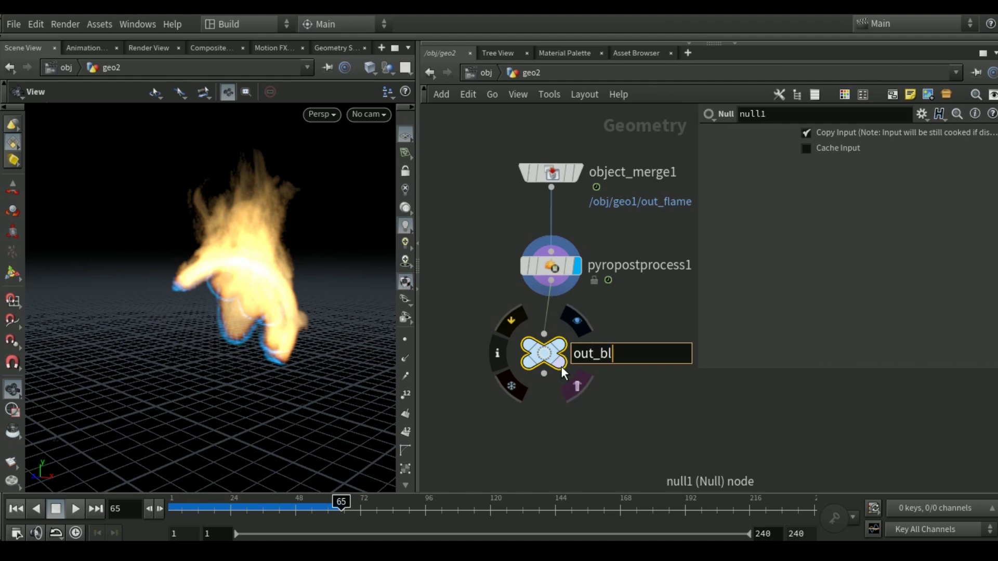
pyautogui.write('ue_fla')
pyautogui.write('me')
# Step: Confirm the out_blue_flame name, then create a third Geometry object, geo3, and enter it
pyautogui.press('Return')
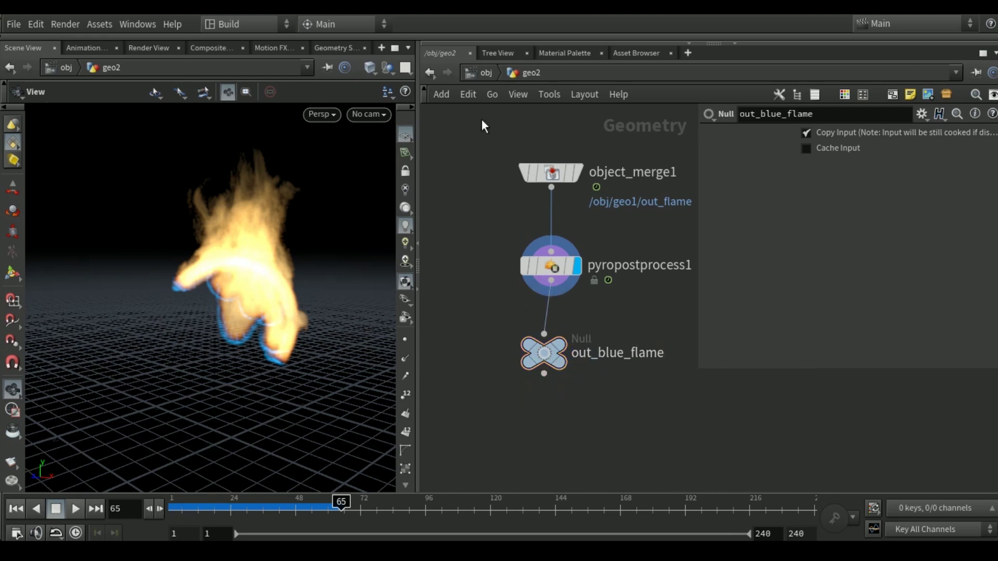
pyautogui.press('u')
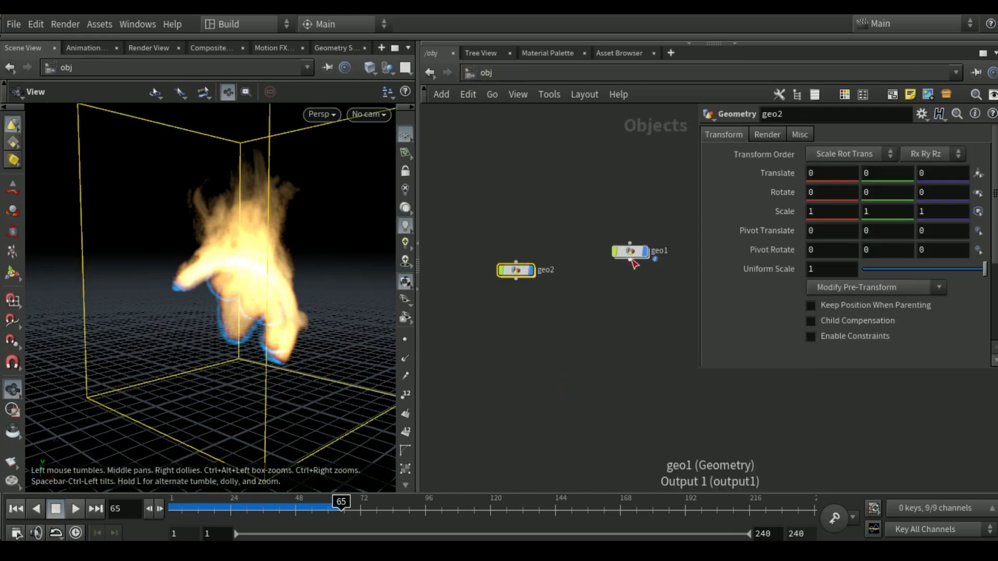
pyautogui.moveTo(628, 255); pyautogui.dragTo(626, 278)
pyautogui.click(605, 313)
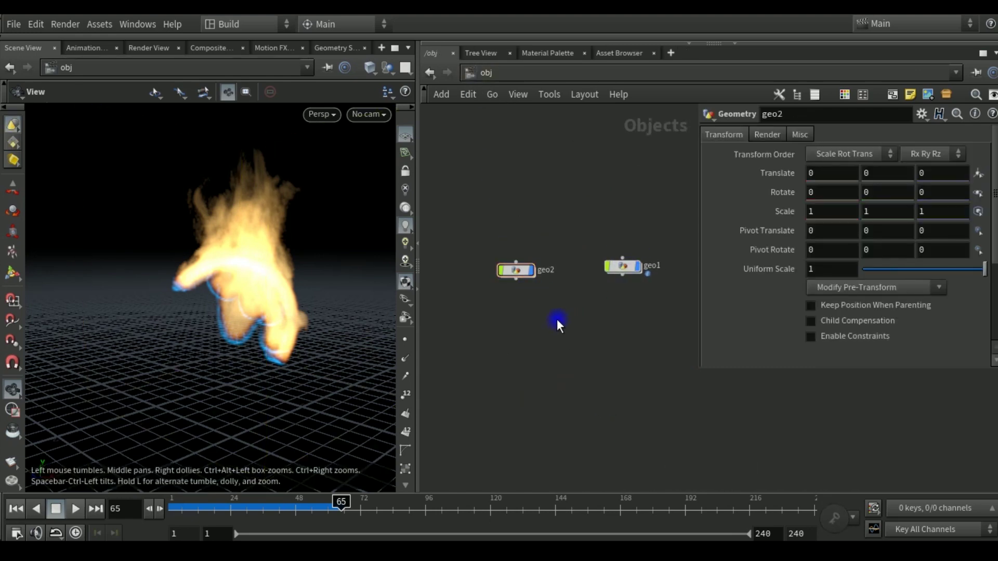
pyautogui.press('Tab')
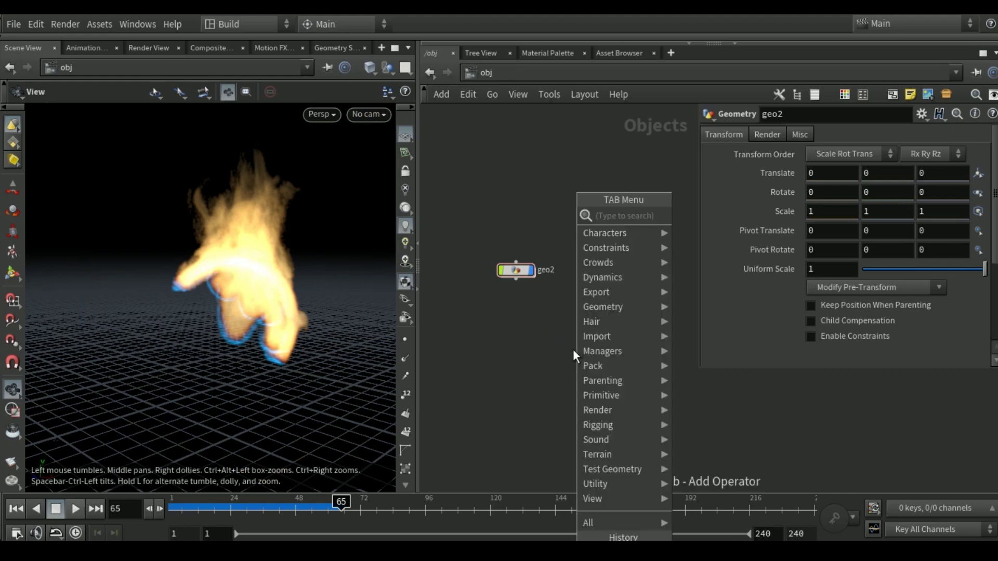
pyautogui.write('geo')
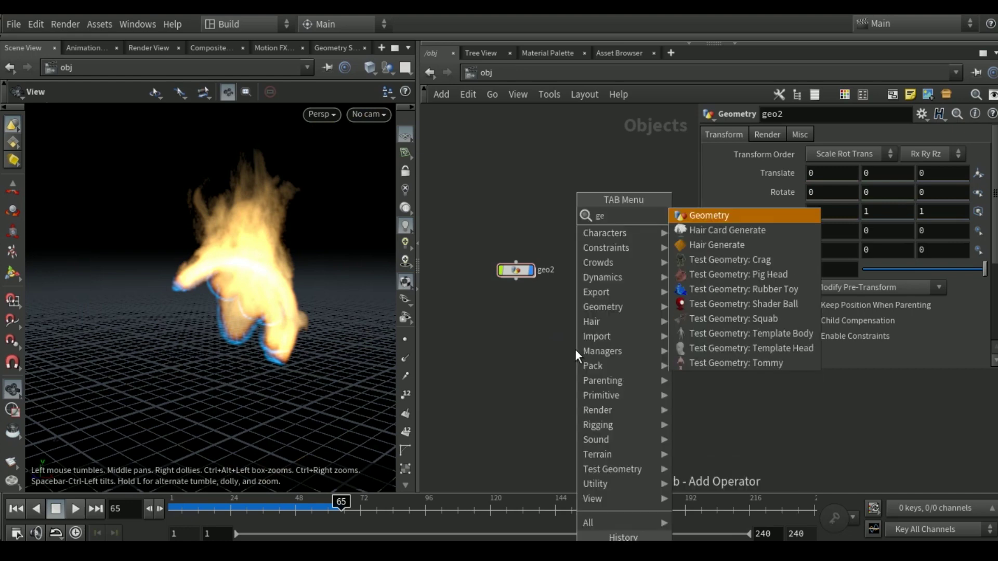
pyautogui.press('Return')
pyautogui.click(602, 309)
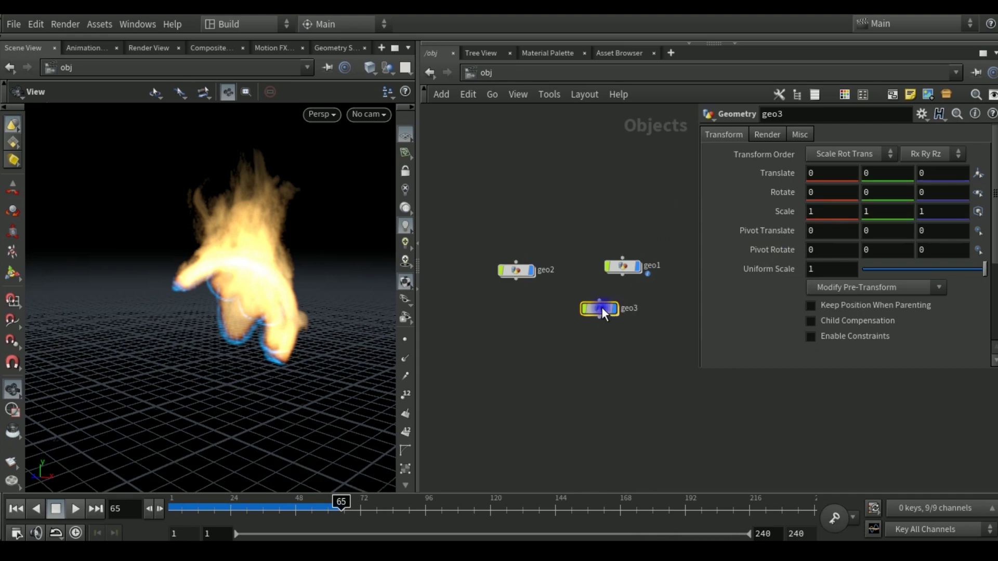
pyautogui.doubleClick(601, 307)
# Step: Add an Object Merge pulling in geo1's testgeometry_templatehead, then return to /obj
pyautogui.press('Tab')
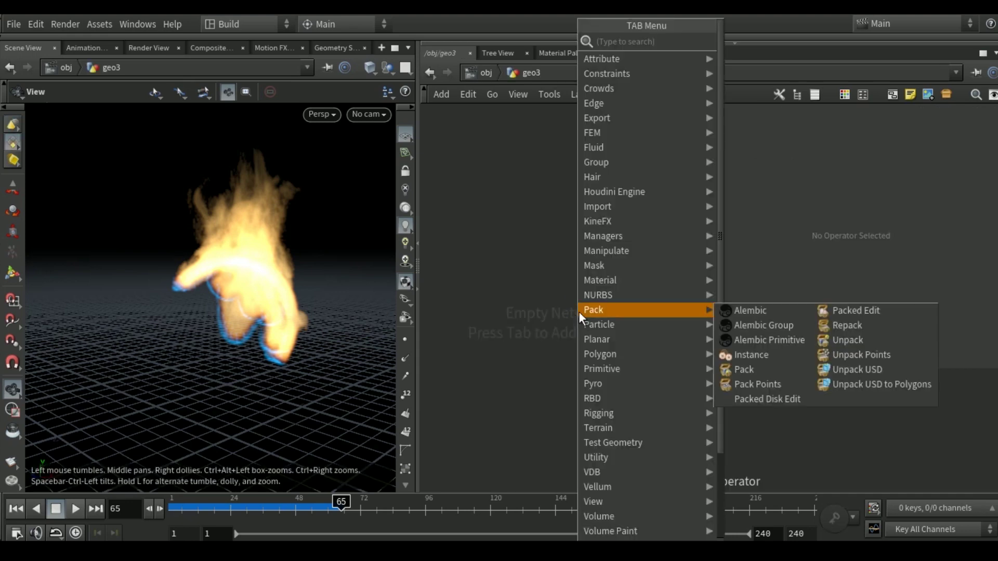
pyautogui.write('ob')
pyautogui.click(760, 41)
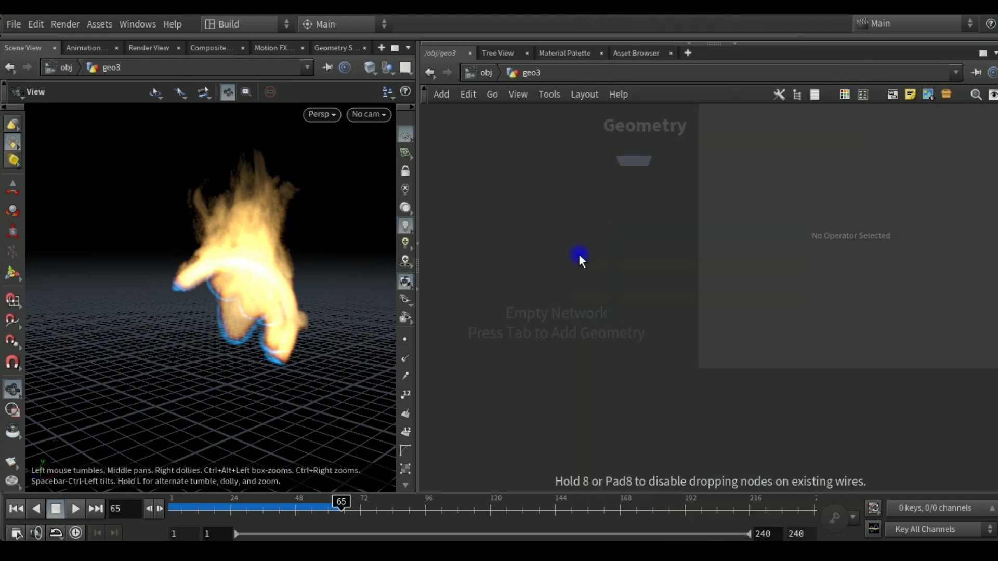
pyautogui.click(560, 232)
pyautogui.click(979, 172)
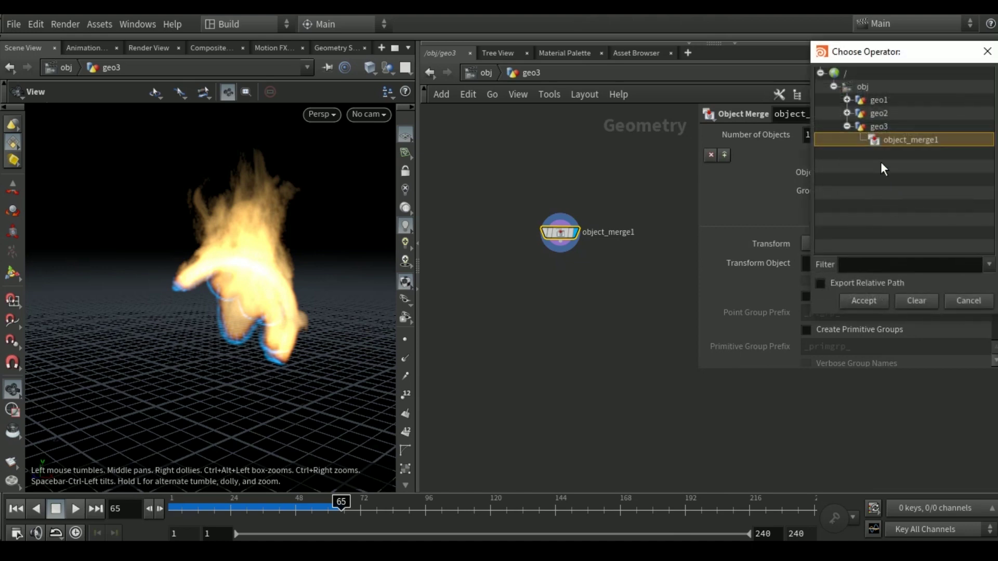
pyautogui.click(846, 99)
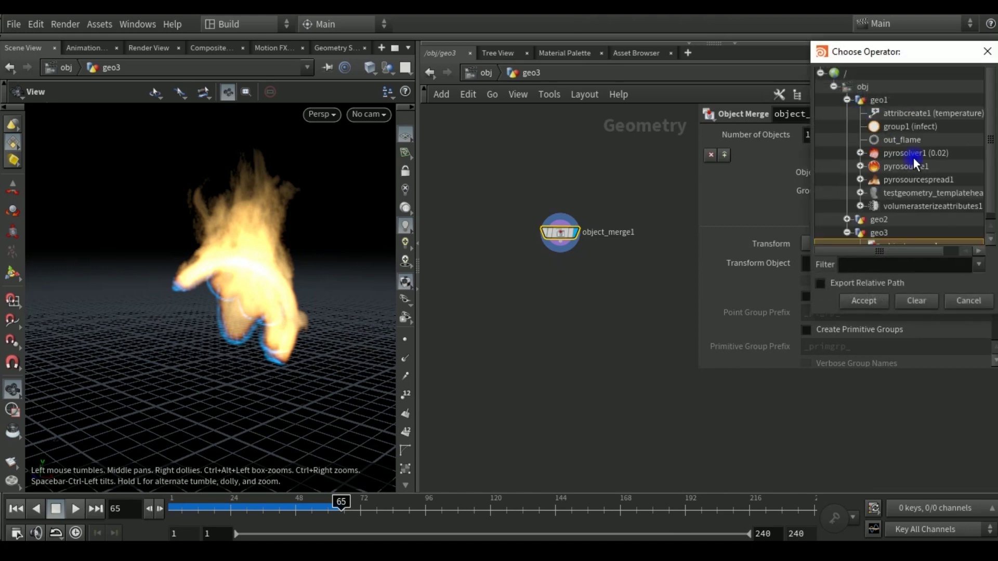
pyautogui.doubleClick(902, 192)
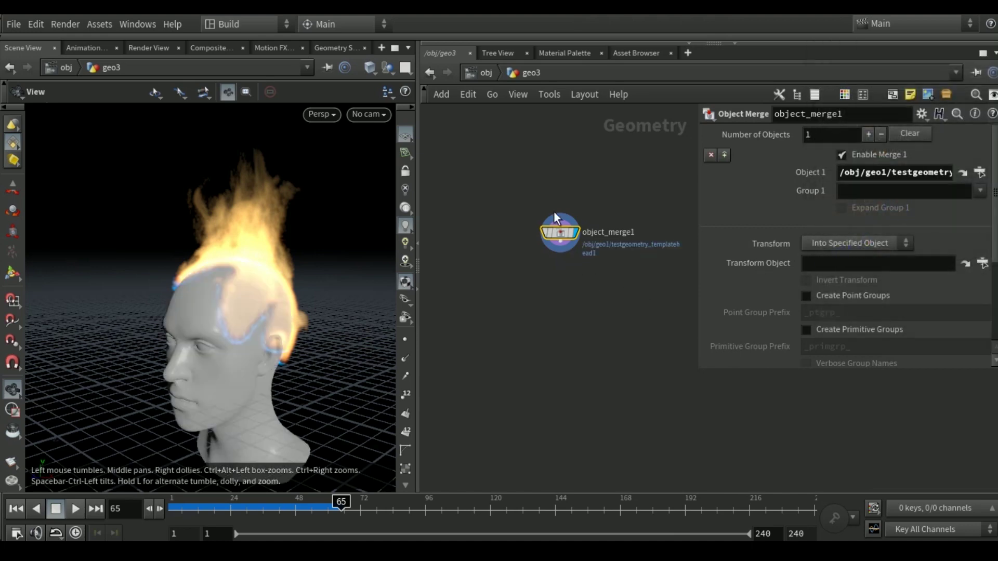
pyautogui.click(487, 71)
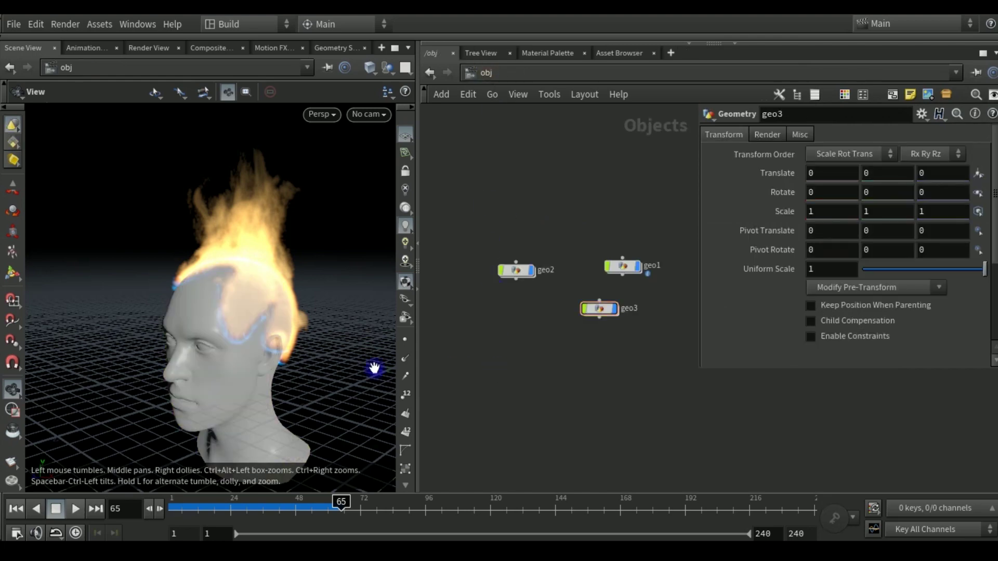
# Step: Stack geo1, geo2 and geo3 in a vertical column and expand the tool shelves
pyautogui.moveTo(374, 367)
pyautogui.mouseDown()
pyautogui.moveTo(267, 345)
pyautogui.moveTo(265, 357)
pyautogui.moveTo(268, 291)
pyautogui.moveTo(214, 288)
pyautogui.moveTo(260, 301)
pyautogui.mouseUp()
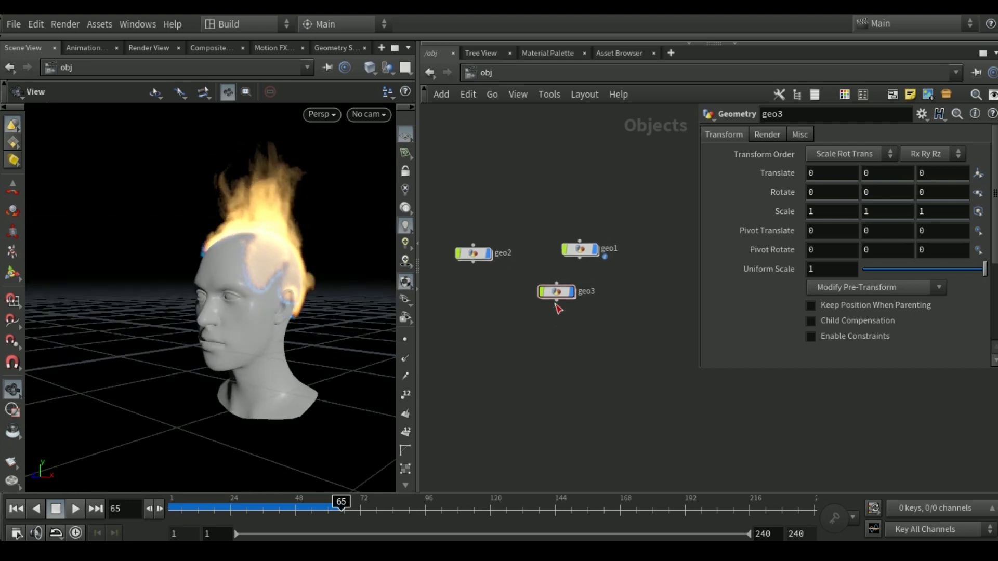
pyautogui.moveTo(497, 301); pyautogui.dragTo(461, 294)
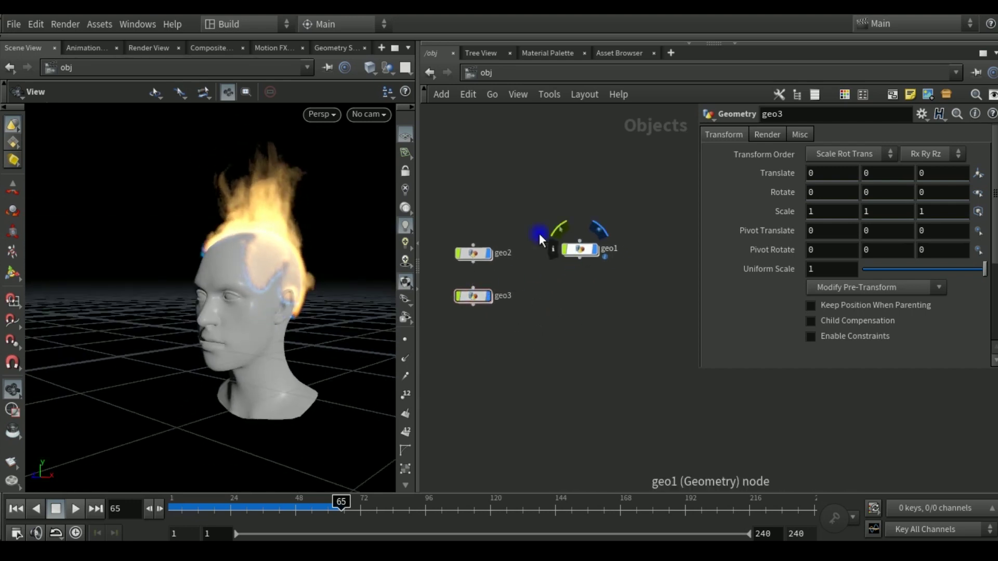
pyautogui.moveTo(578, 249); pyautogui.dragTo(470, 209)
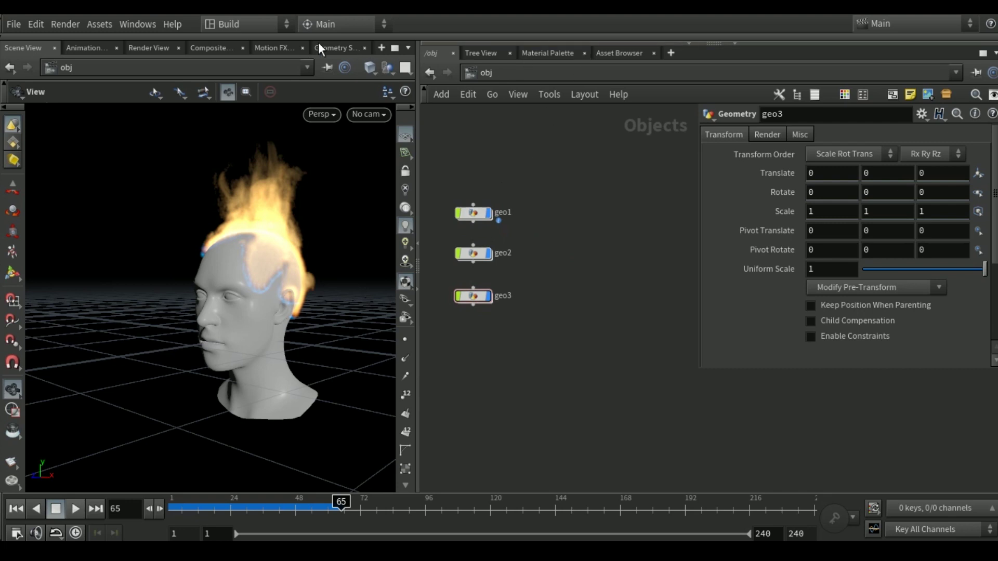
pyautogui.click(4, 34)
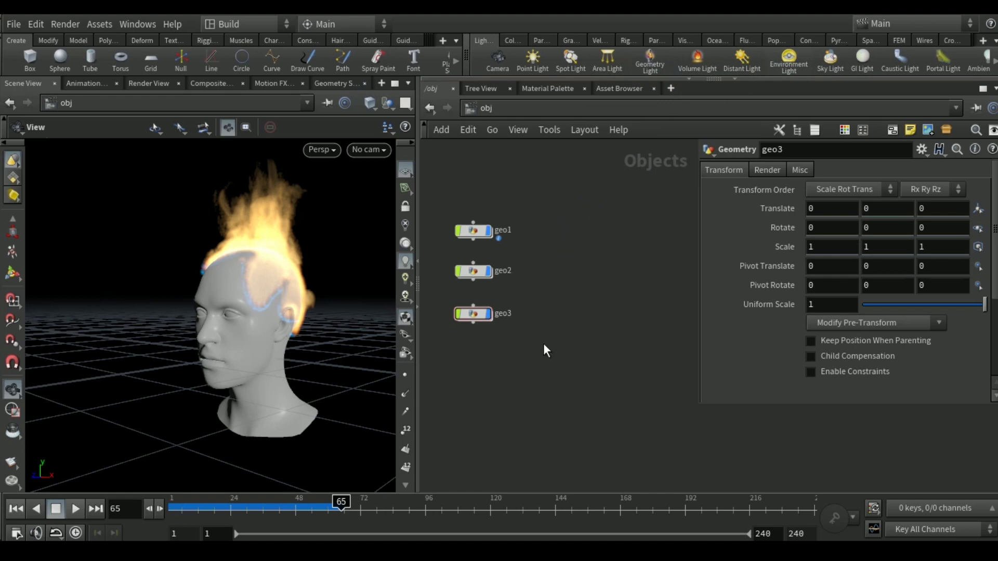
# Step: Add an environment light using the skylit_garage HDRI from $HFS/houdini/pic/hdri
pyautogui.click(515, 337)
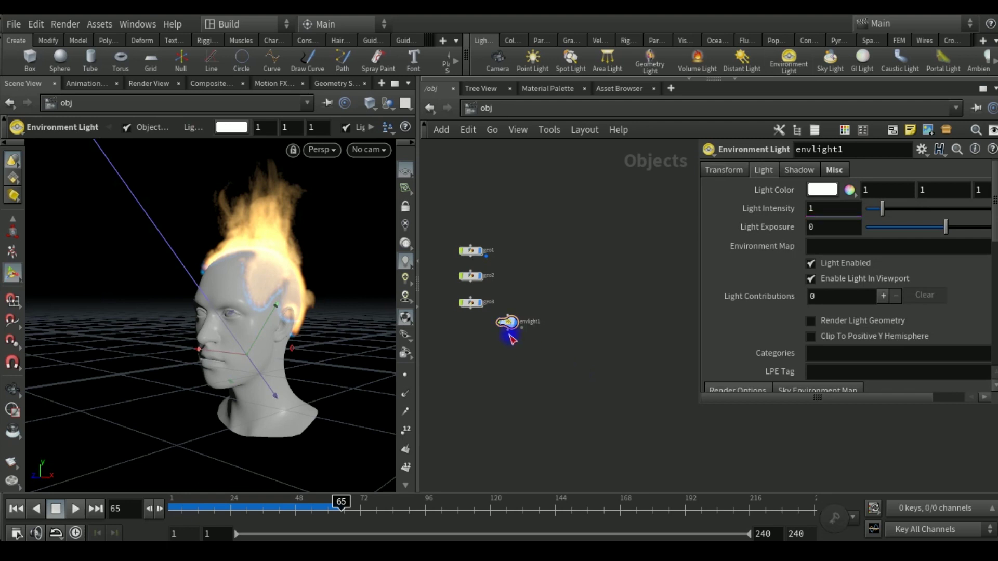
pyautogui.scroll(4, 502, 320)
pyautogui.moveTo(584, 341); pyautogui.dragTo(613, 343, button='middle')
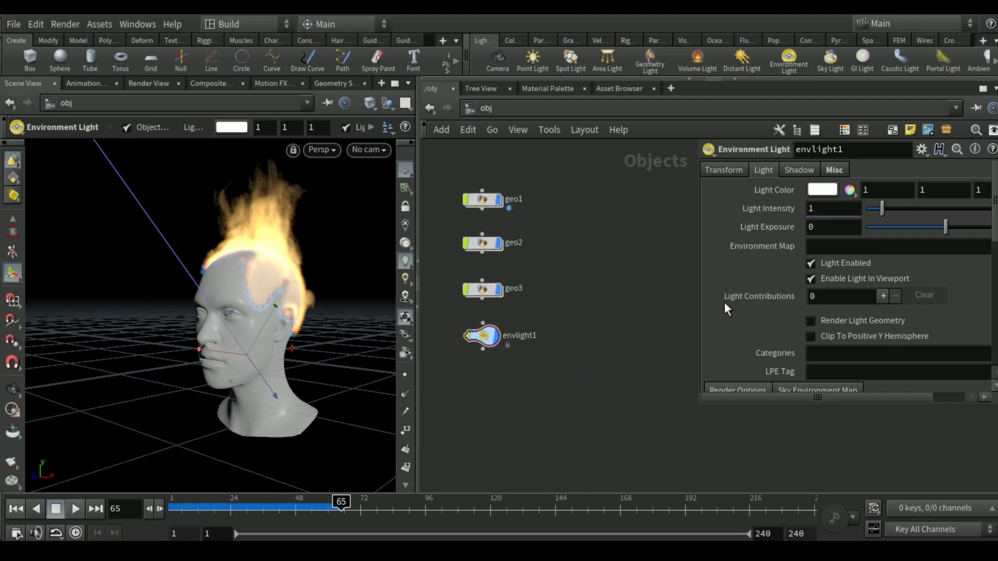
pyautogui.moveTo(699, 319); pyautogui.dragTo(595, 318)
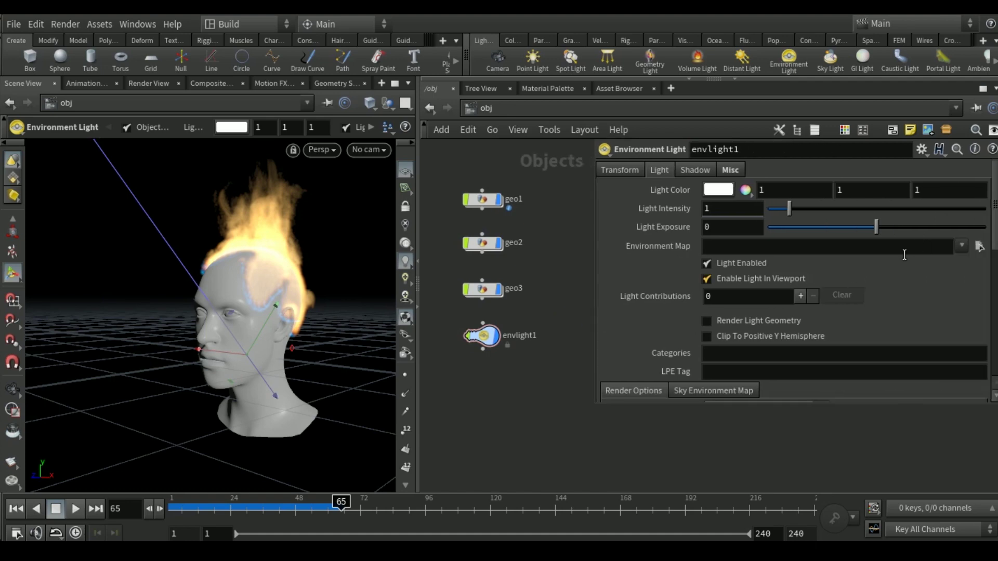
pyautogui.click(979, 246)
pyautogui.click(545, 293)
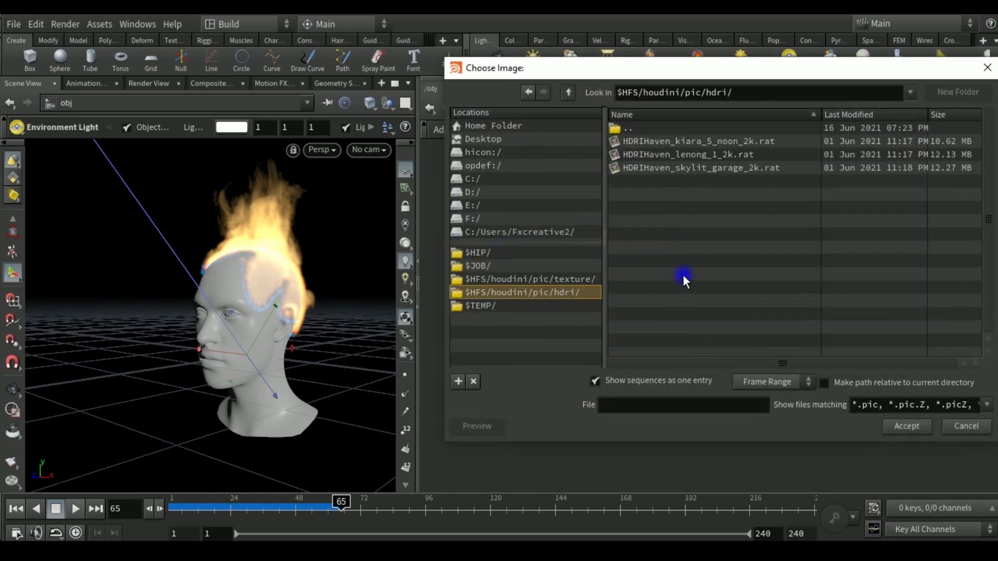
pyautogui.click(725, 169)
pyautogui.click(907, 427)
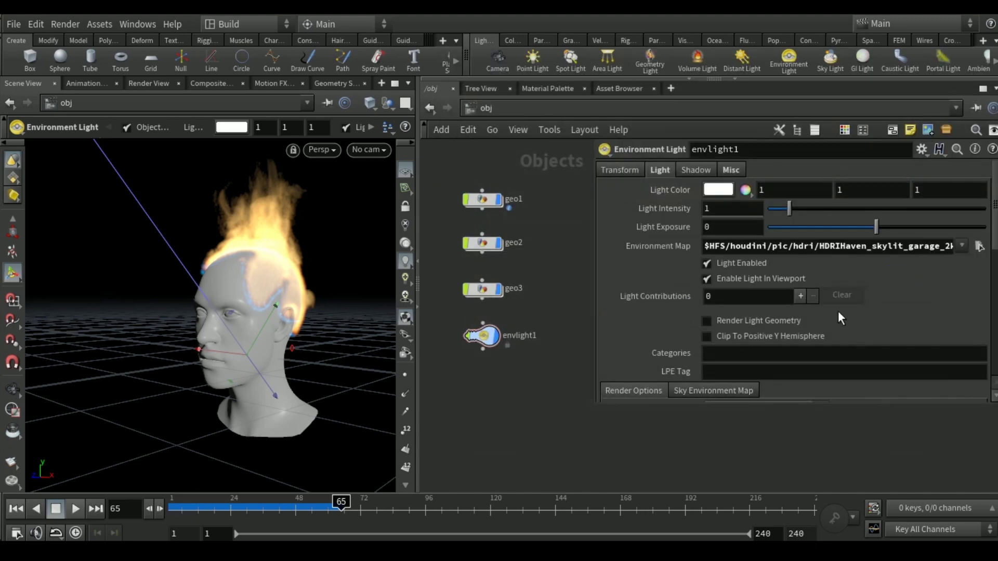
# Step: Lower the environment light's intensity to .1 and inspect the darker-lit head
pyautogui.press('Escape')
pyautogui.moveTo(229, 359)
pyautogui.mouseDown()
pyautogui.moveTo(245, 344)
pyautogui.moveTo(231, 345)
pyautogui.mouseUp()
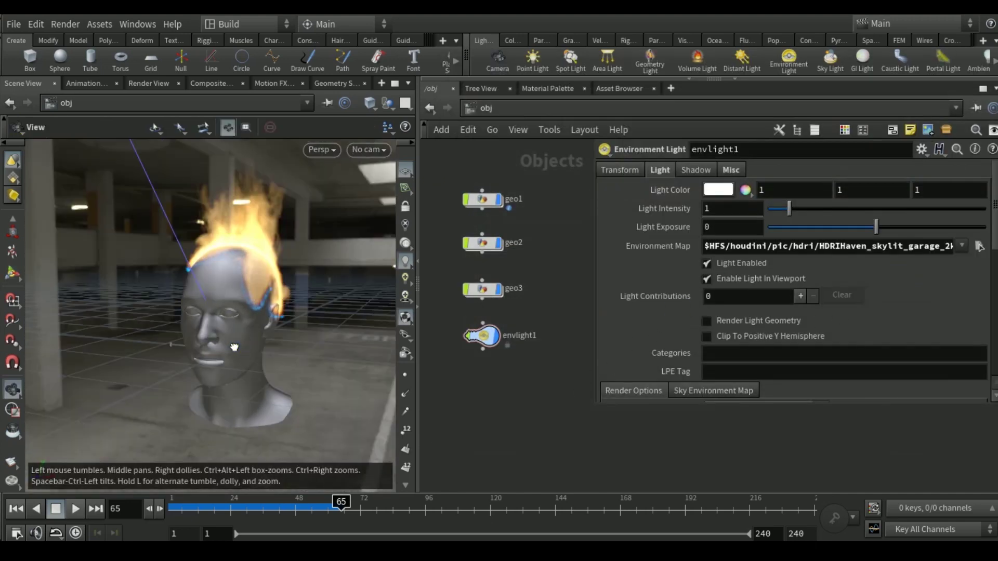
pyautogui.moveTo(241, 267)
pyautogui.mouseDown()
pyautogui.moveTo(257, 286)
pyautogui.moveTo(339, 220)
pyautogui.mouseUp()
pyautogui.moveTo(303, 328)
pyautogui.mouseDown()
pyautogui.moveTo(328, 279)
pyautogui.moveTo(324, 318)
pyautogui.moveTo(291, 323)
pyautogui.mouseUp()
pyautogui.press('Return')
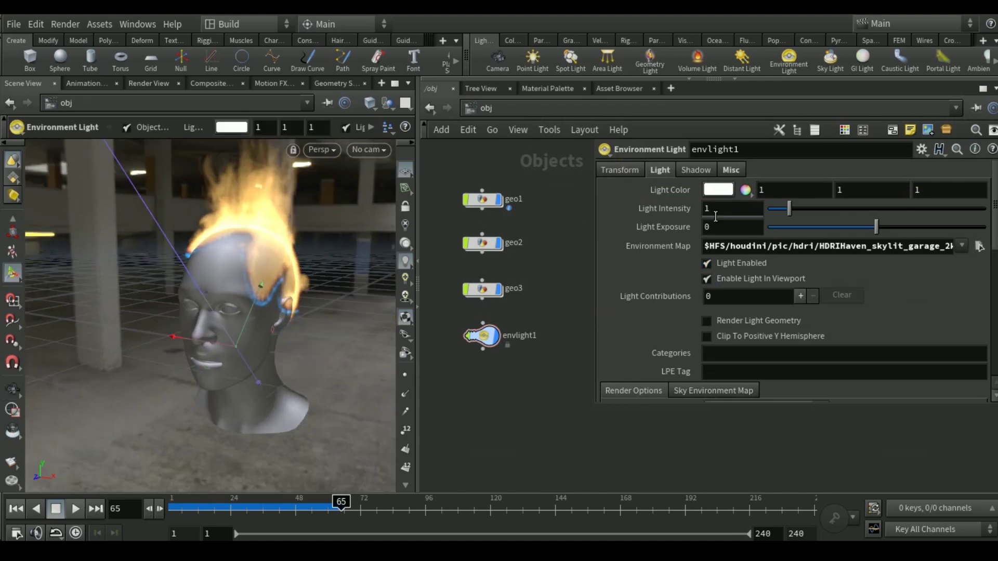
pyautogui.click(704, 210)
pyautogui.write('.1')
pyautogui.press('Return')
pyautogui.press('Escape')
pyautogui.moveTo(298, 352)
pyautogui.mouseDown()
pyautogui.moveTo(283, 345)
pyautogui.moveTo(291, 334)
pyautogui.moveTo(276, 350)
pyautogui.mouseUp()
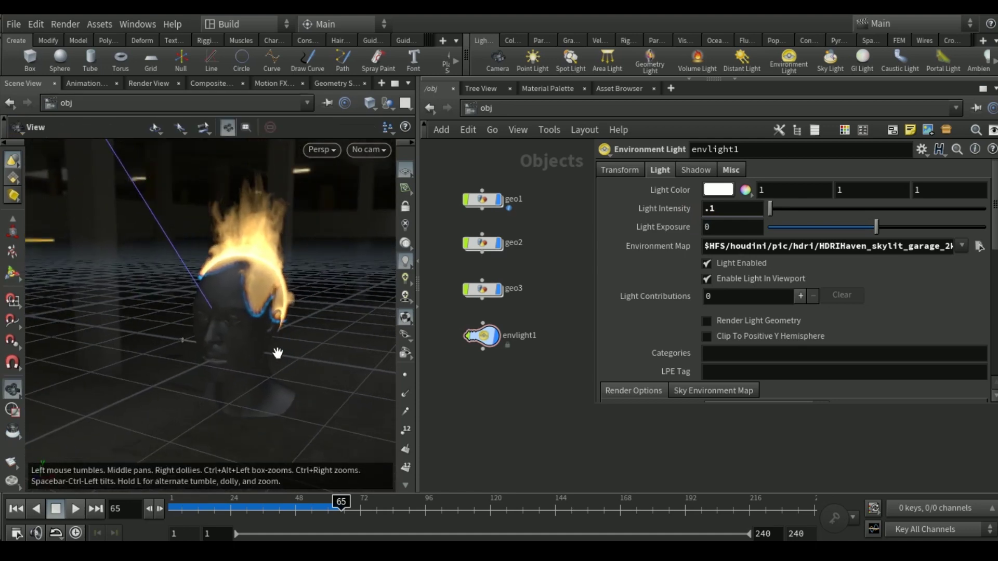
pyautogui.press('Return')
pyautogui.click(150, 83)
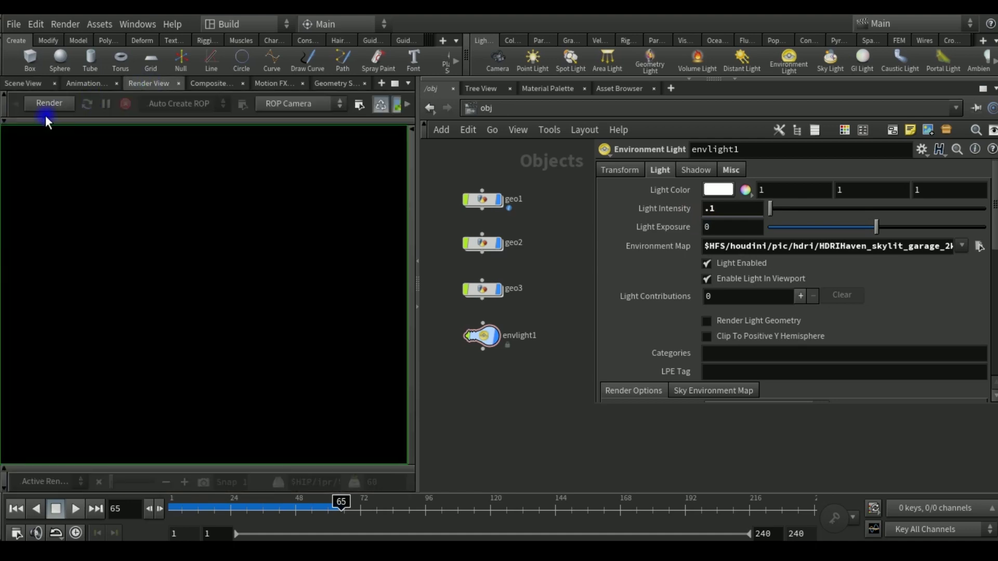
# Step: Create camera cam1 from the view and dolly it back to frame the flaming head
pyautogui.click(22, 83)
pyautogui.click(366, 152)
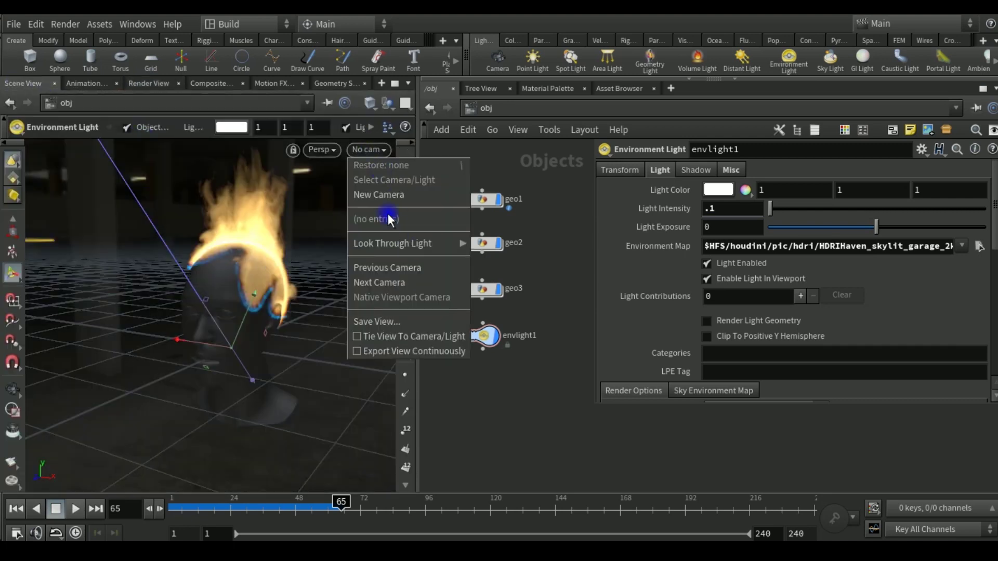
pyautogui.click(382, 194)
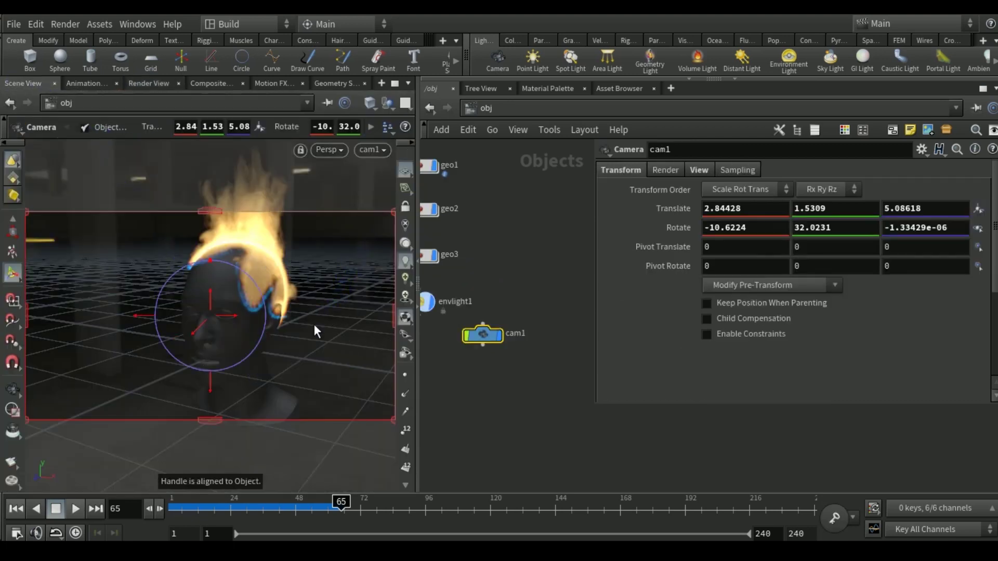
pyautogui.click(405, 206)
pyautogui.press('Escape')
pyautogui.scroll(-3, 272, 312)
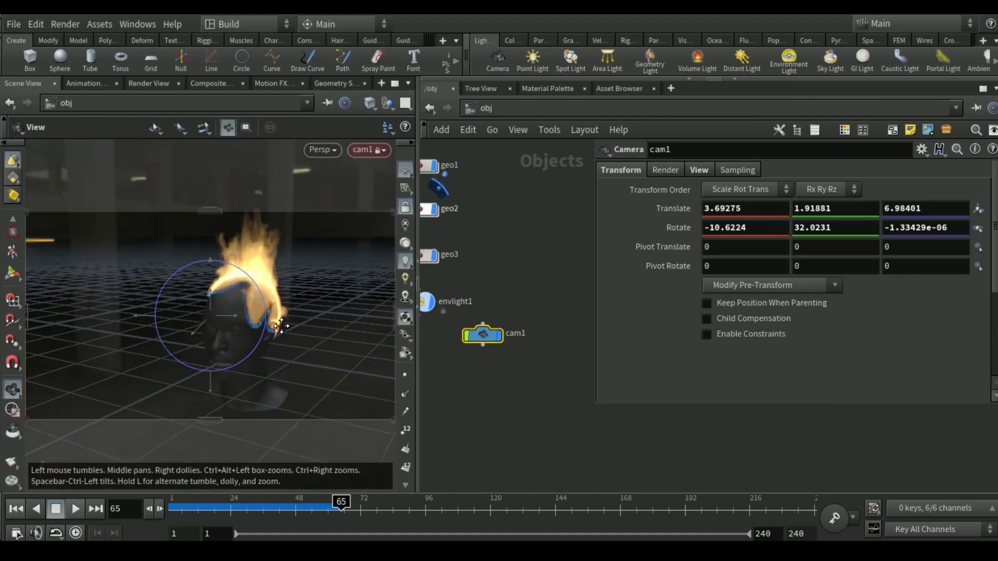
pyautogui.scroll(-3, 262, 320)
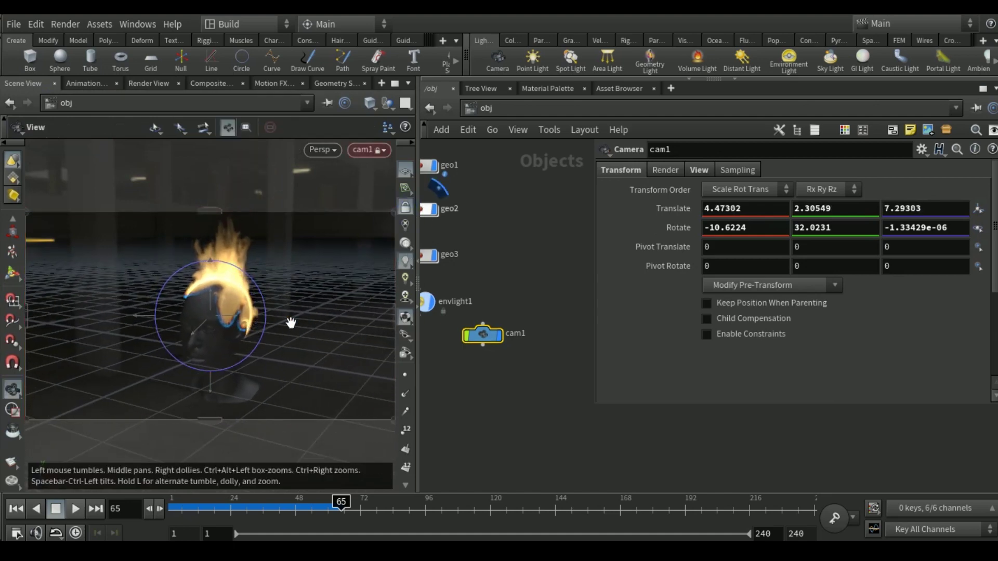
pyautogui.press('Return')
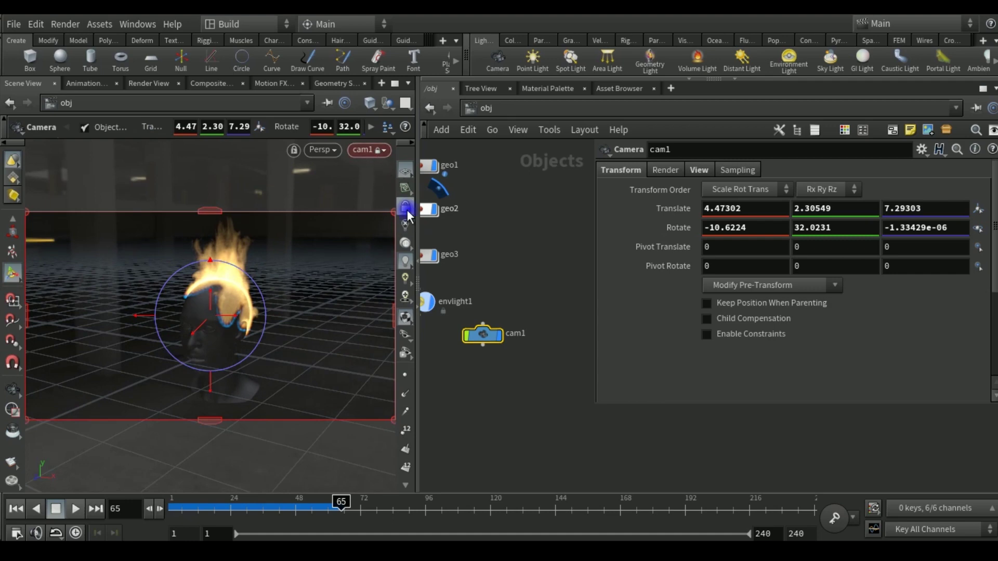
pyautogui.click(406, 208)
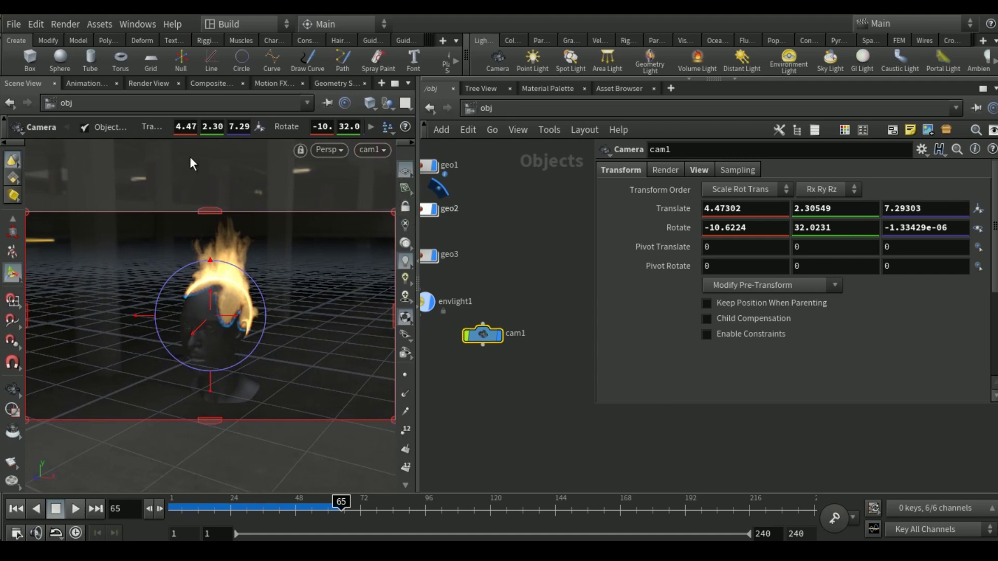
pyautogui.press('h')
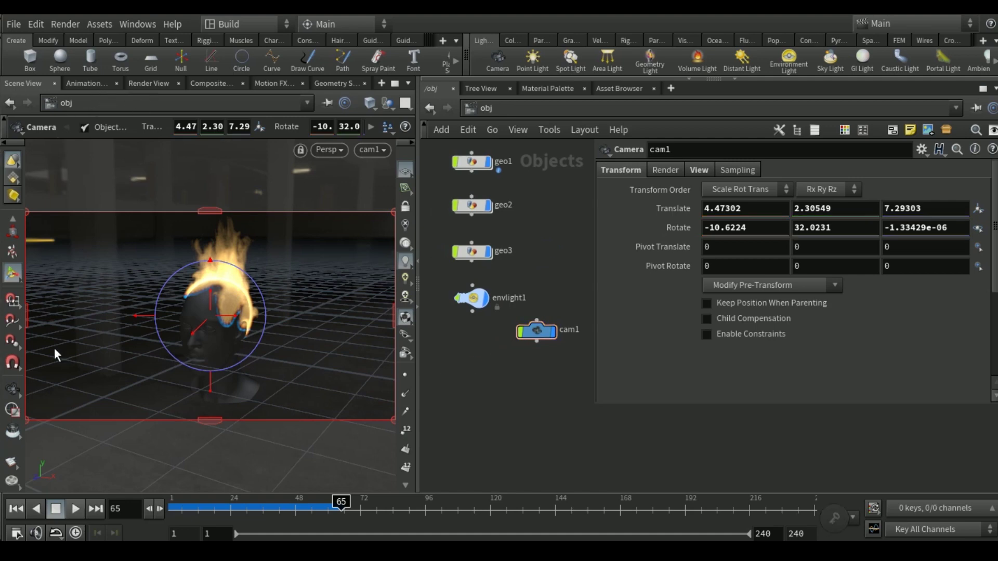
pyautogui.click(14, 389)
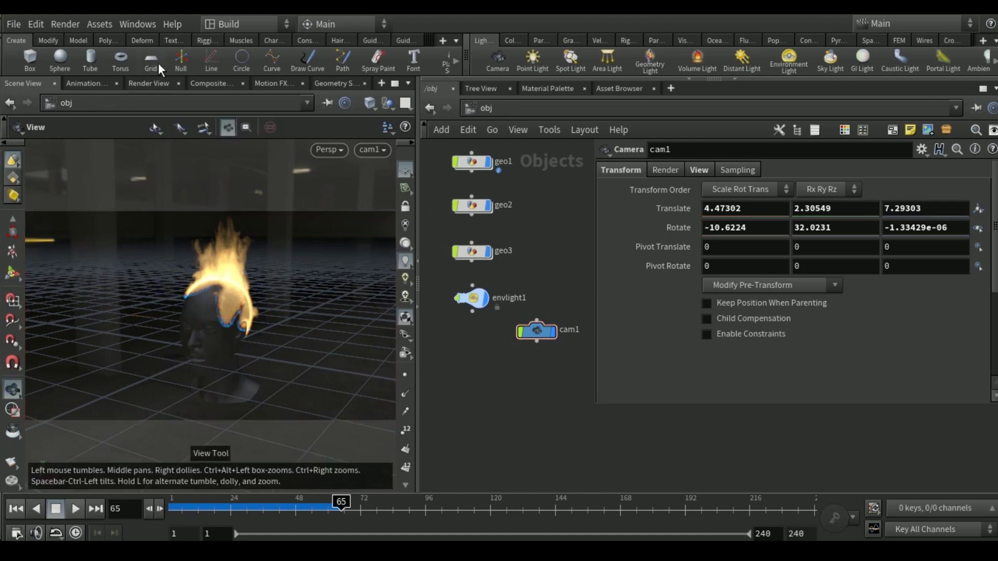
pyautogui.click(142, 82)
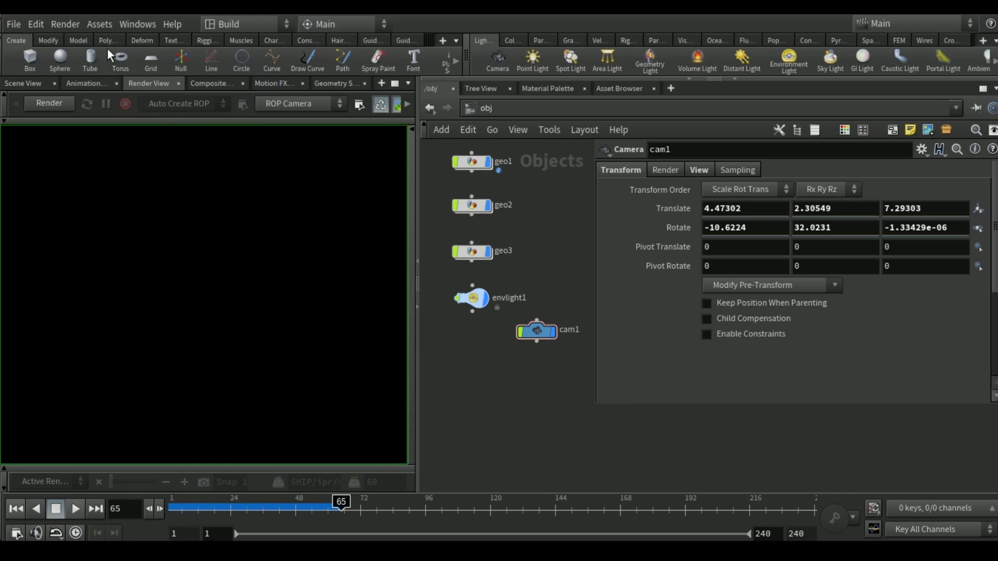
# Step: Render through /obj/cam1 with Mantra IPR and watch the preview until it finishes
pyautogui.click(260, 104)
pyautogui.click(283, 119)
pyautogui.click(60, 102)
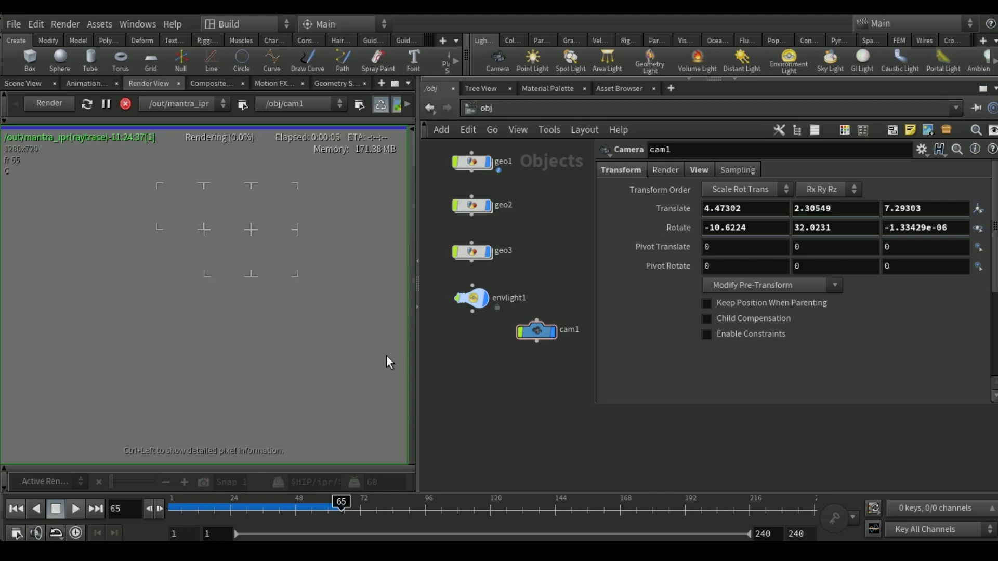
pyautogui.scroll(-1, 263, 322)
pyautogui.scroll(-1, 263, 322)
pyautogui.moveTo(281, 335); pyautogui.dragTo(241, 317, button='middle')
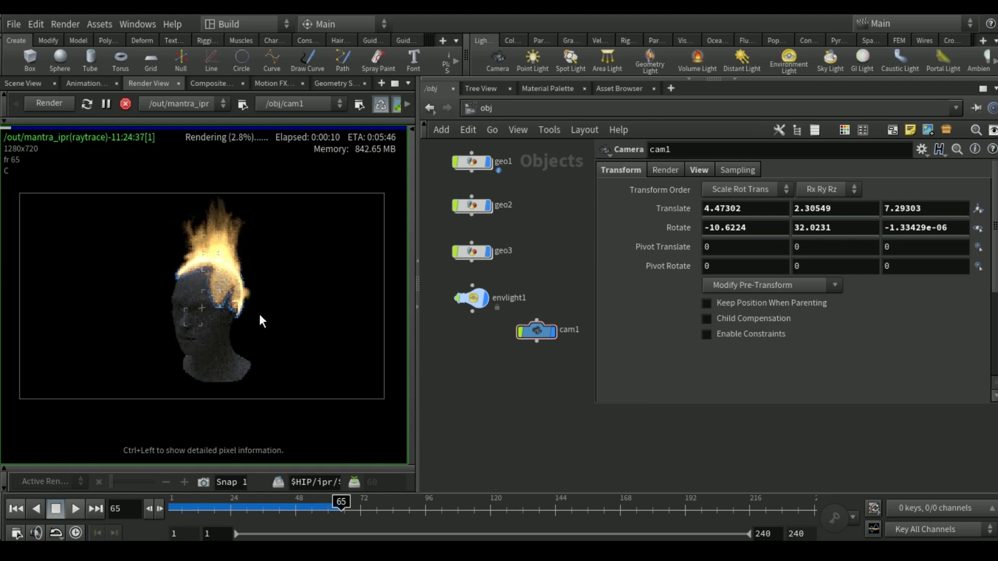
pyautogui.scroll(1, 229, 276)
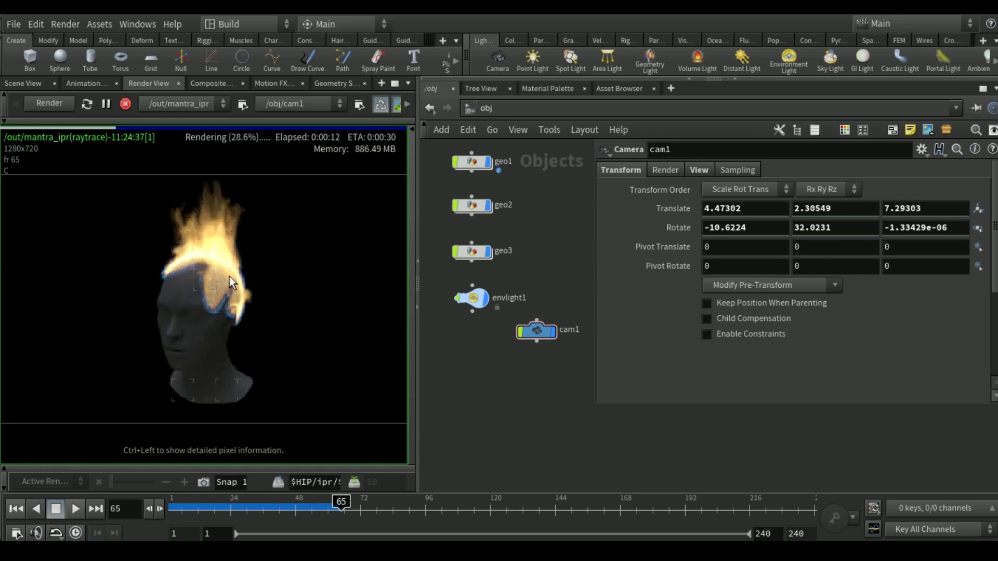
pyautogui.scroll(1, 202, 323)
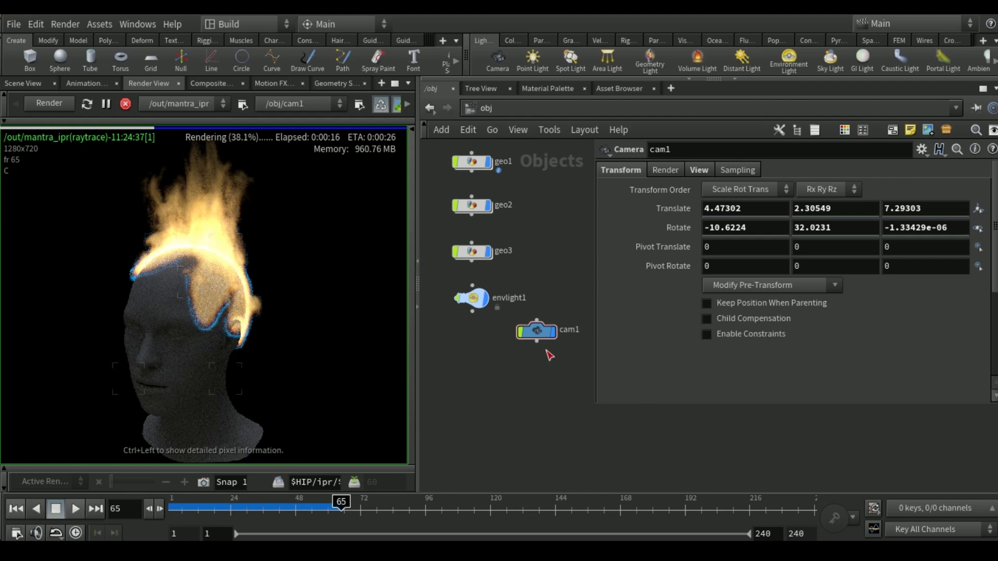
pyautogui.scroll(-1, 185, 251)
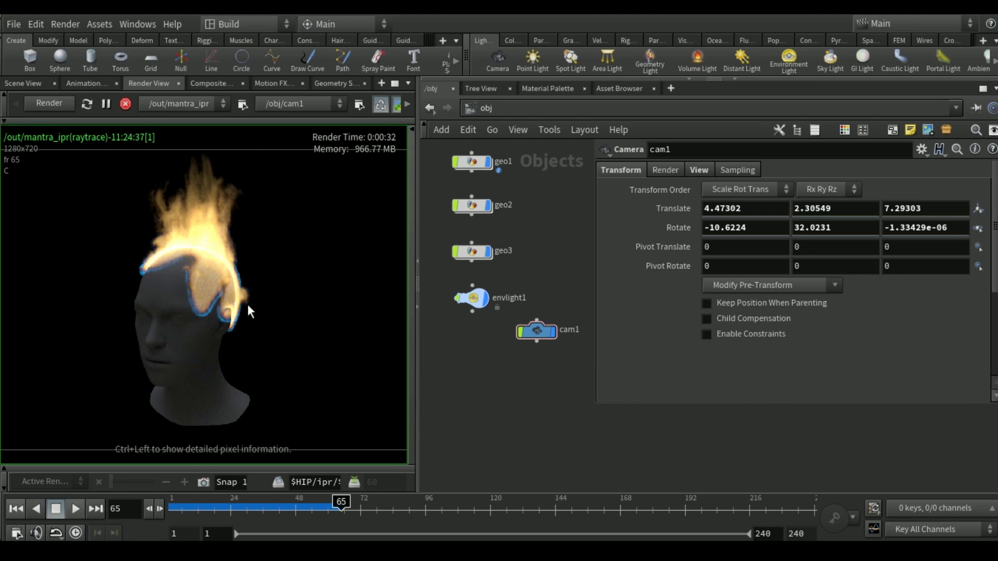
pyautogui.scroll(-2, 247, 304)
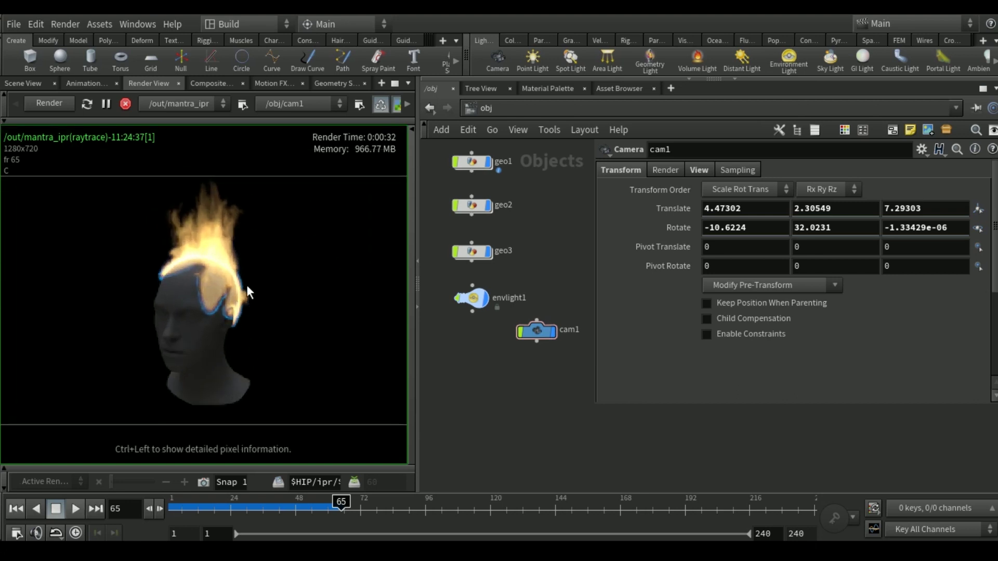